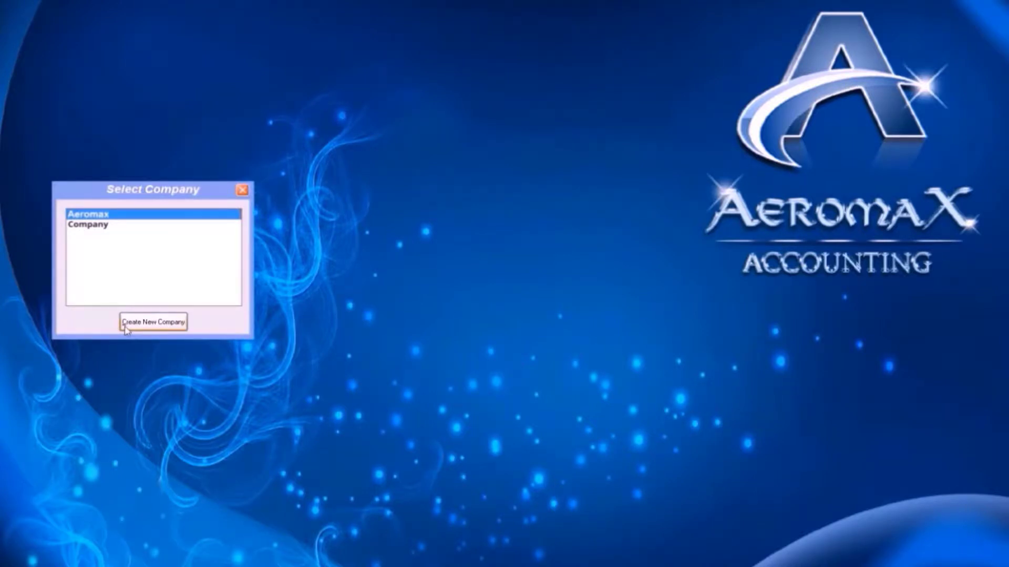
- Start a new company named Tutorials, leaving its address, contact and Tpin details blank
click(126, 325)
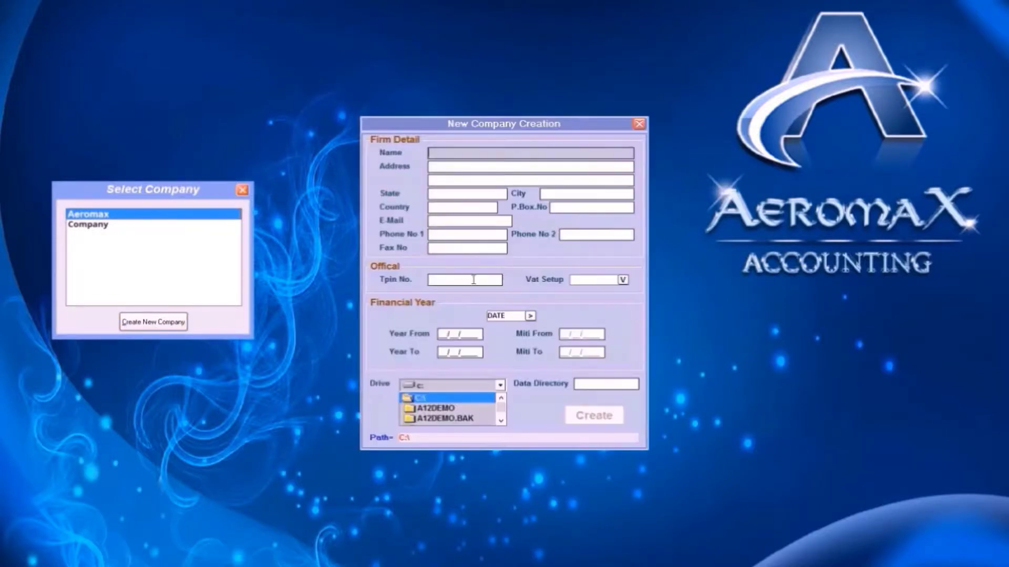
click(639, 125)
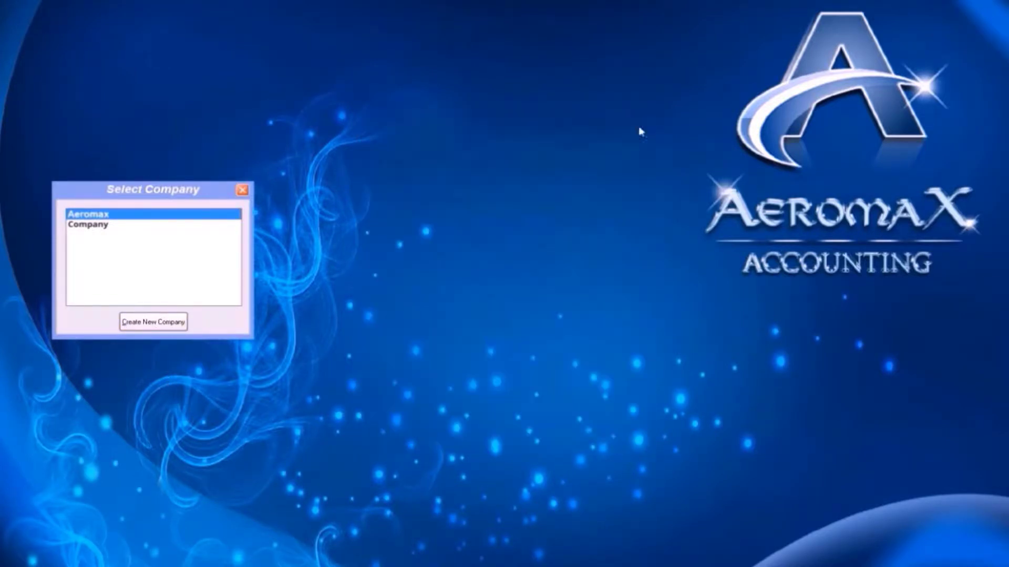
key(alt+c)
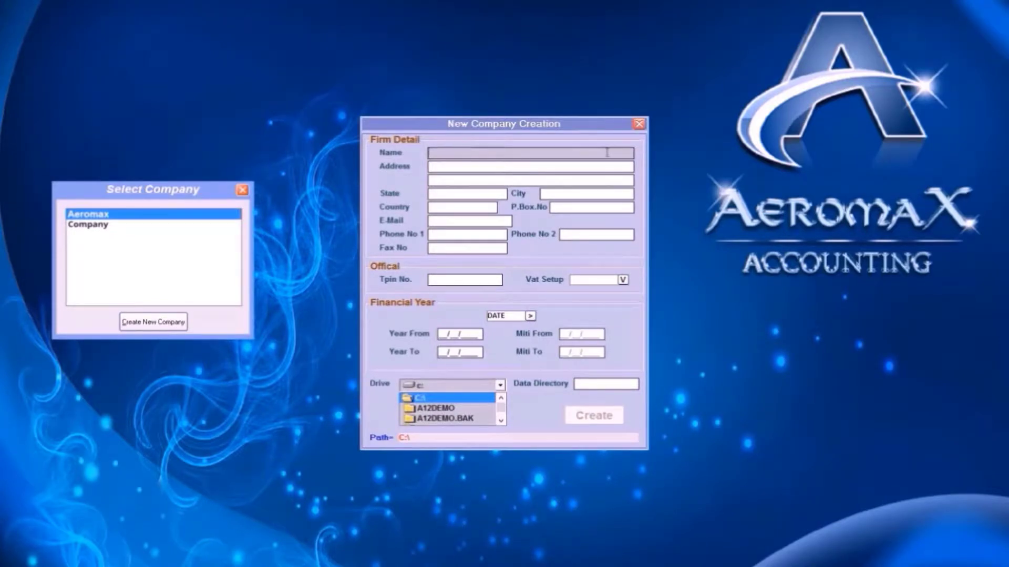
text(Tutorials)
key(Return)
key(Return)
key(Return)
key(Return)
key(Return)
key(Return)
key(Return)
key(Return)
key(Return)
key(Return)
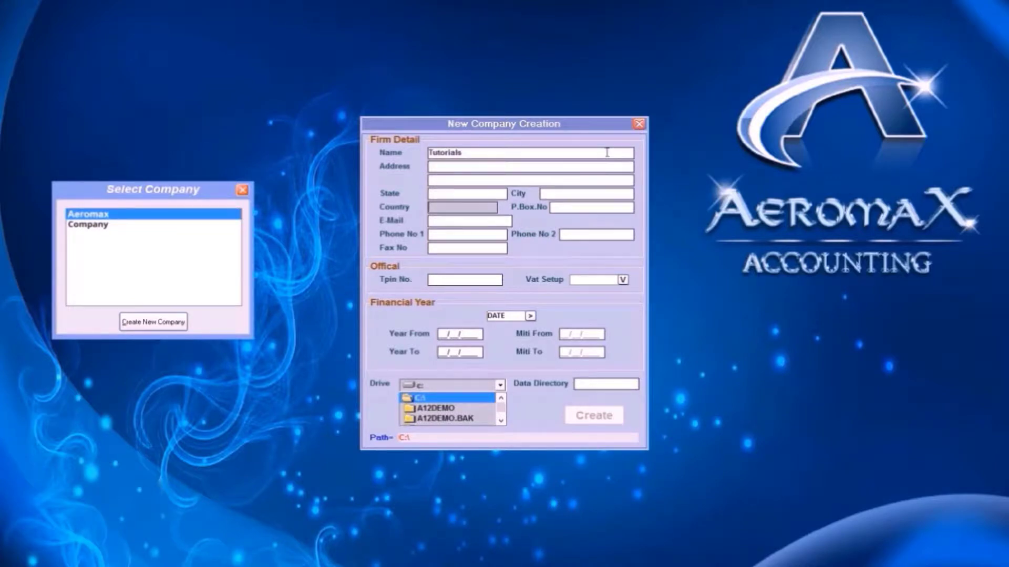
- Set Vat Setup to NO and the financial year from 01/01/2015 to 31/12/2015
key(Return)
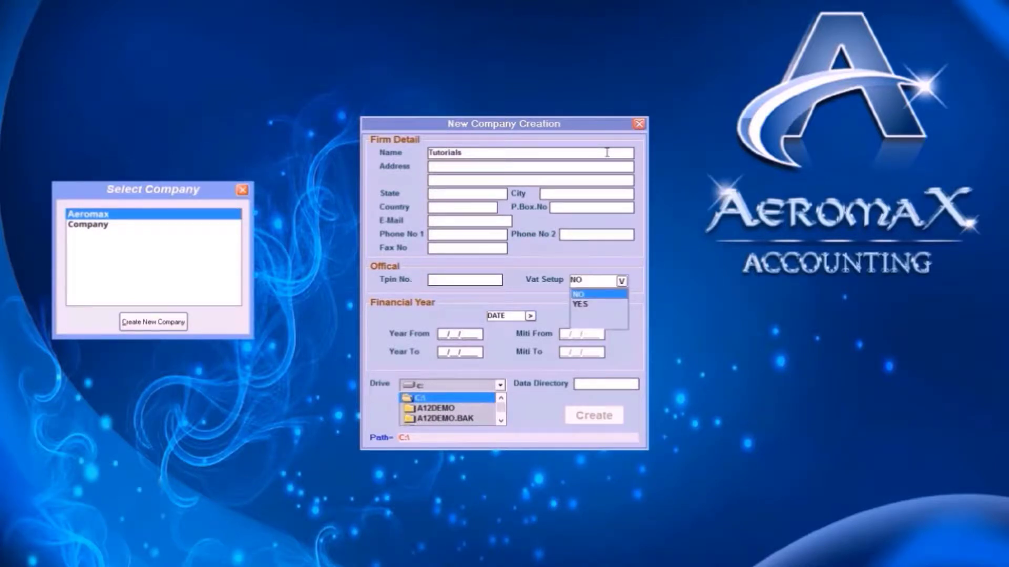
key(shift+Tab)
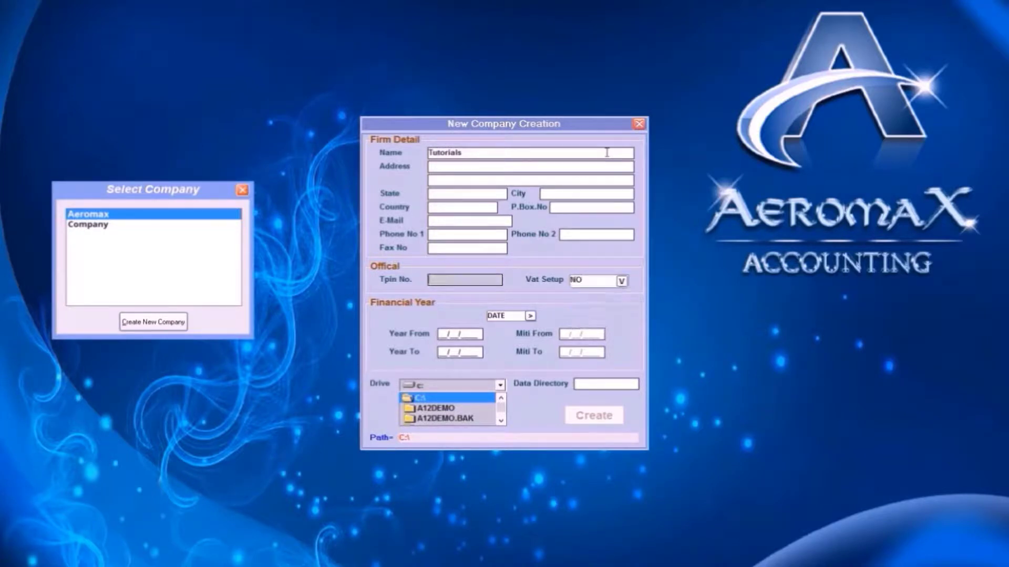
key(Return)
key(Return)
key(Return)
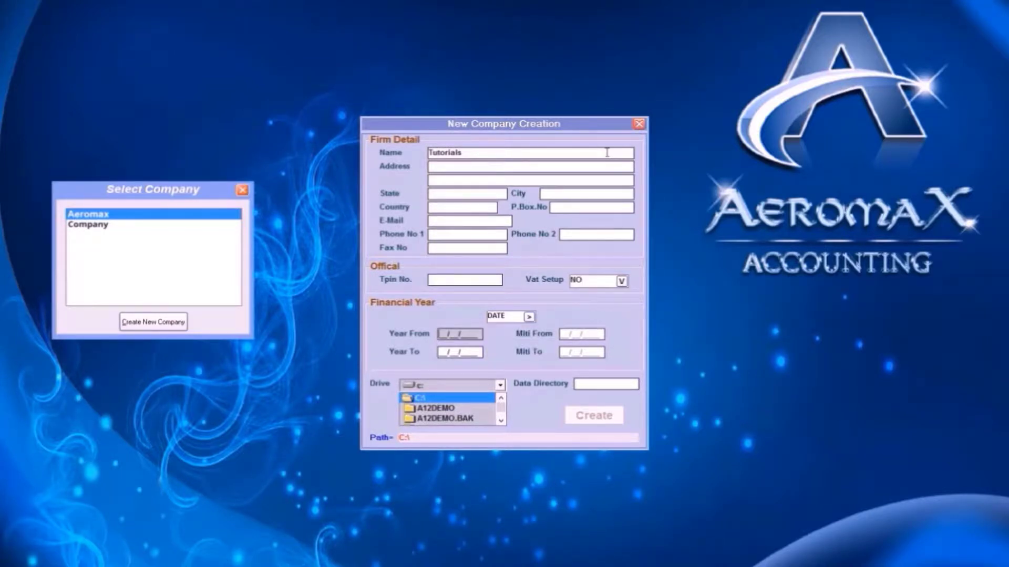
text(01/01/2015)
key(Return)
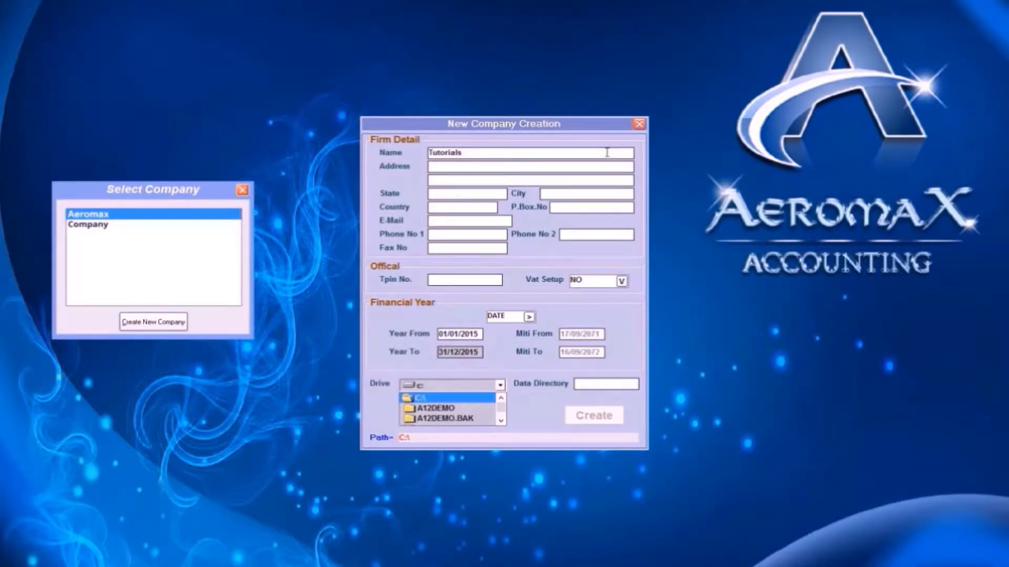
key(Return)
- Create the company on drive e: with the data directory Tutorial1 and select it in the company list
key(Down)
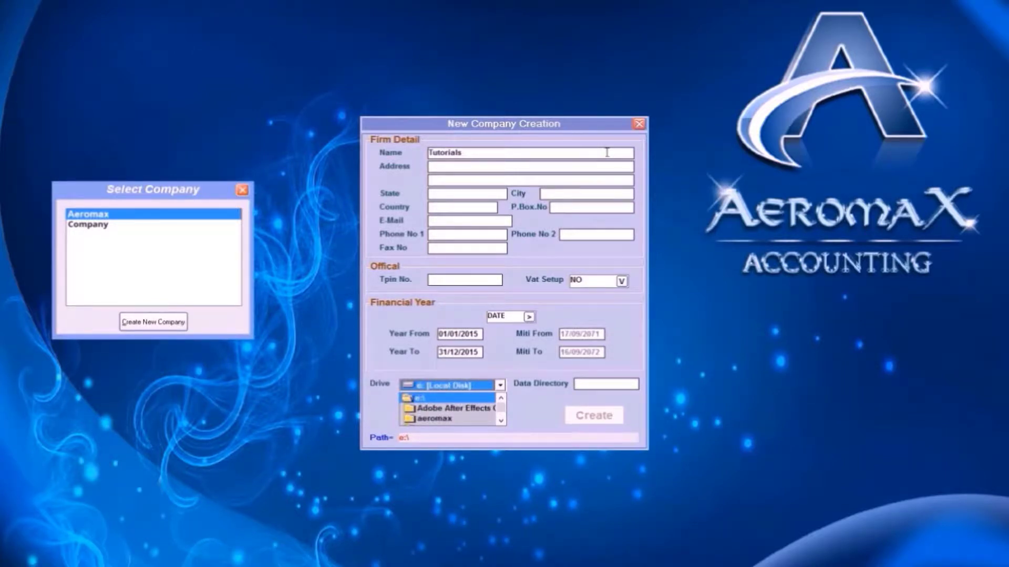
key(Return)
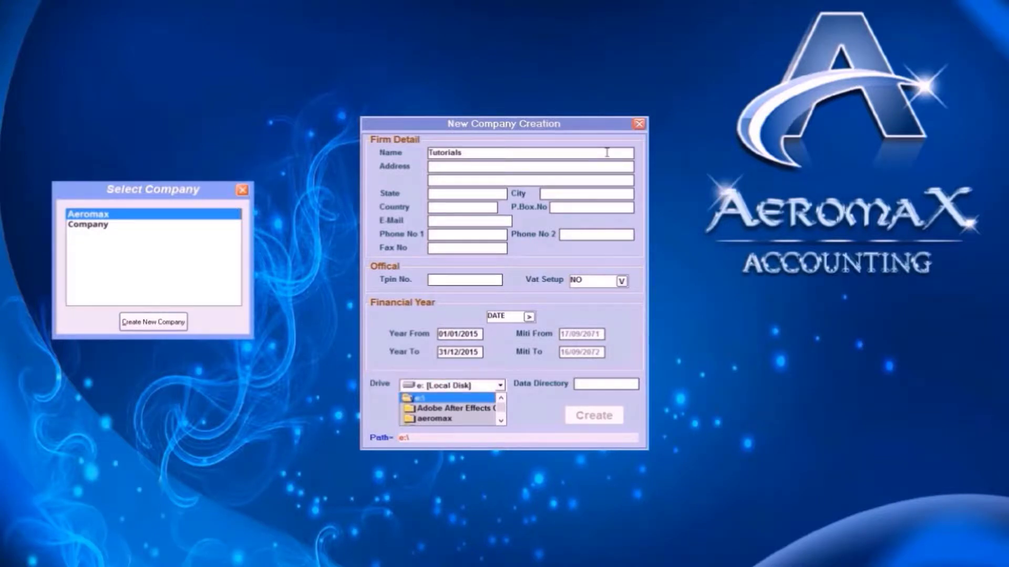
key(Return)
text(Tutorial1)
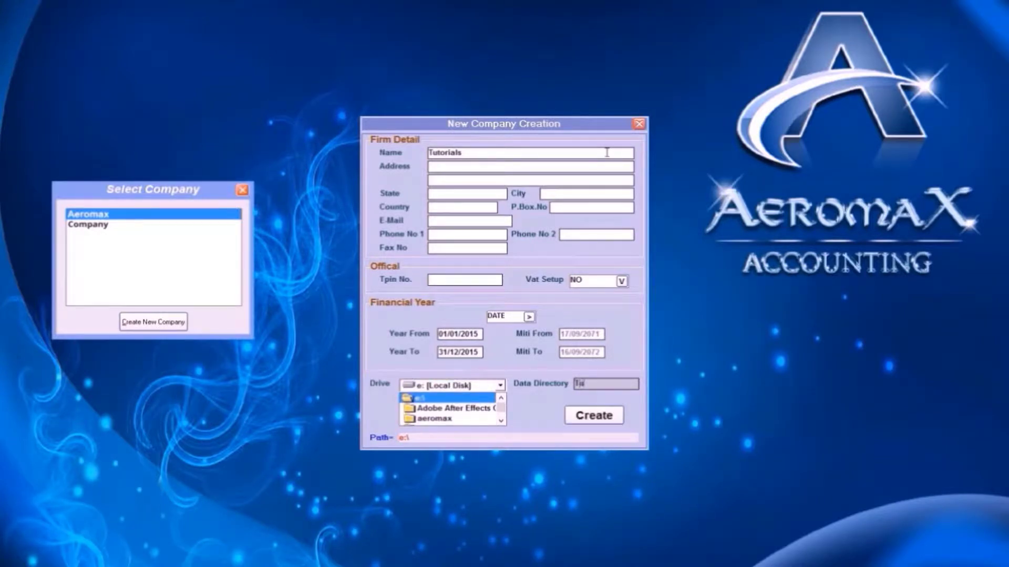
key(Return)
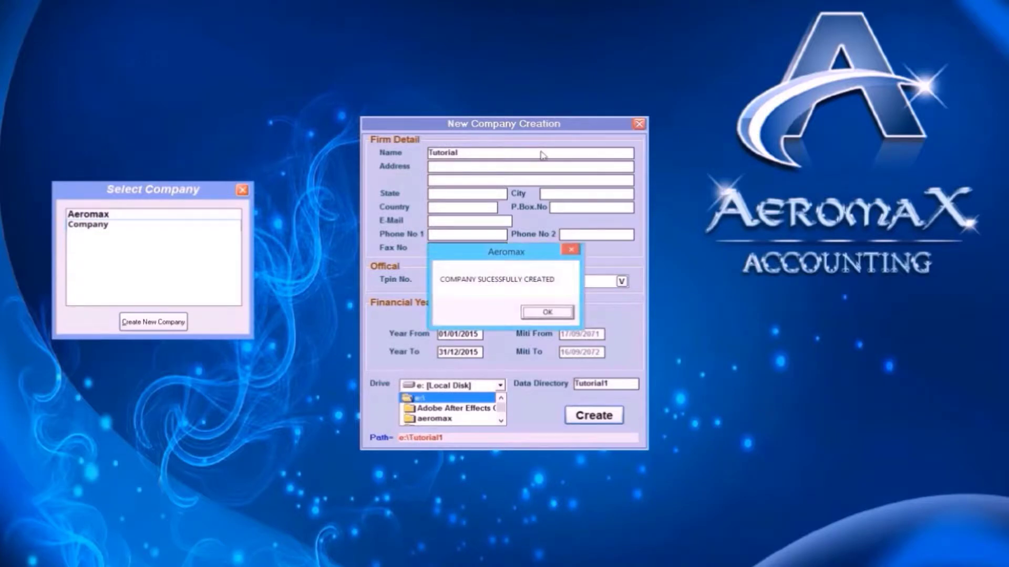
key(Return)
key(Down)
key(Down)
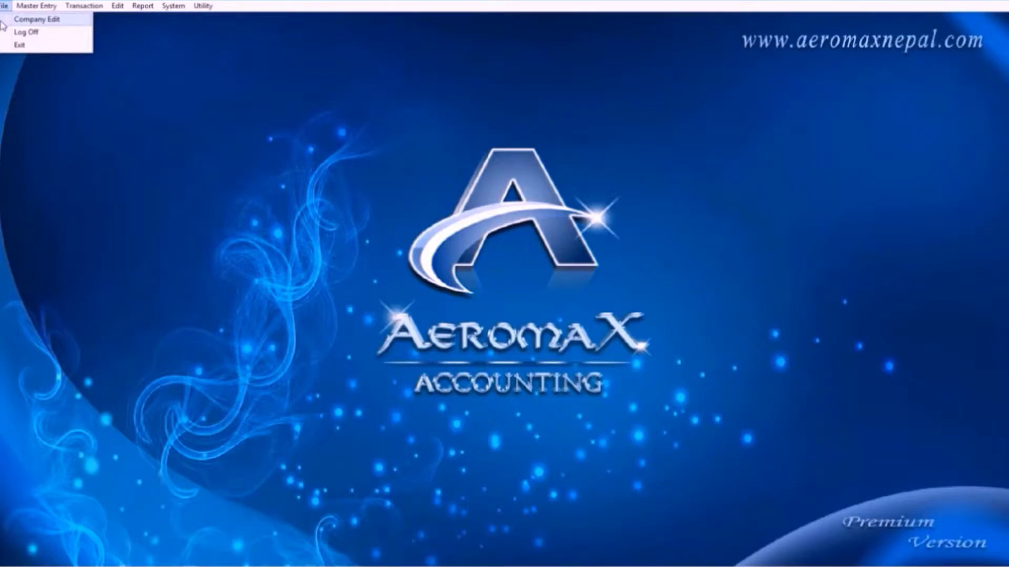
- Review the company's details in the Company Edit form and close it
click(8, 23)
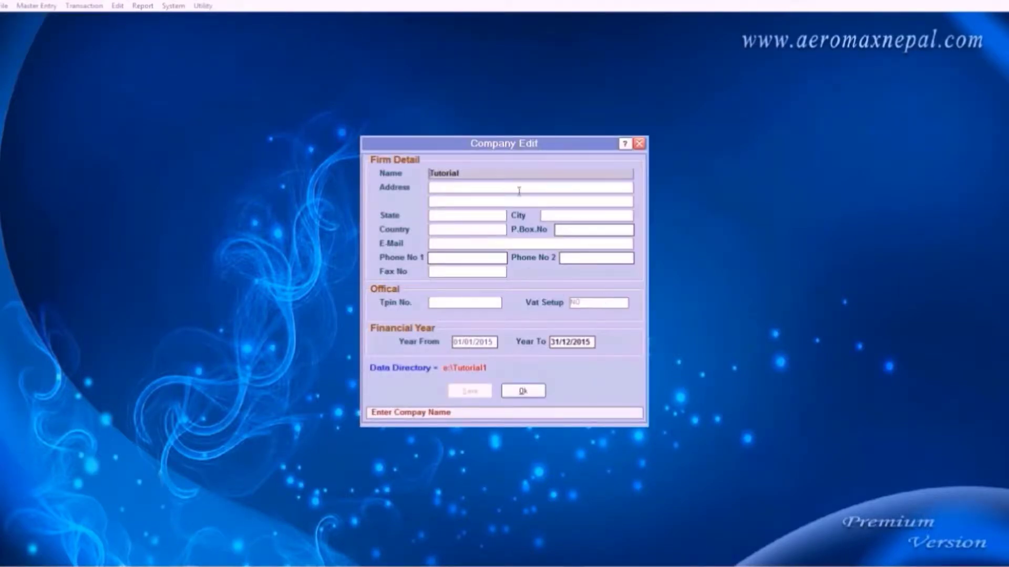
click(523, 392)
- Start a new account with the account name Marketing
click(36, 6)
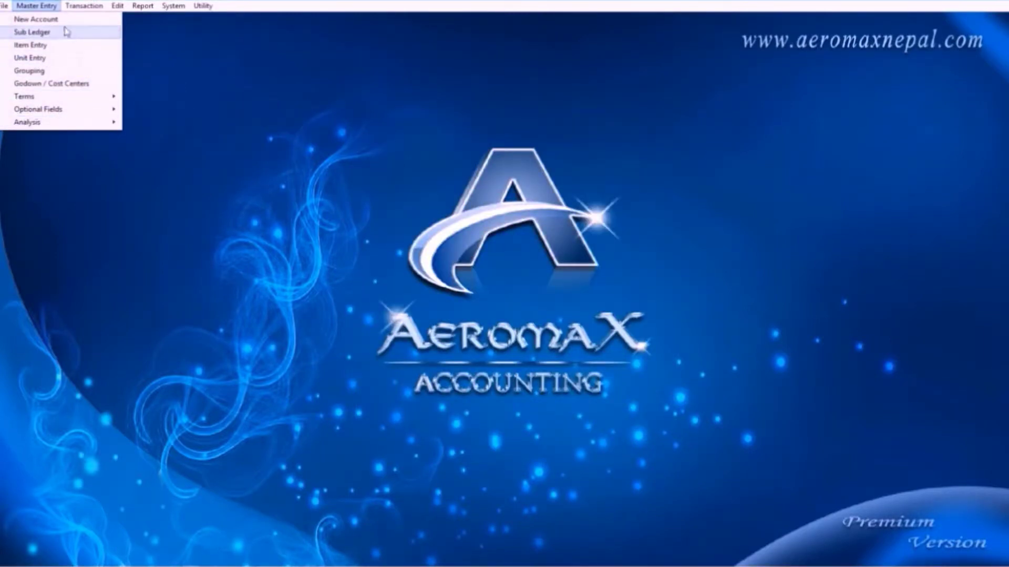
click(36, 19)
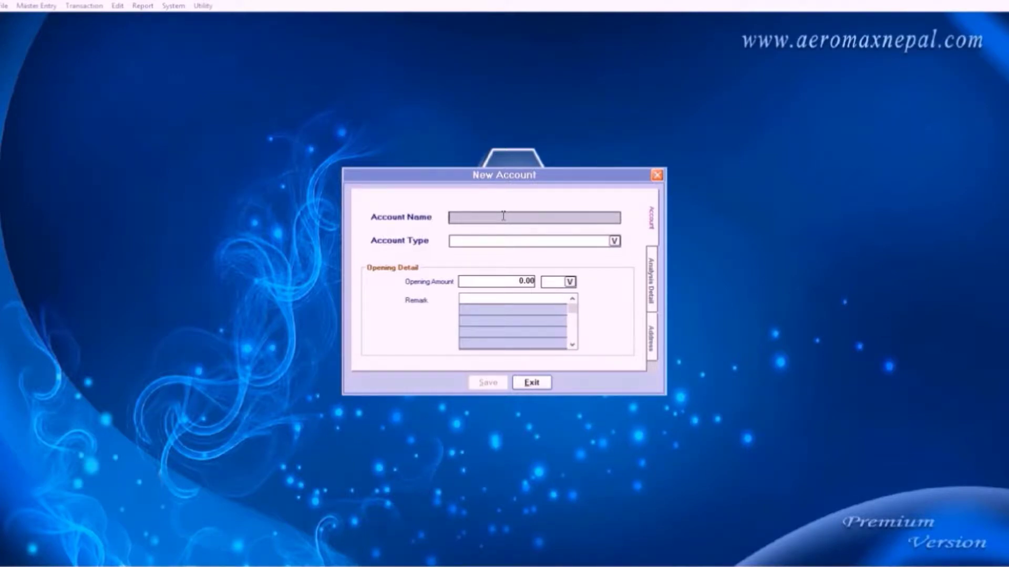
text(Marketing)
key(Return)
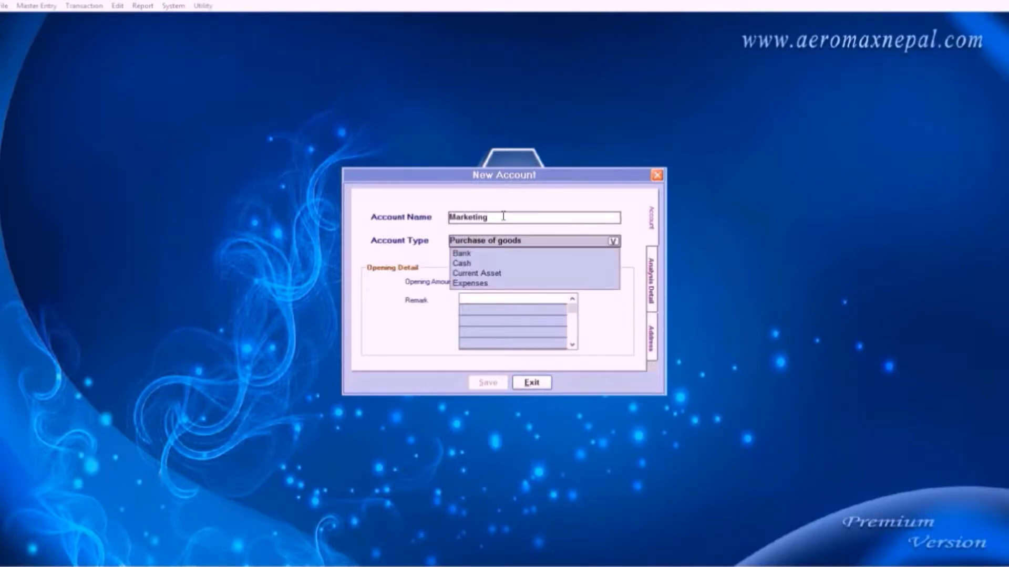
- Set the Marketing account's type to Expenses
key(Down)
key(Down)
key(Down)
key(Down)
key(Down)
key(Down)
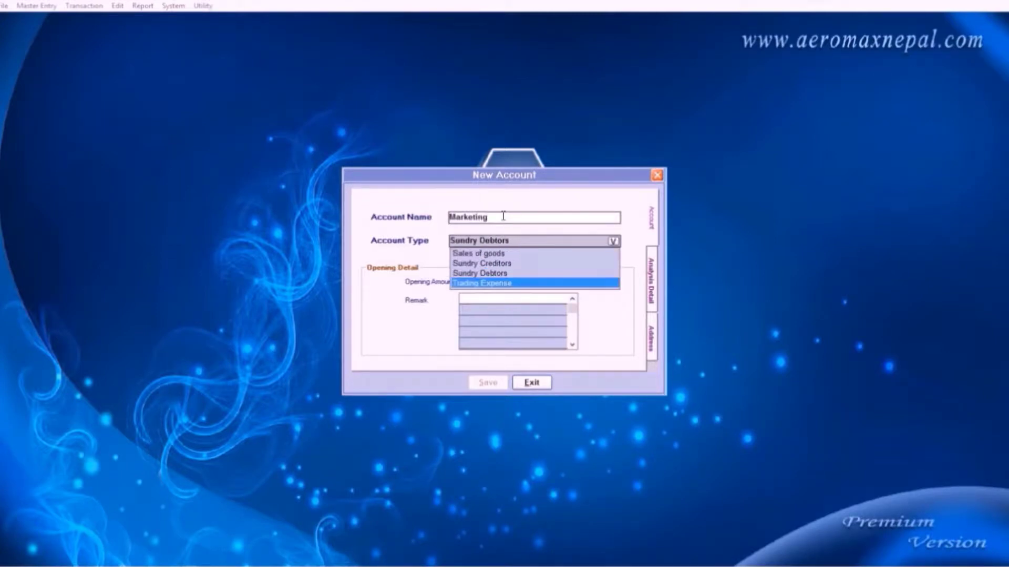
key(Up)
key(Up)
key(Up)
key(Up)
key(Up)
key(Up)
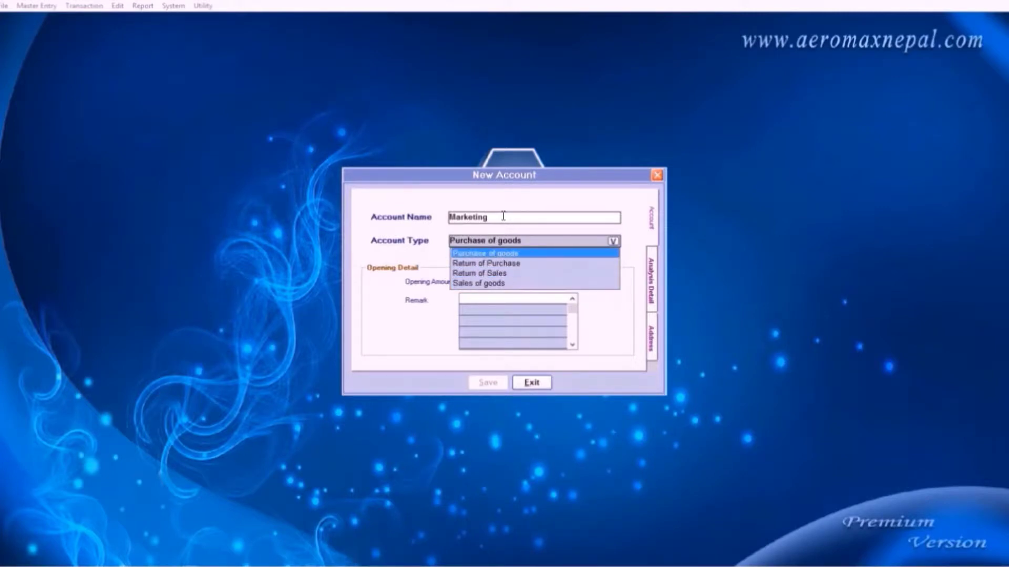
key(Up)
key(Up)
key(Up)
key(Up)
key(Up)
key(Up)
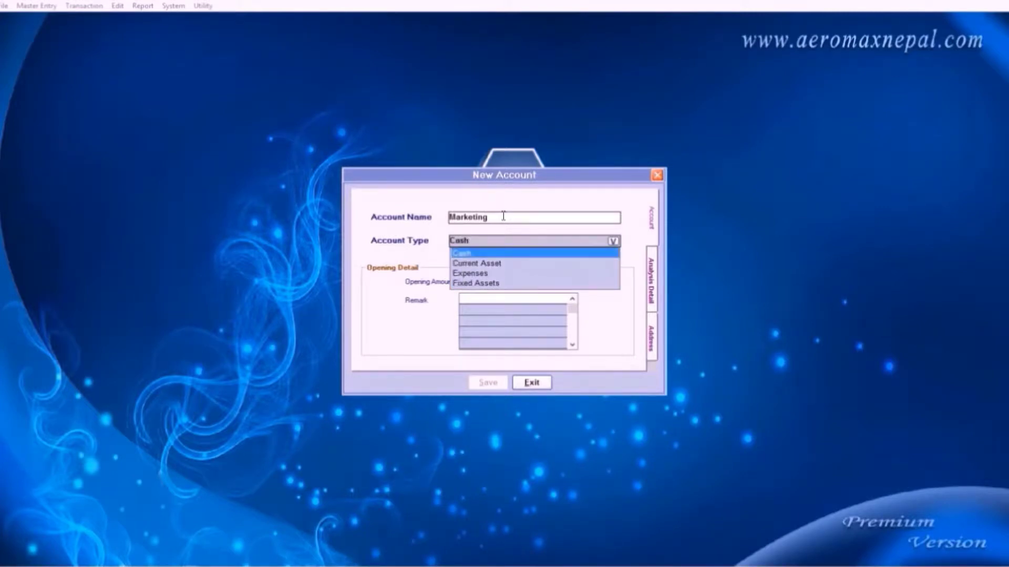
key(Down)
key(Down)
key(Down)
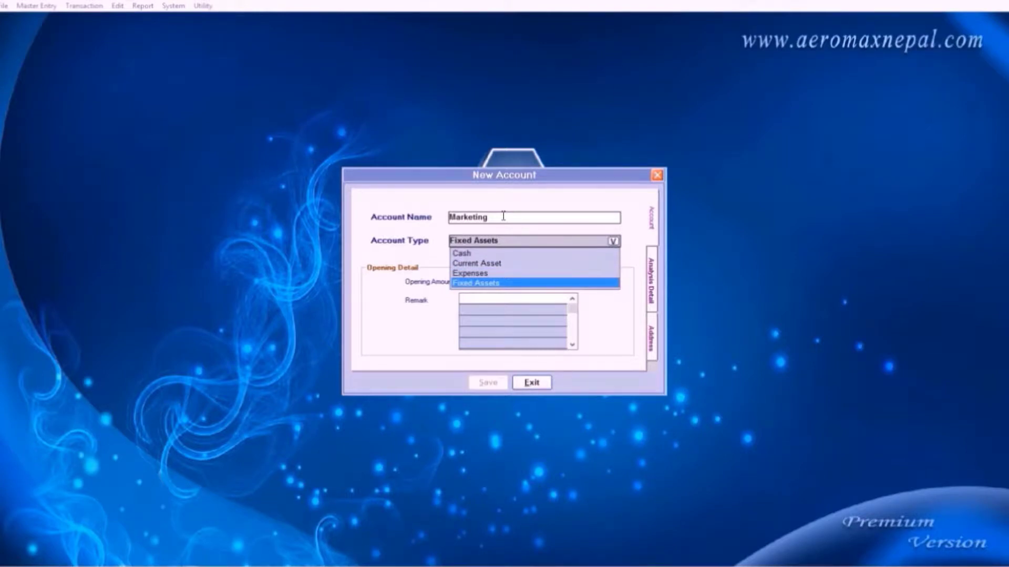
key(Up)
key(Return)
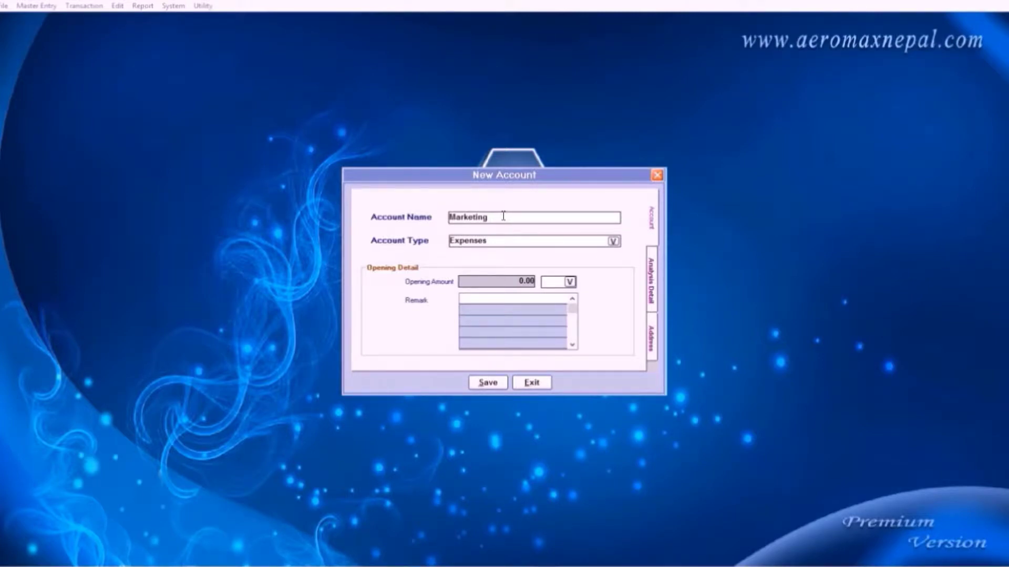
- Skip the opening details, credit limit, credit days and grade, leaving them at their defaults
key(Return)
key(Return)
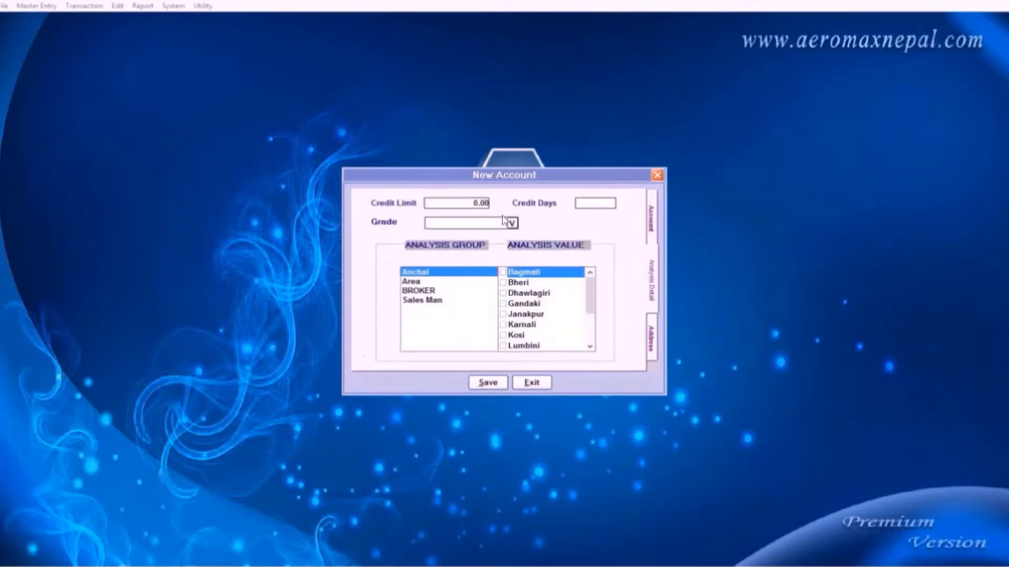
key(Return)
key(Return)
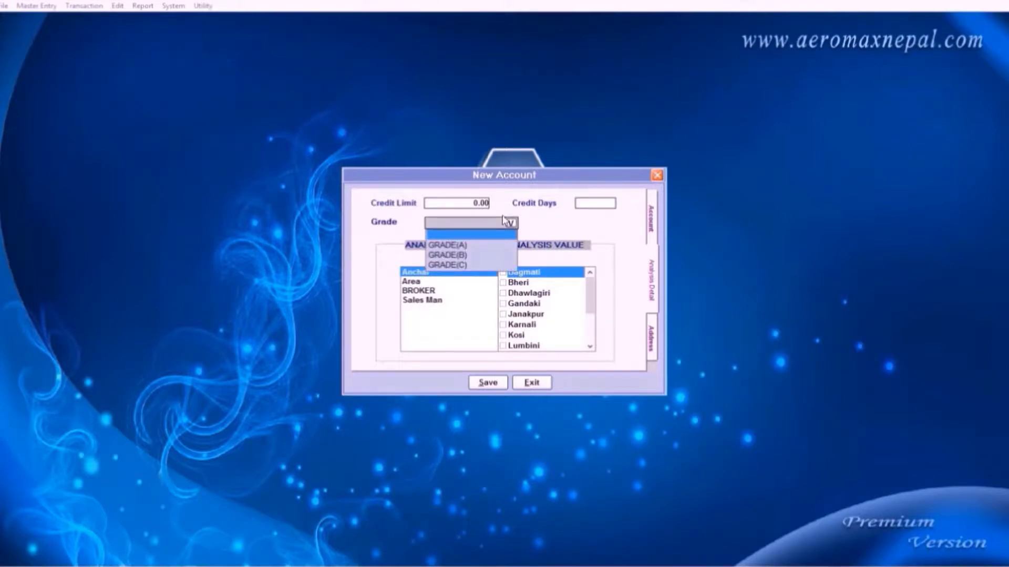
key(Return)
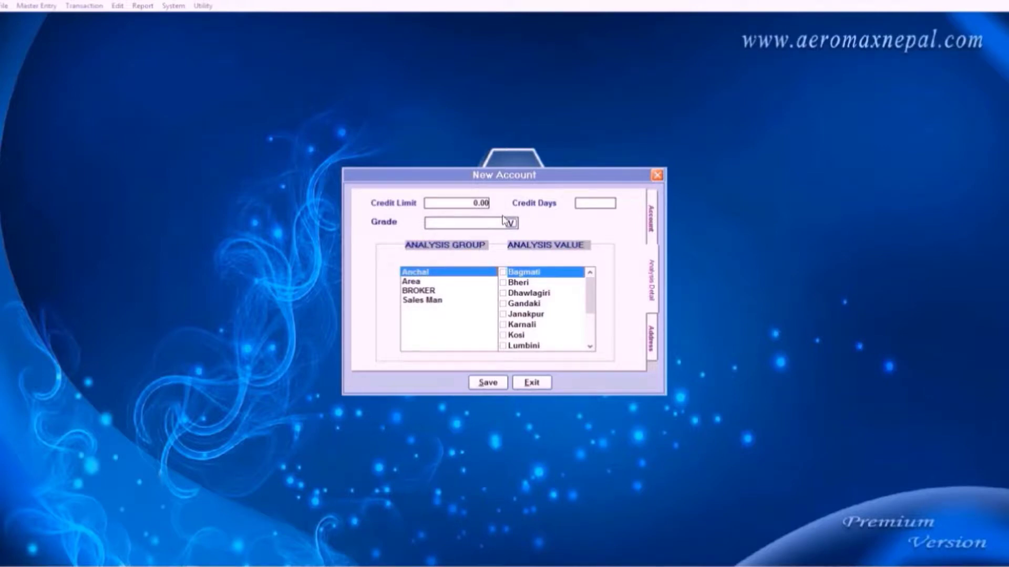
- Examine the analysis values offered for the Anchal, Area, BROKER and Sales Man groups
key(Down)
key(Down)
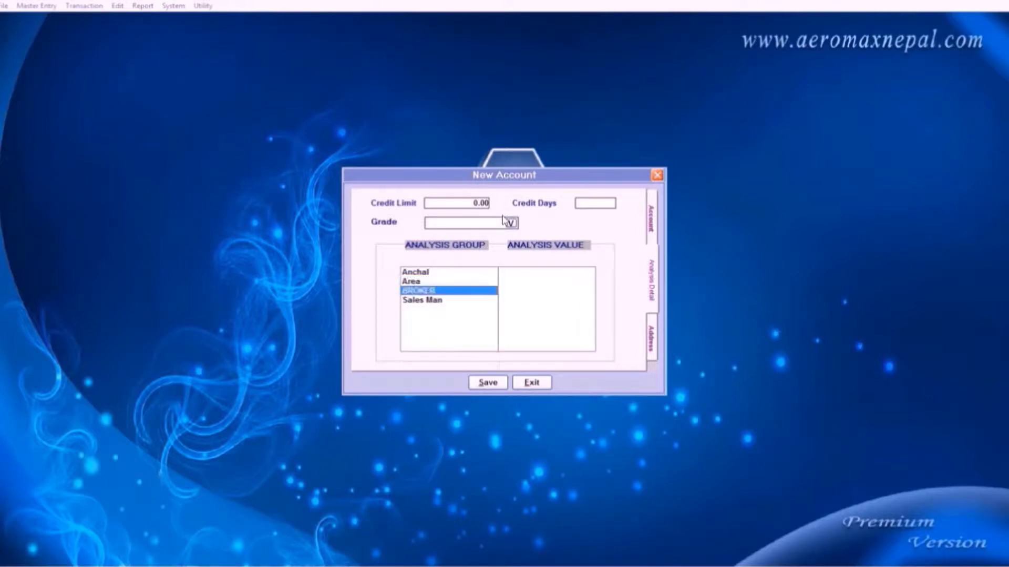
key(Down)
key(Up)
key(Down)
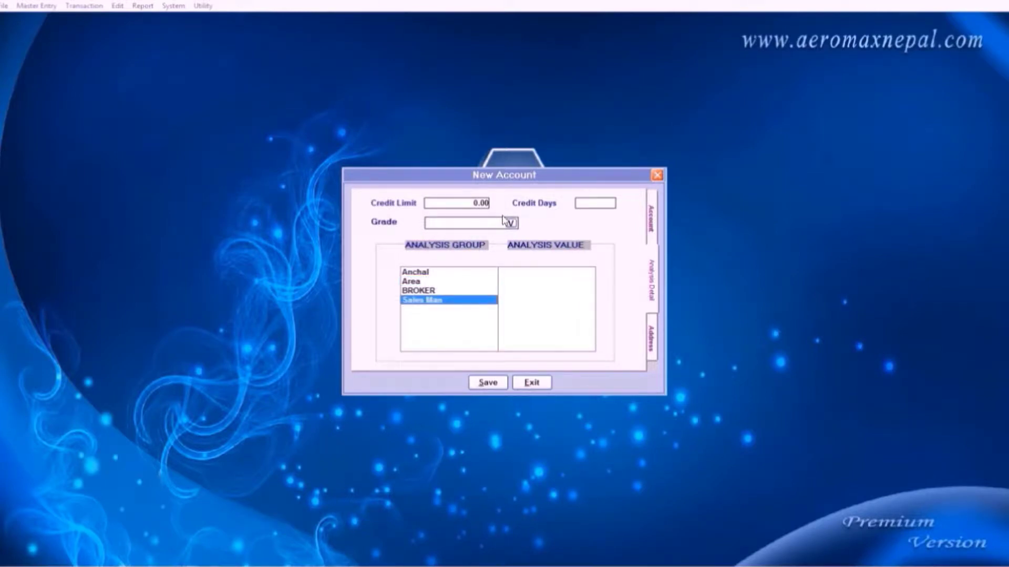
key(Up)
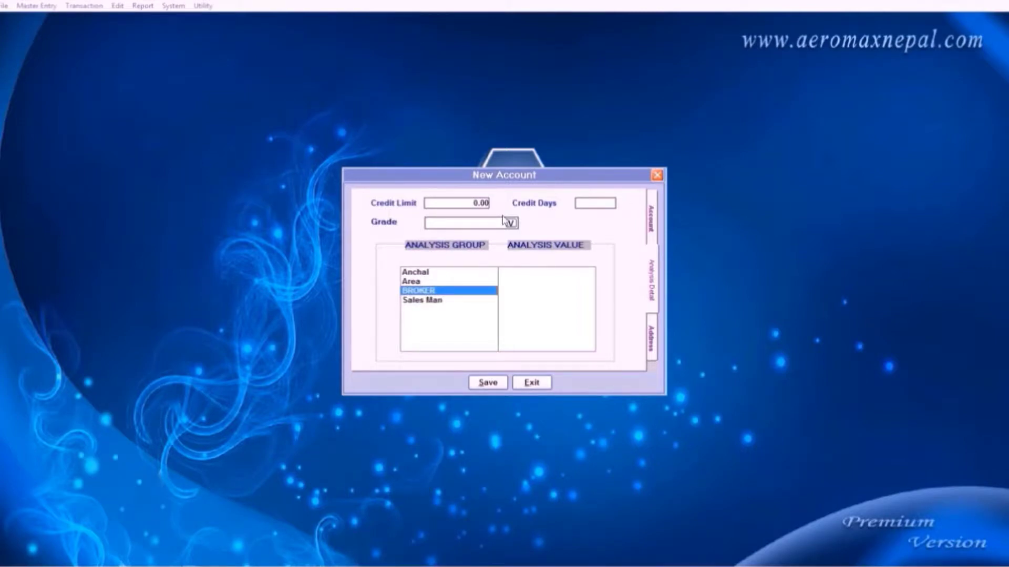
key(Up)
key(Up)
key(Down)
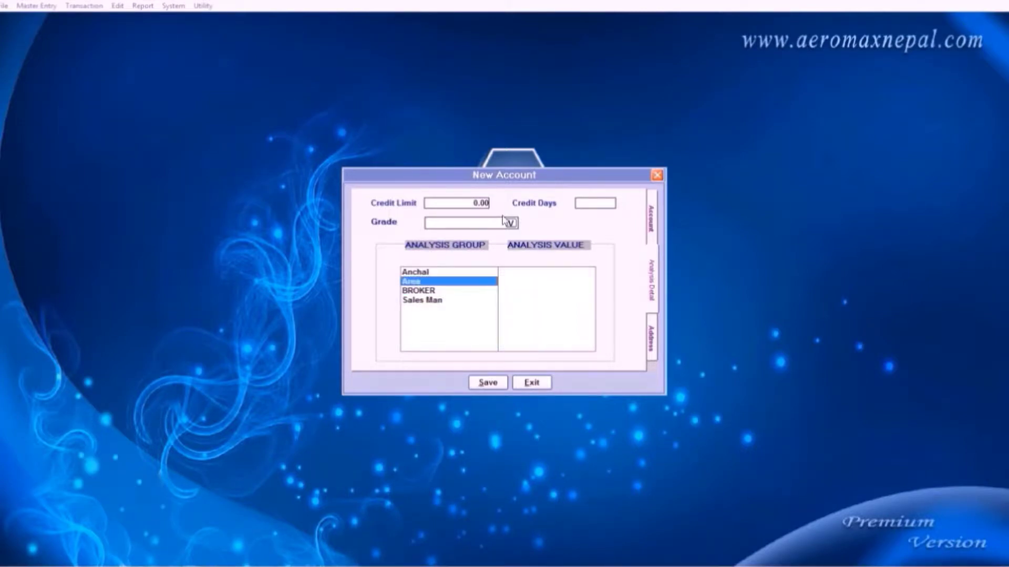
- Assign Janakpur as the account's Anchal analysis value and clear that choice again
key(Up)
key(Down)
key(Down)
key(Down)
key(Down)
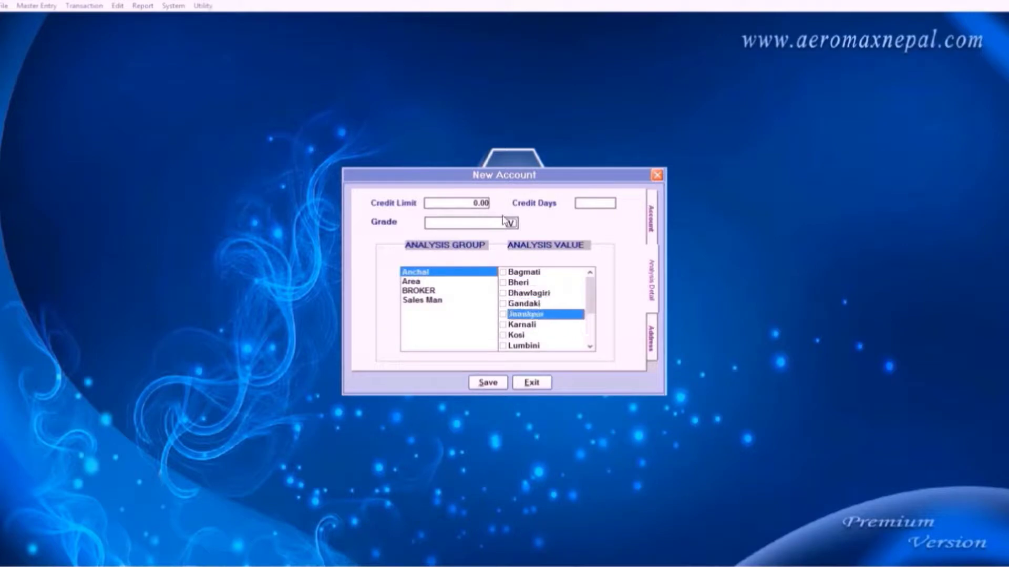
key(Down)
key(Up)
key(space)
key(Down)
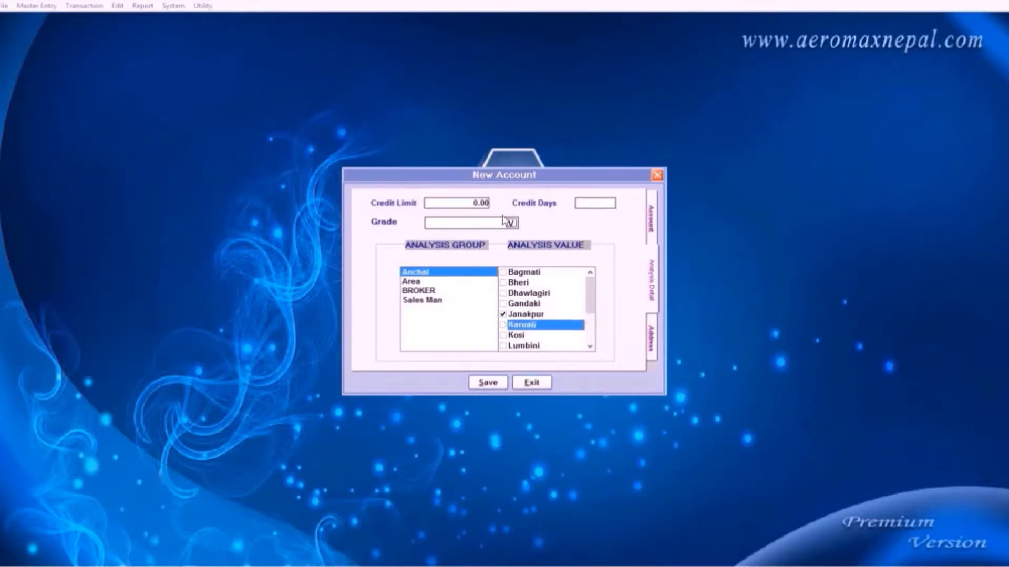
key(Up)
key(Up)
key(Up)
key(Up)
key(Up)
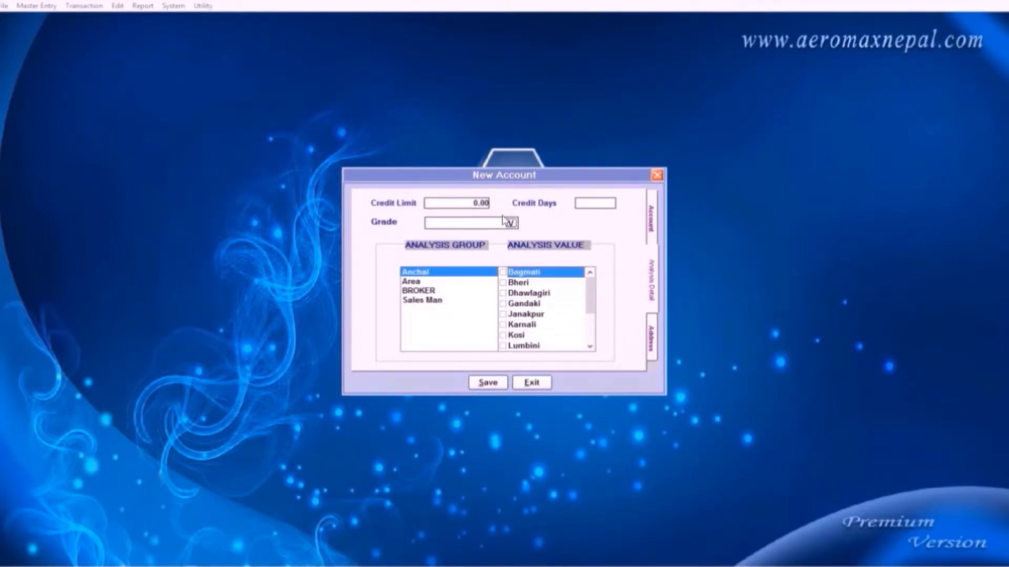
- Leave the address details blank and save the Marketing account
key(ctrl+Tab)
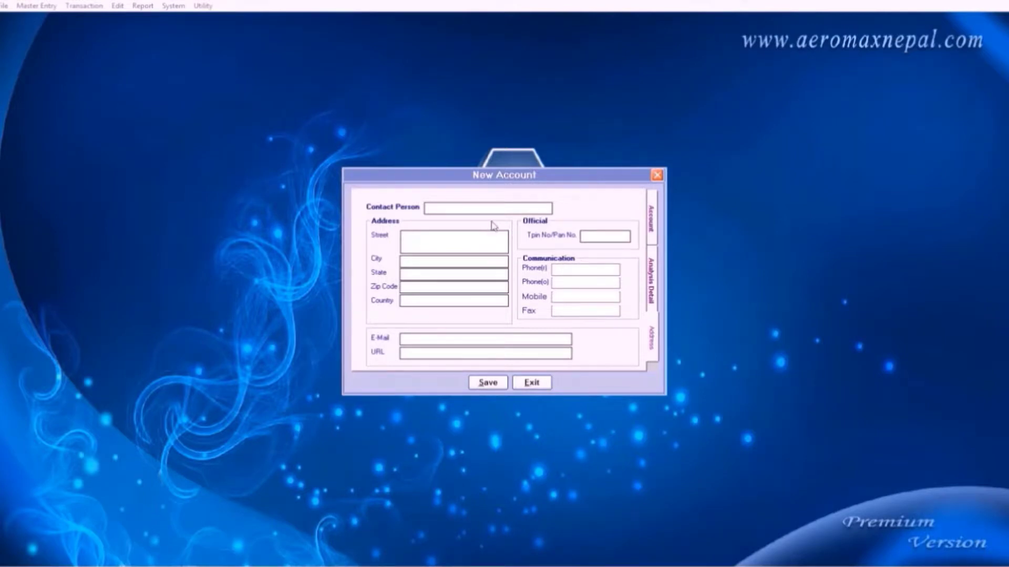
key(alt+s)
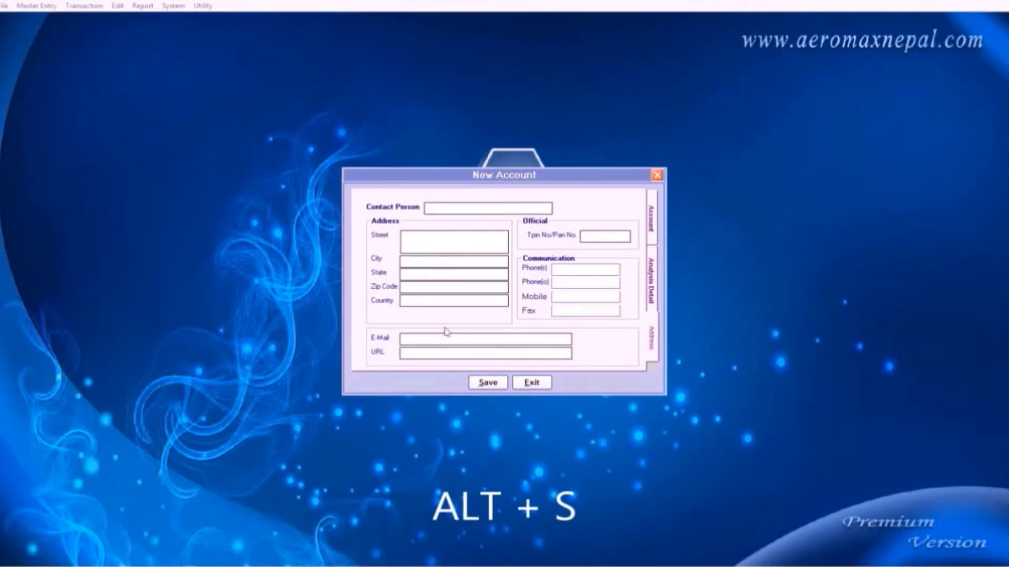
click(484, 384)
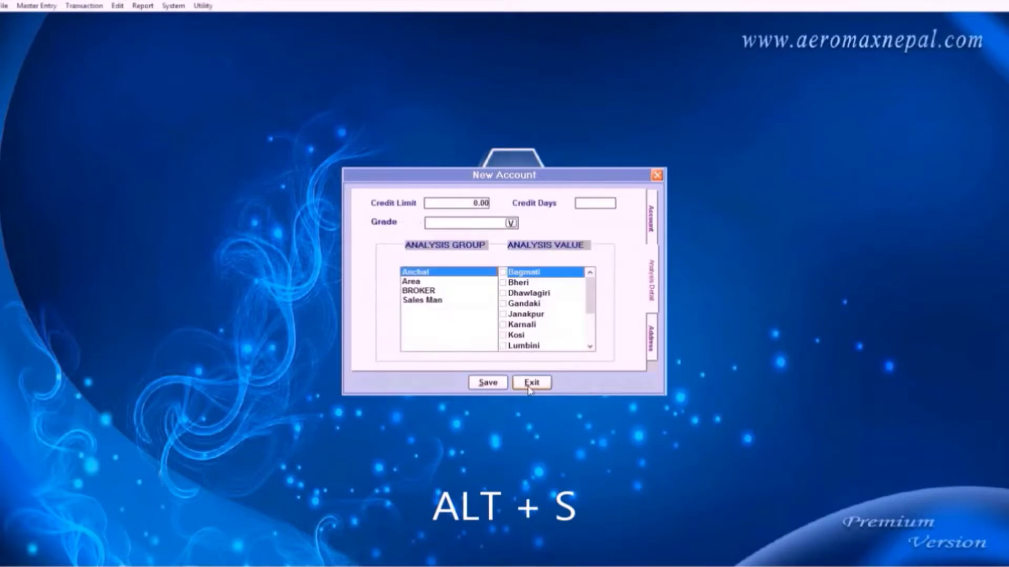
- Start a new item named Laptop and accept the proposed item code
click(47, 8)
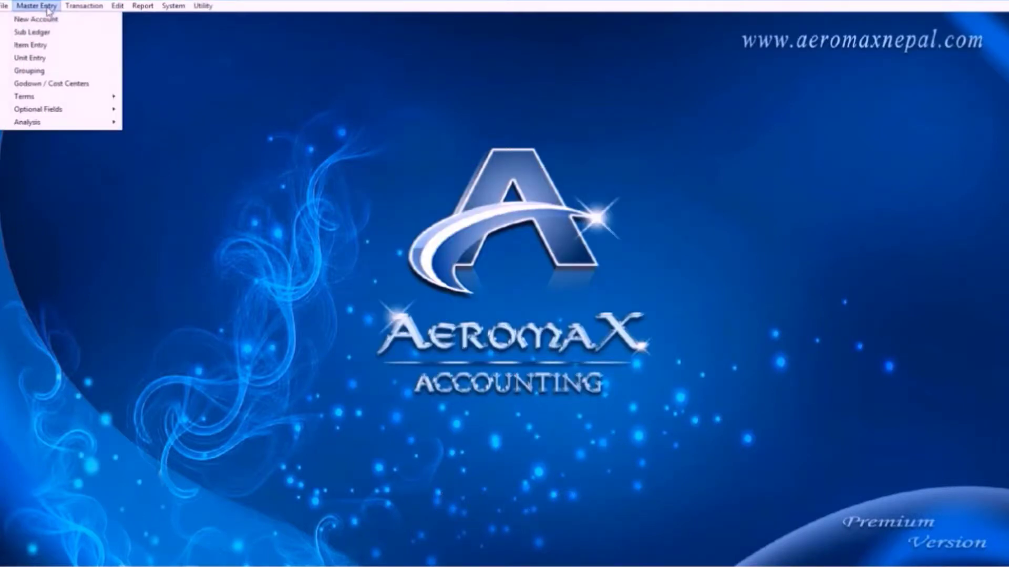
click(31, 45)
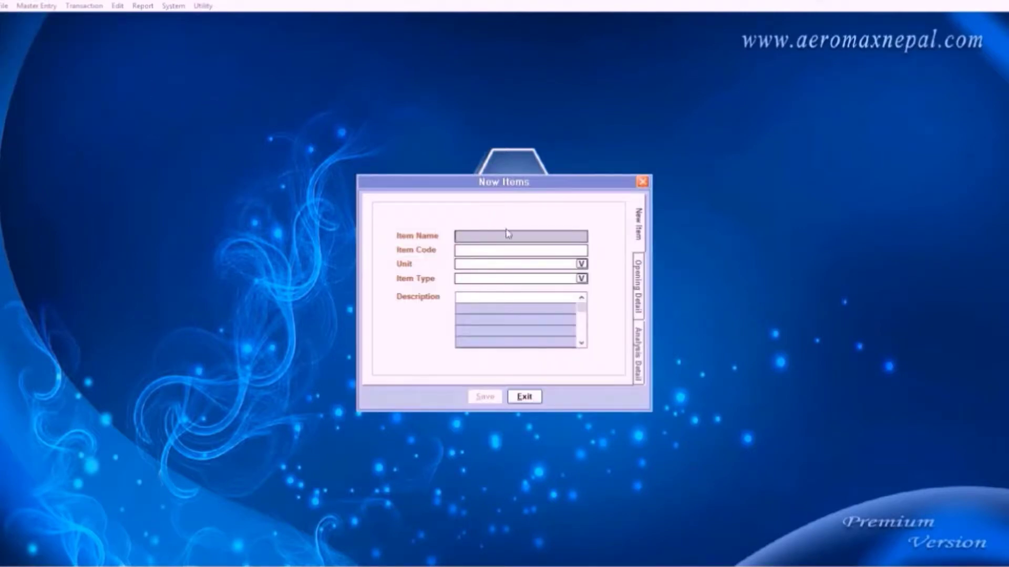
text(Laptop)
key(Return)
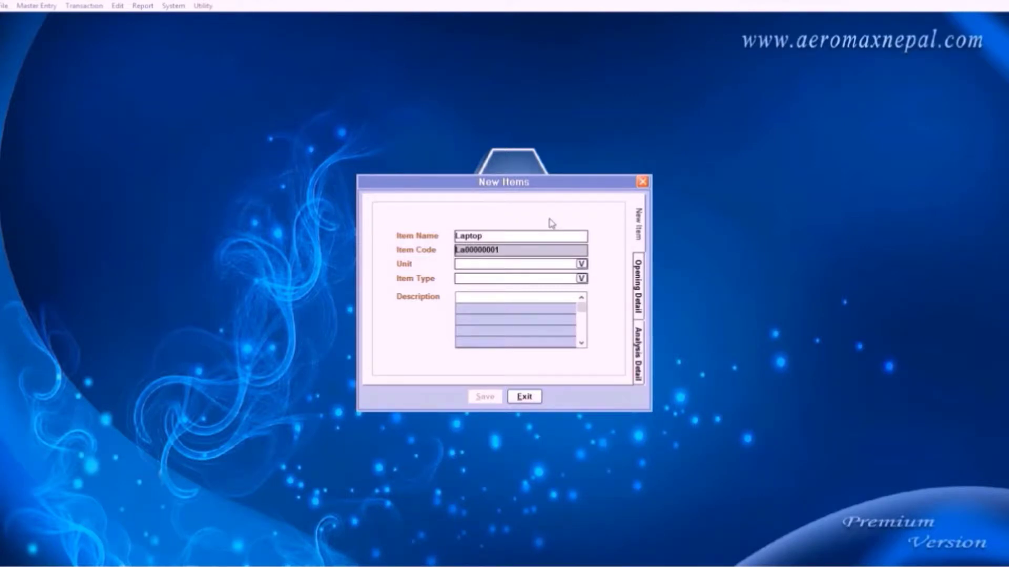
key(Return)
- Set the Laptop item's unit to Pcs. and its item type to Inventory Item
key(Down)
key(Down)
key(Down)
key(Down)
key(Down)
key(Down)
key(Down)
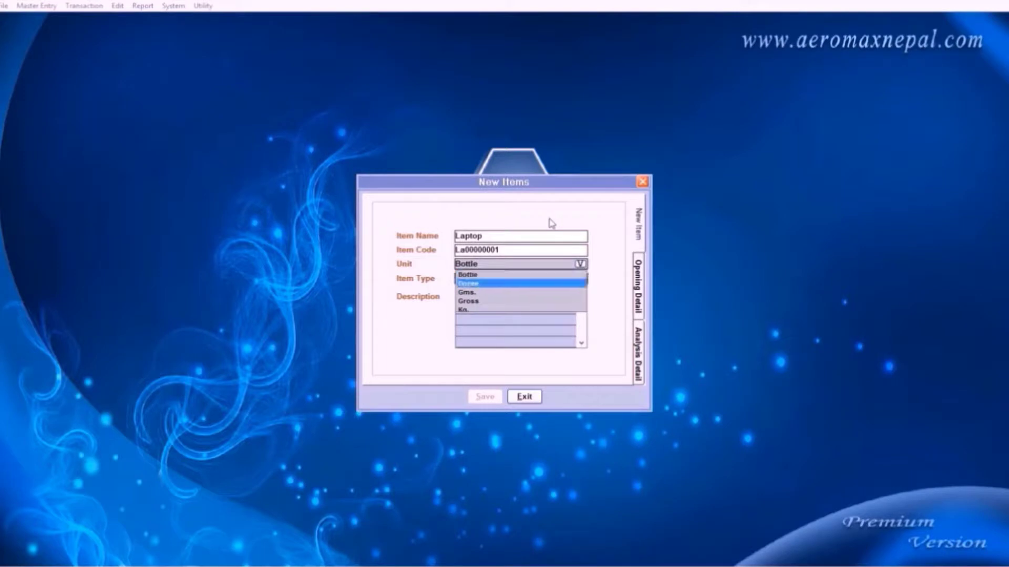
key(Down)
key(Down)
key(Down)
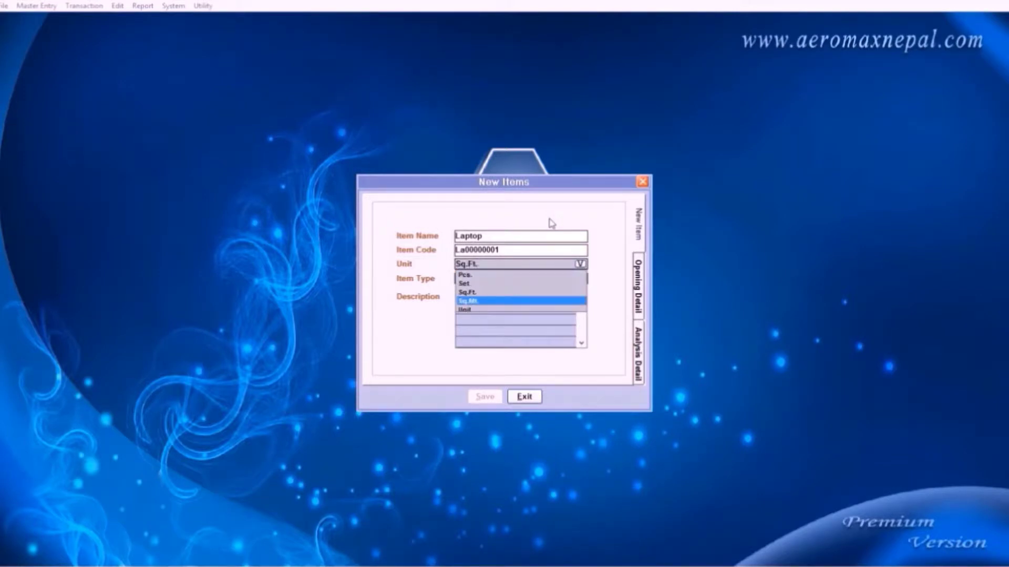
key(Up)
key(Up)
key(Up)
key(Up)
key(Up)
key(Up)
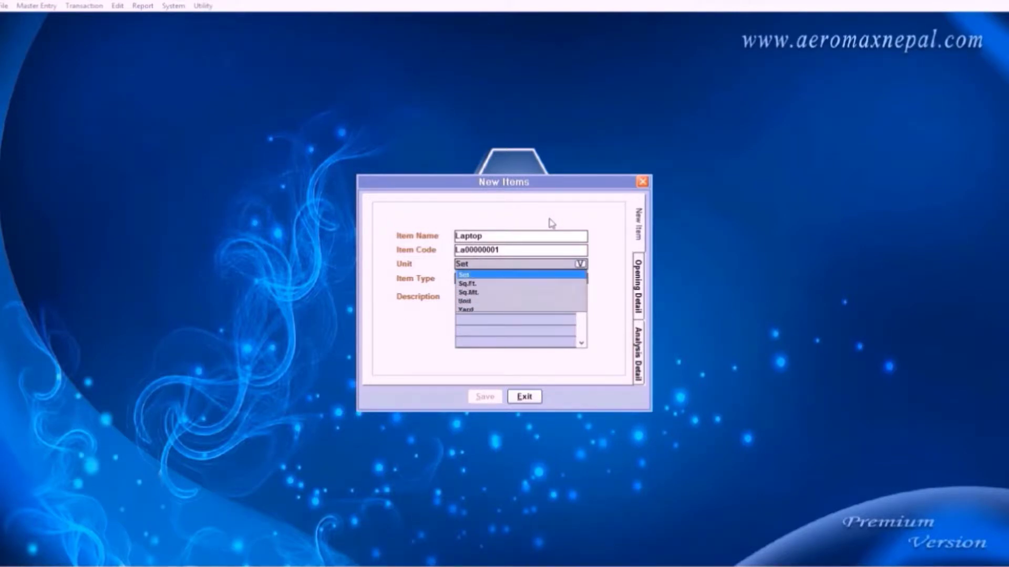
key(Up)
key(Down)
key(Down)
key(Down)
key(Up)
key(Up)
key(Up)
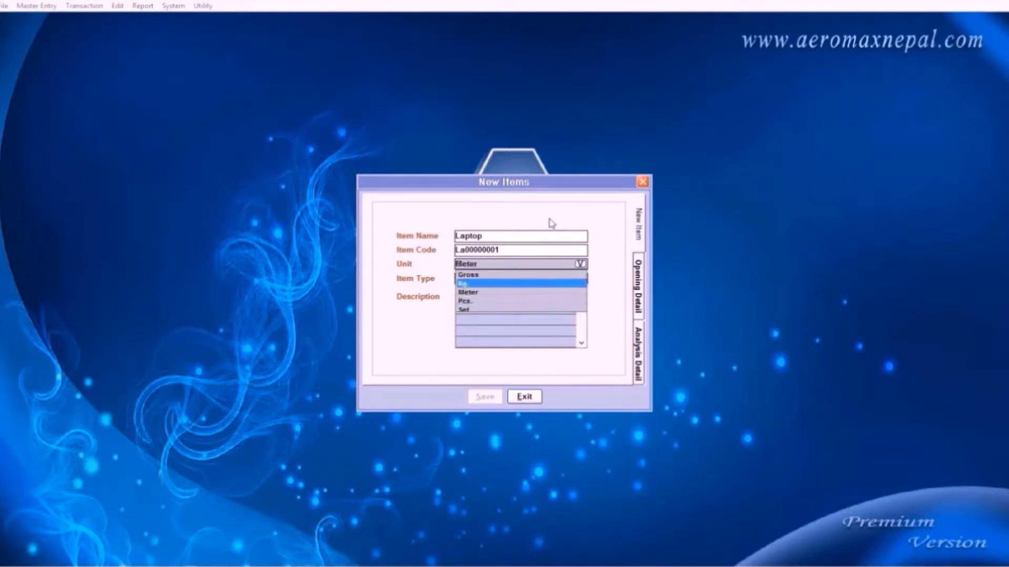
key(Down)
key(Down)
key(Down)
key(Return)
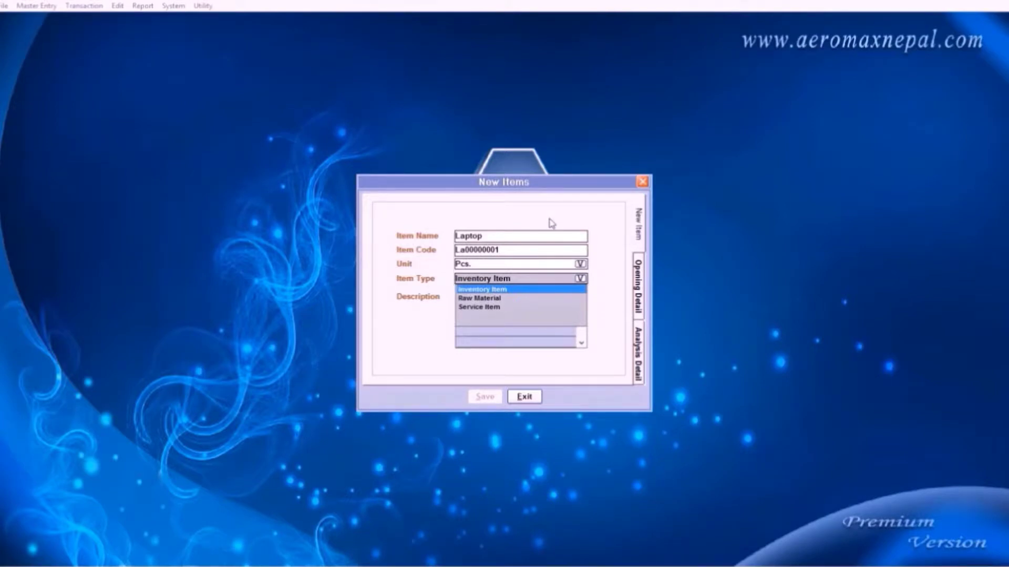
key(Return)
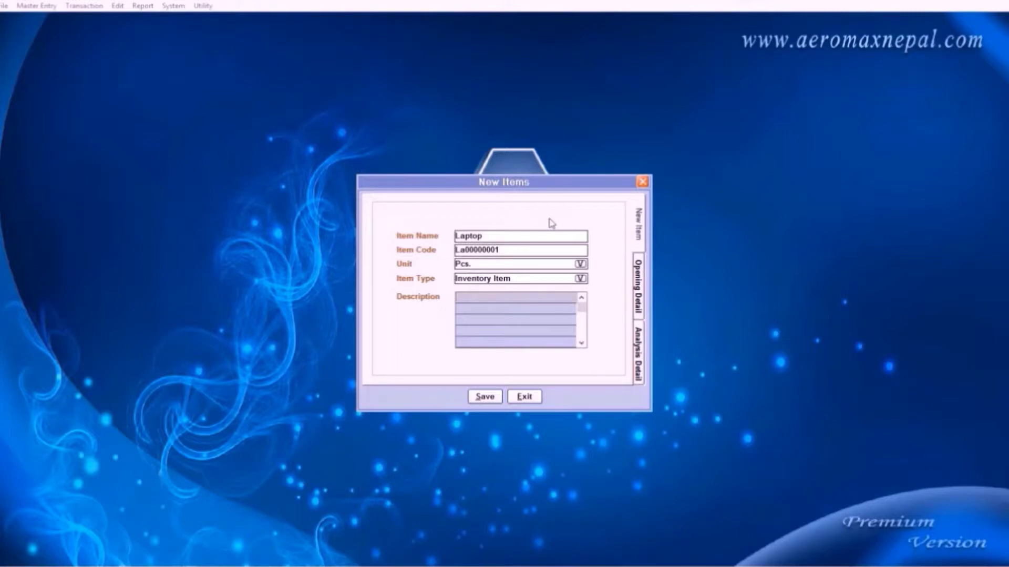
- Describe the Laptop as "i7 6Gb" with "Nvidia" on the second line, and continue to the opening details
text(i7 )
text(6Gb)
key(Return)
text(Nvidia)
key(Return)
key(Return)
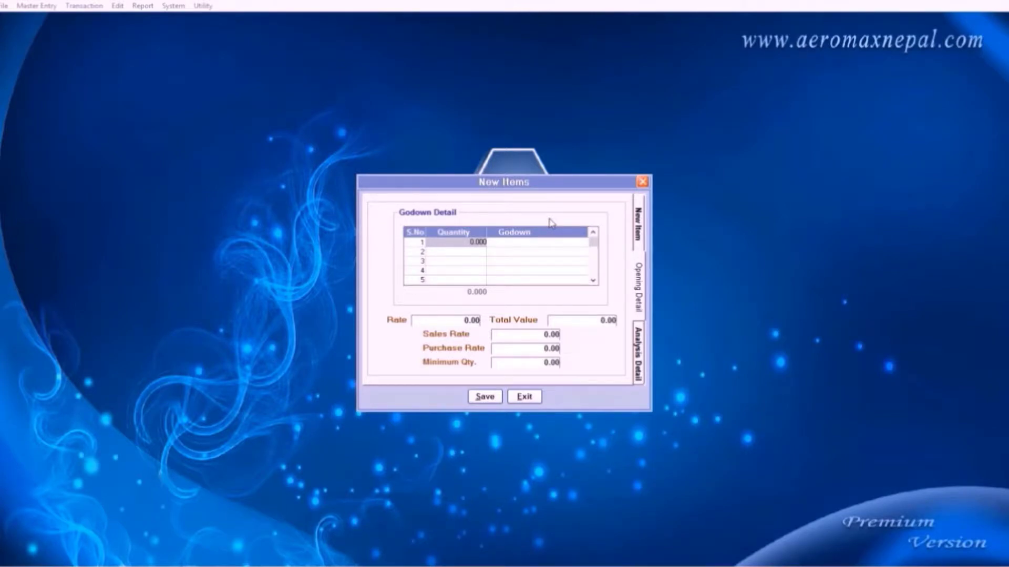
- Enter an opening quantity of 10 in the Default godown, leaving the rate and total value at their defaults
text(10)
key(Return)
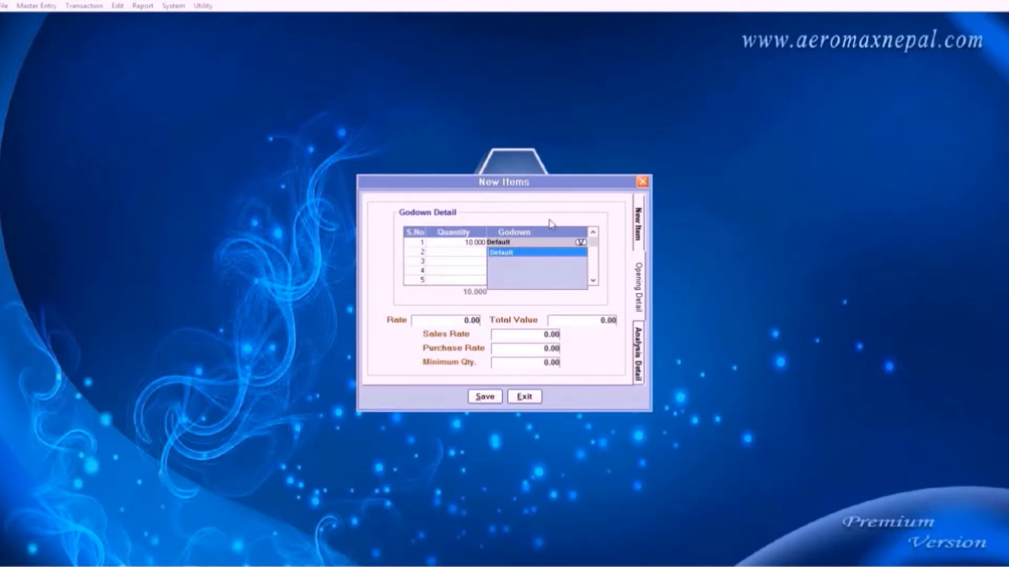
key(Return)
key(Return)
key(Return)
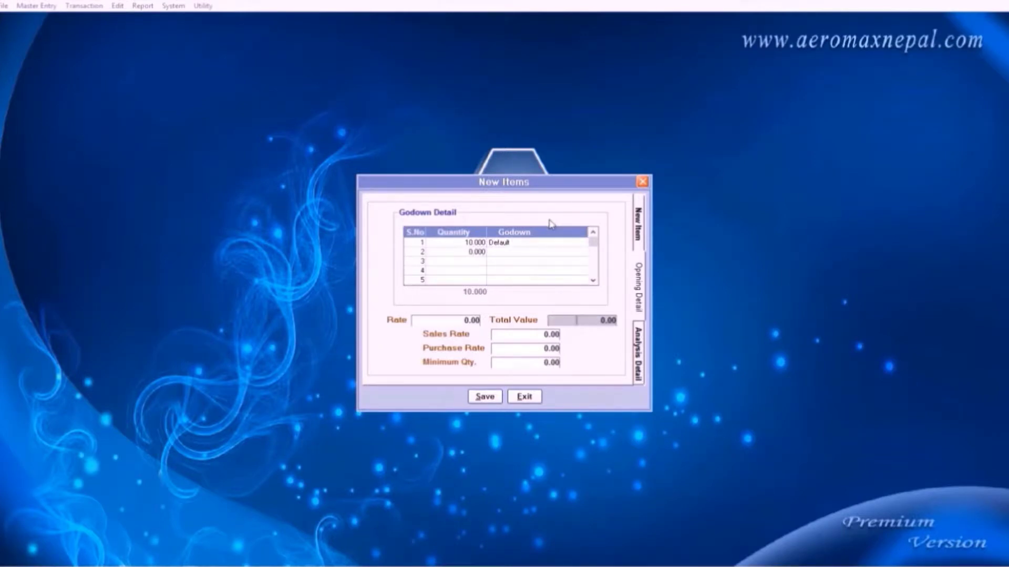
key(Return)
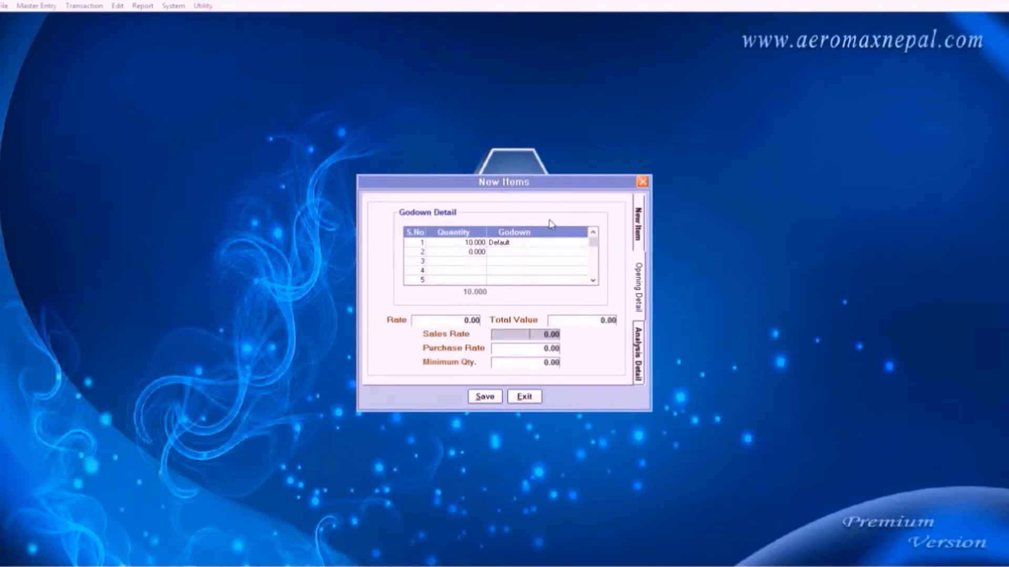
- Set the Laptop's sales rate to 80000 and purchase rate to 70000, leaving the minimum quantity at its default
text(80000)
key(Return)
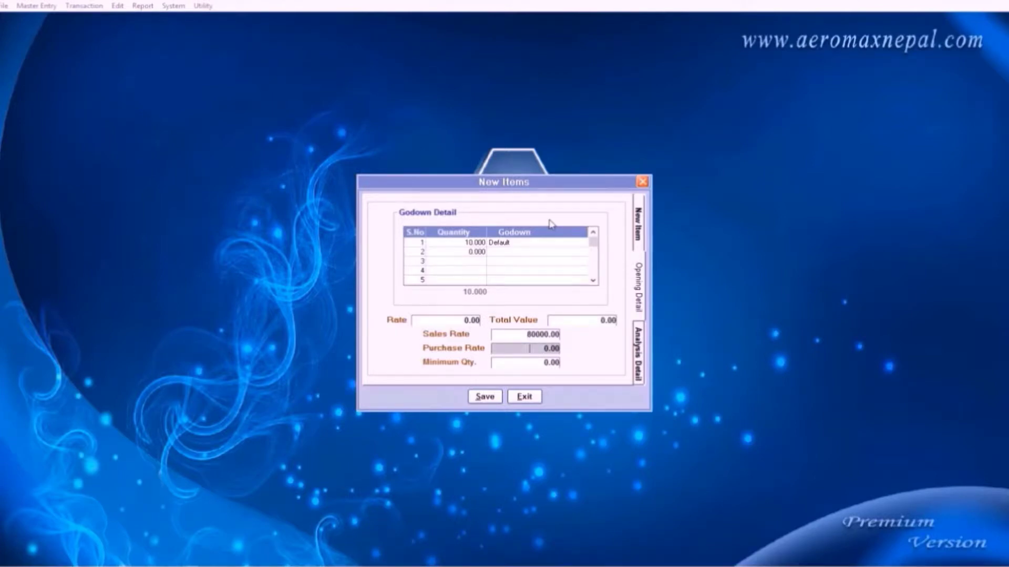
text(5)
text(70000)
key(Return)
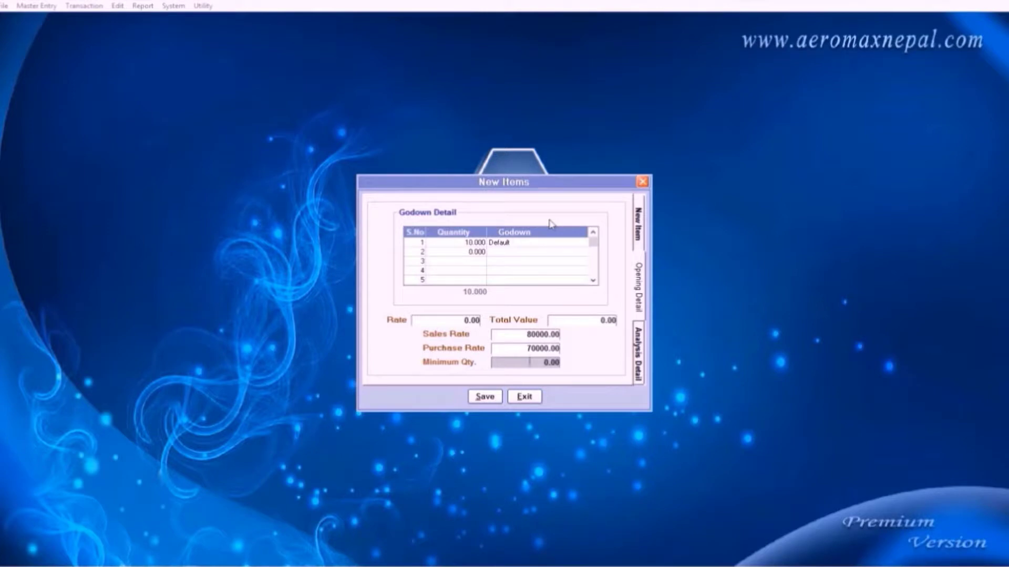
key(Return)
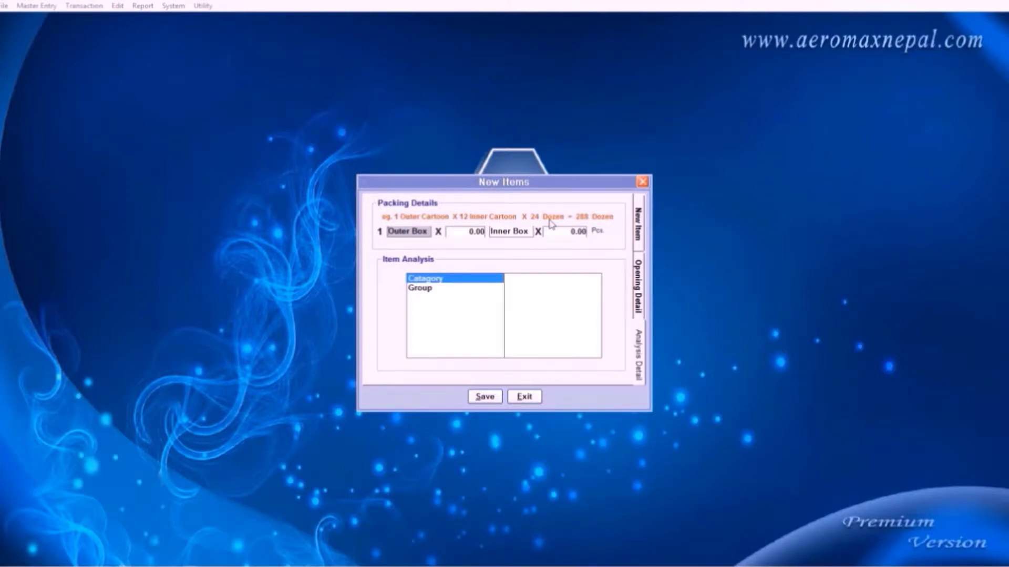
- Leave the packing details and item analysis at their defaults, save the Laptop item and close item entry
key(Tab)
key(Tab)
key(Tab)
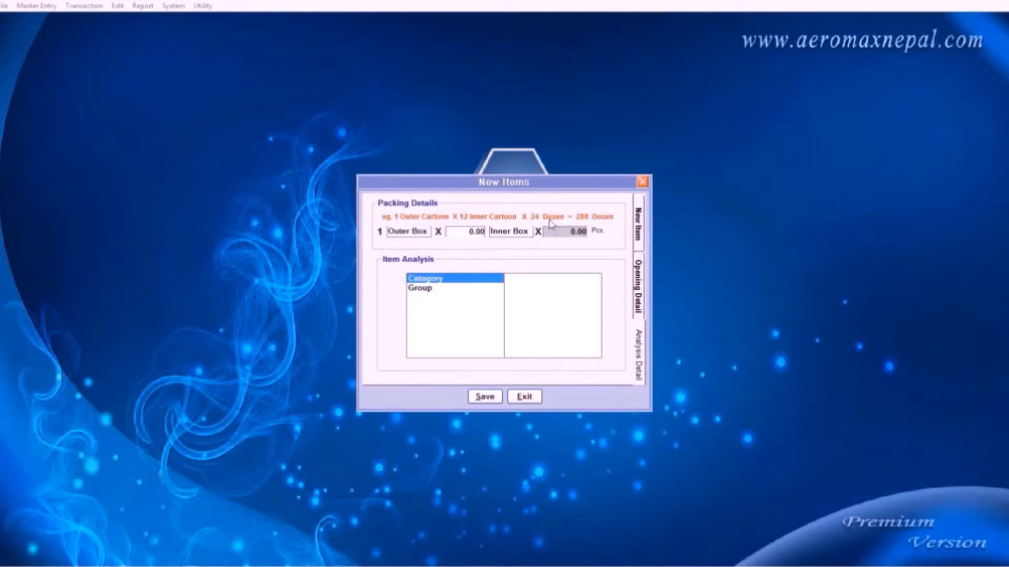
key(alt+s)
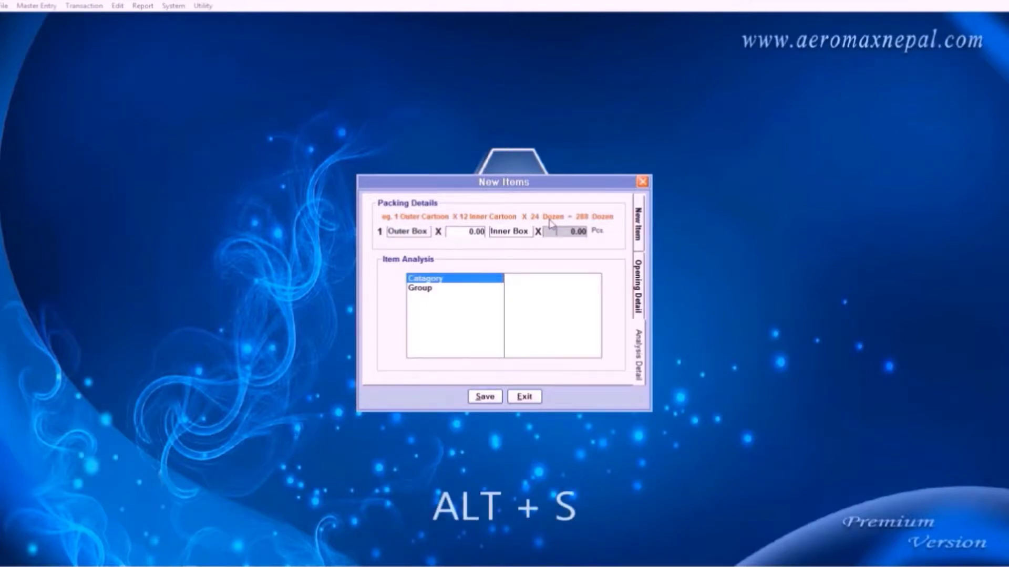
click(521, 398)
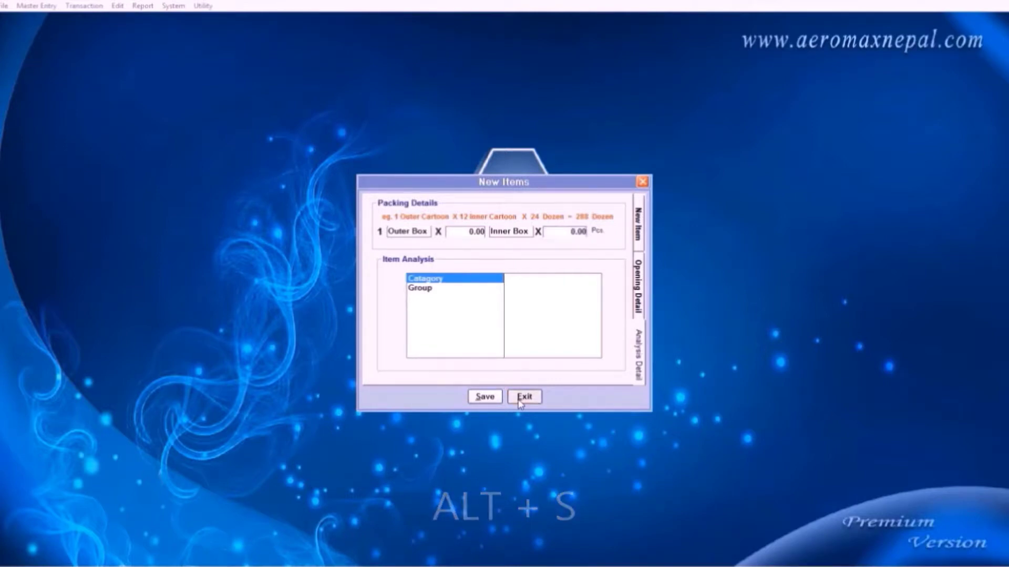
- Add Centimeter and Inch as new units in the unit master
click(35, 6)
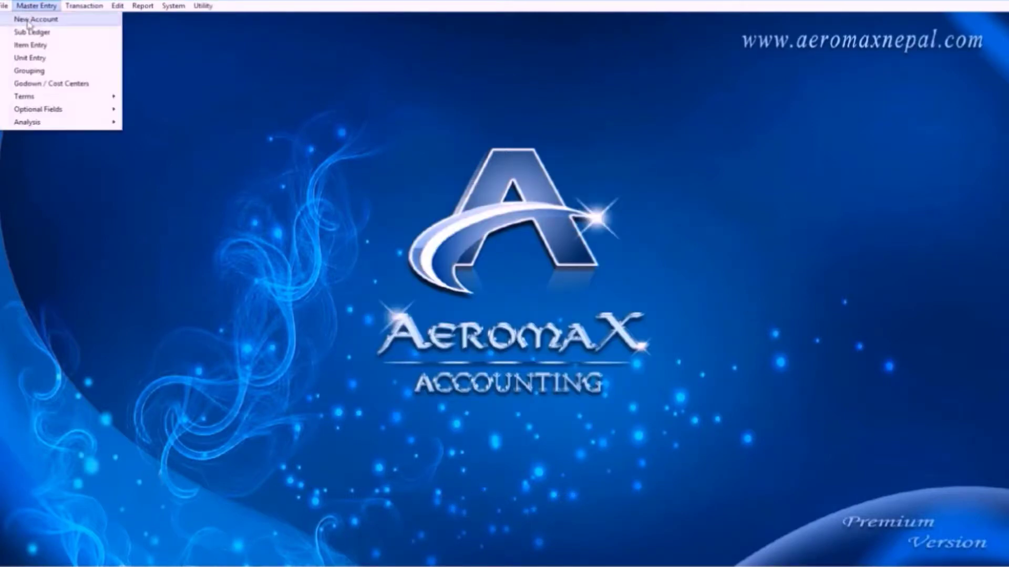
click(32, 57)
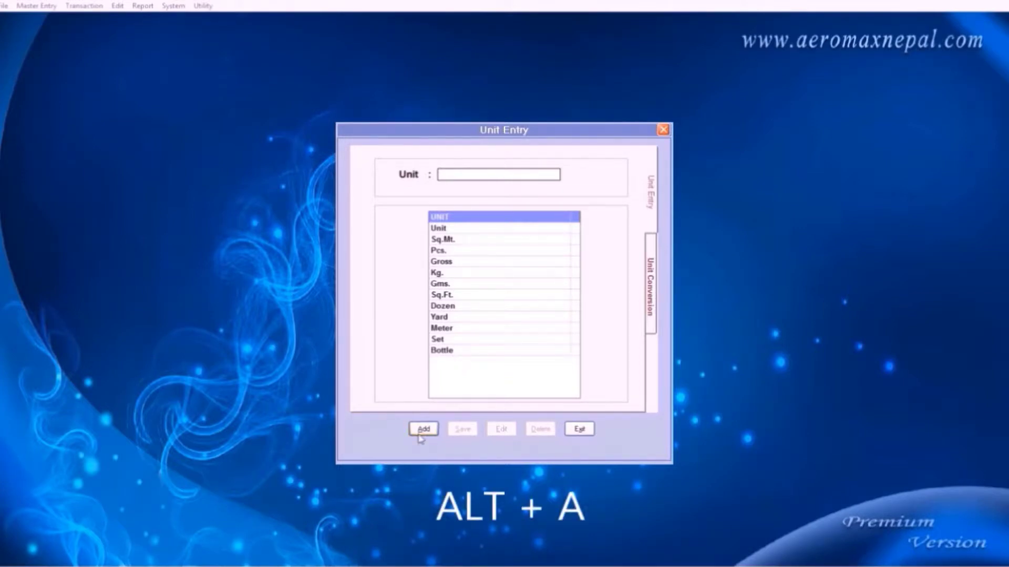
key(alt+a)
text(Centimeter)
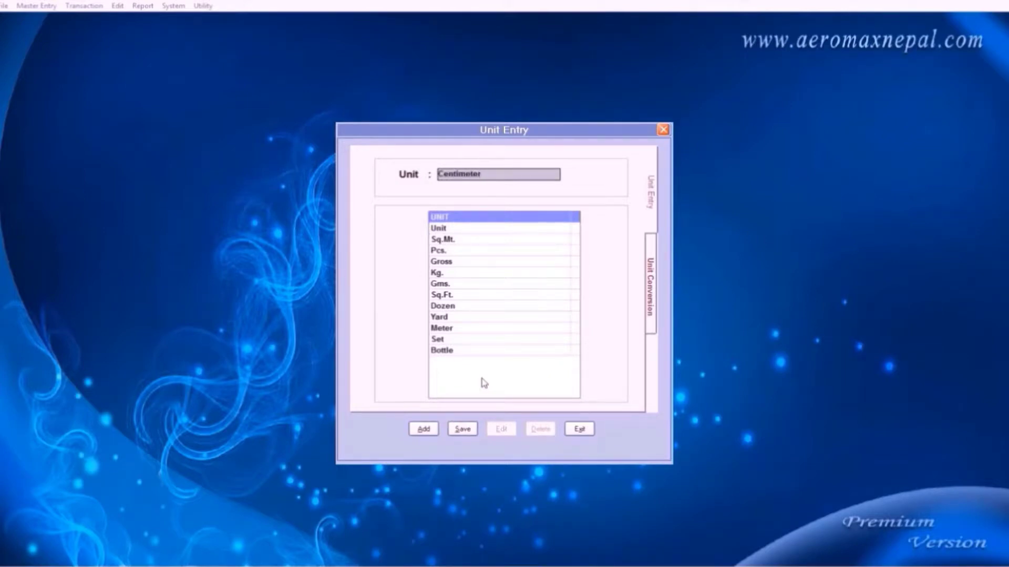
key(alt+s)
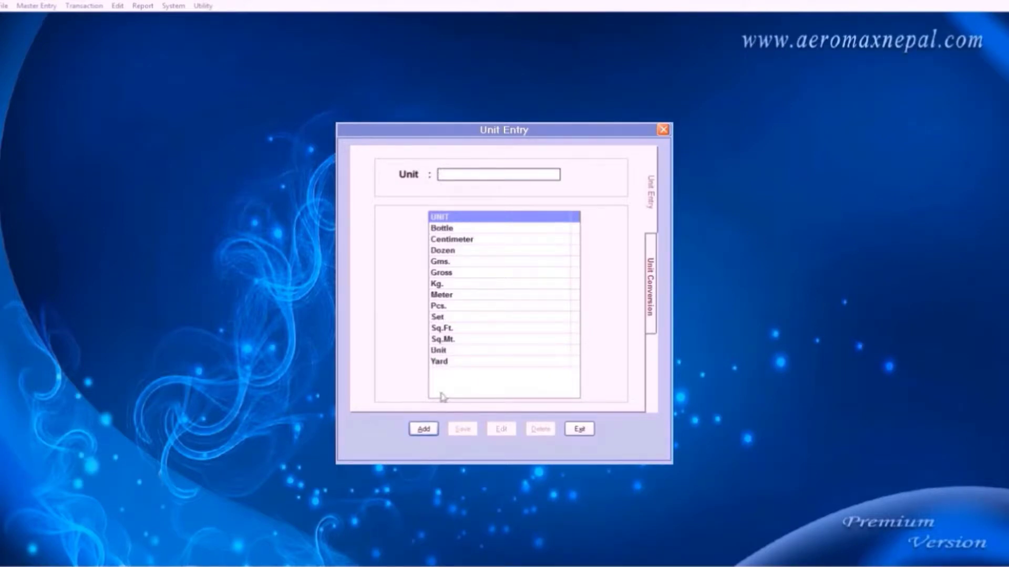
click(423, 434)
text(Inch)
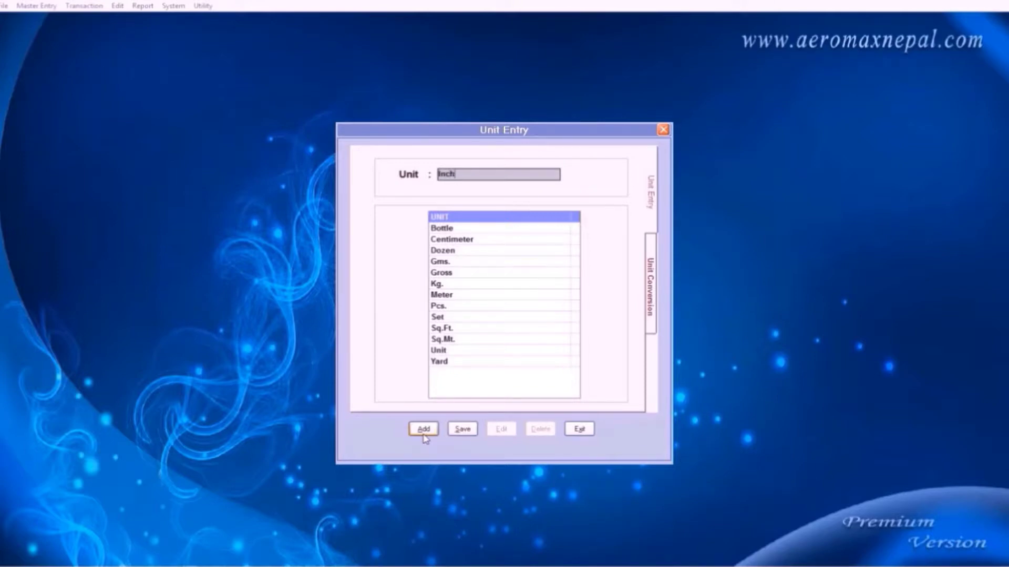
key(alt+s)
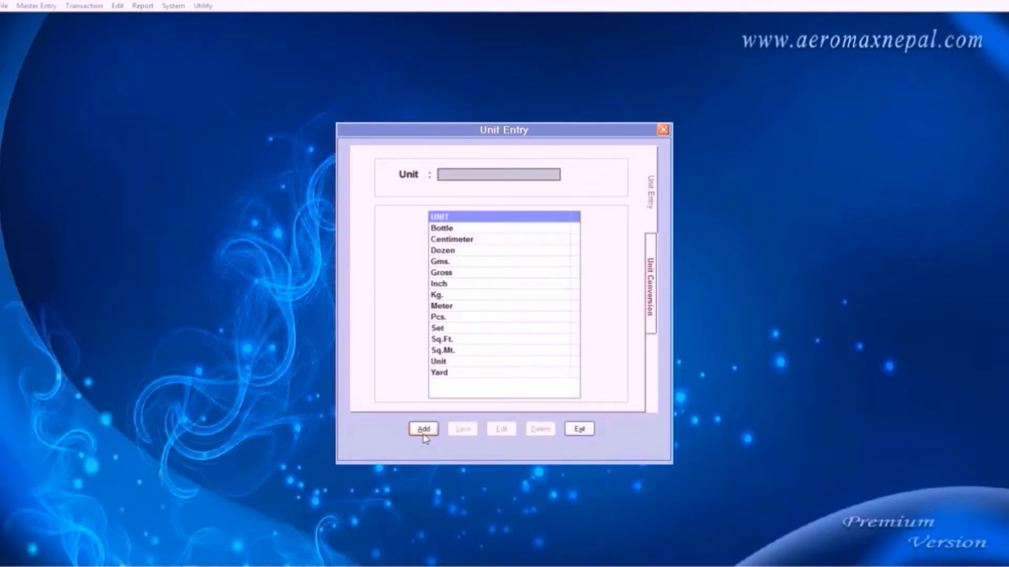
- Add Pound as a new unit, and check the list of unit conversions before closing the unit master
click(424, 436)
text(Pound)
key(alt+s)
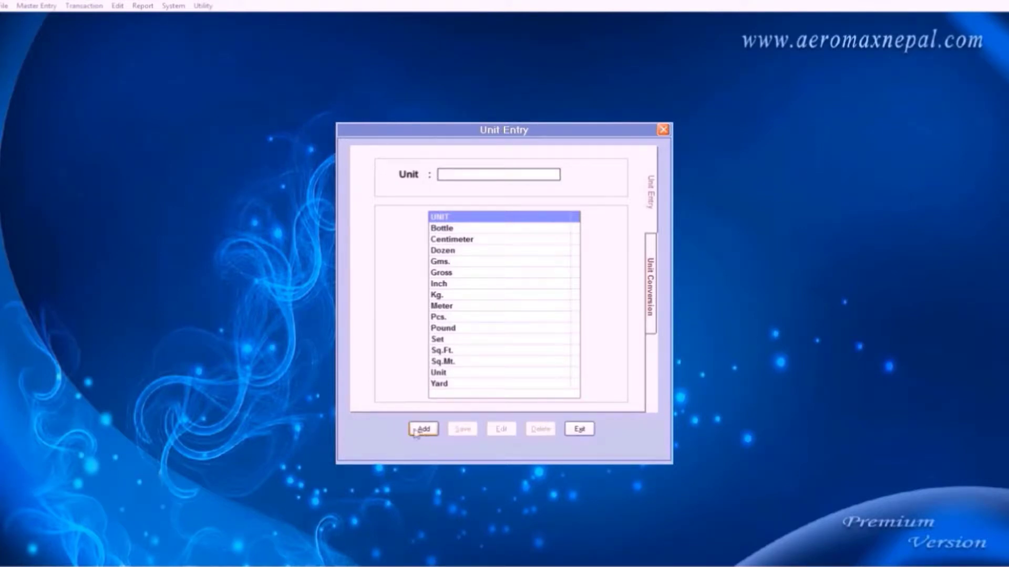
click(651, 298)
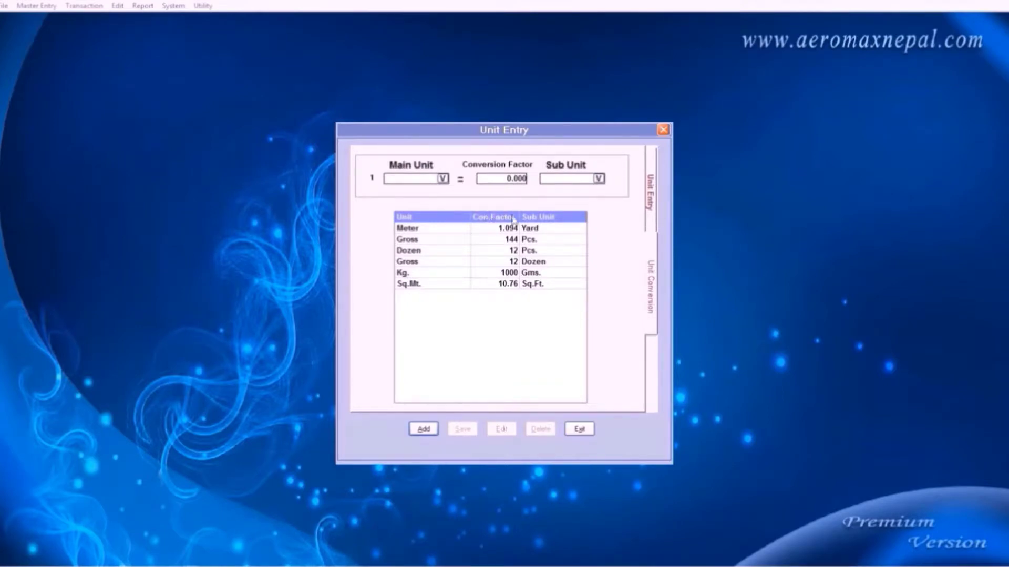
click(584, 432)
- Start another new item named Dumbells and accept the proposed item code
click(27, 6)
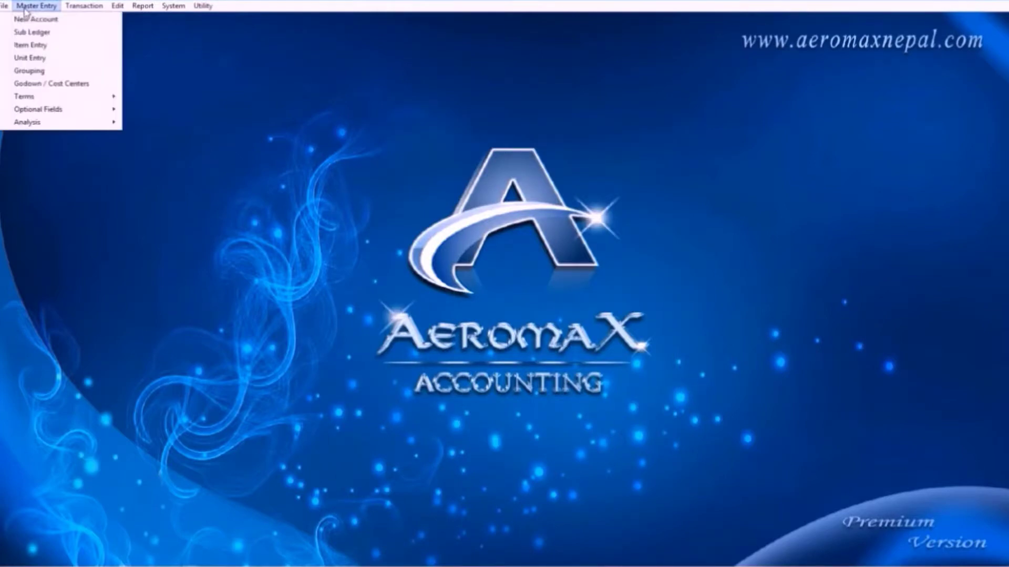
click(30, 44)
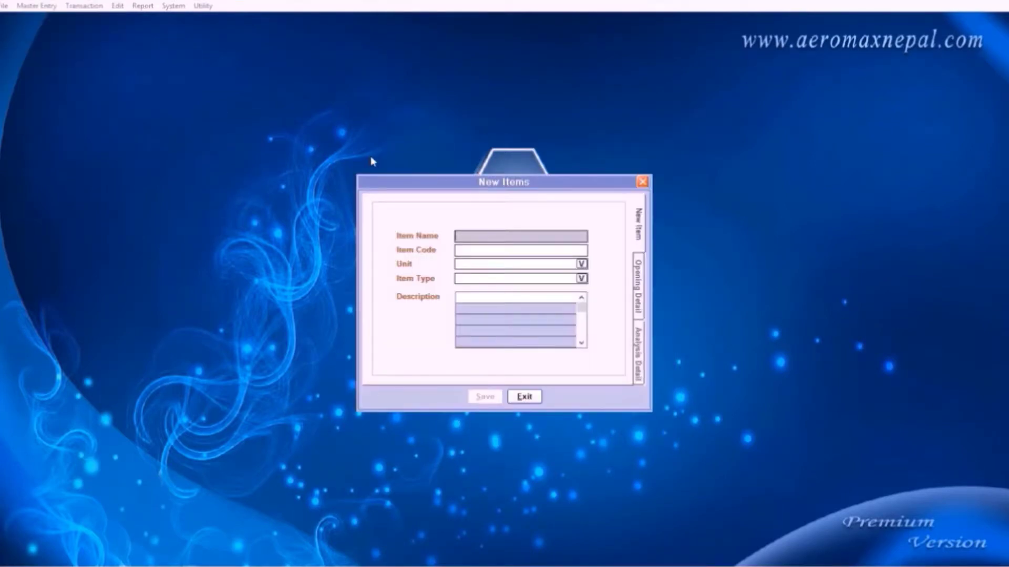
text(Dumm)
text(ells)
key(Return)
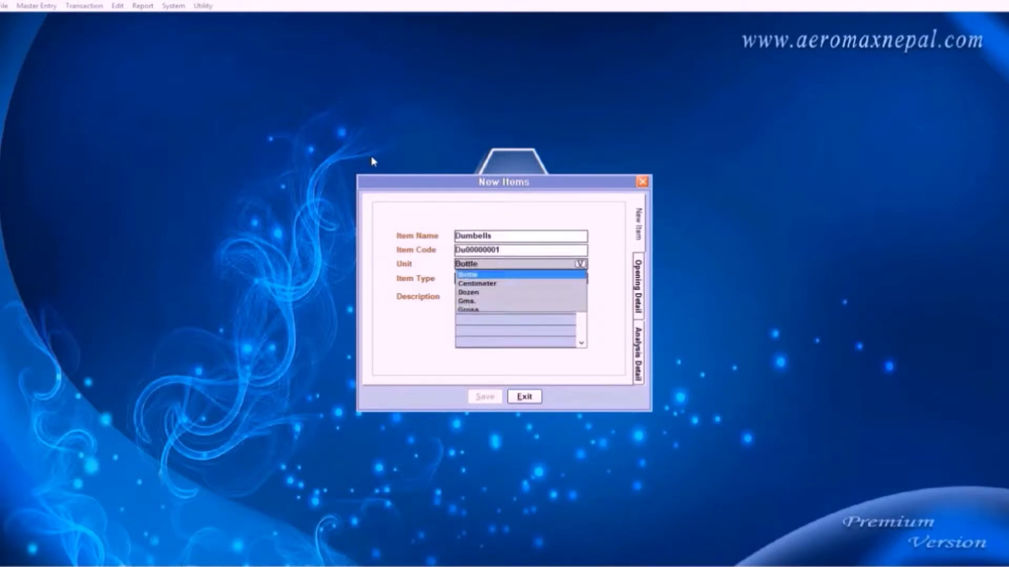
- Choose Pound as the Dumbells item's unit and Inventory Item as its type, and exit without saving
key(Down)
key(Down)
key(Down)
key(Down)
key(Down)
key(Down)
key(Down)
key(Down)
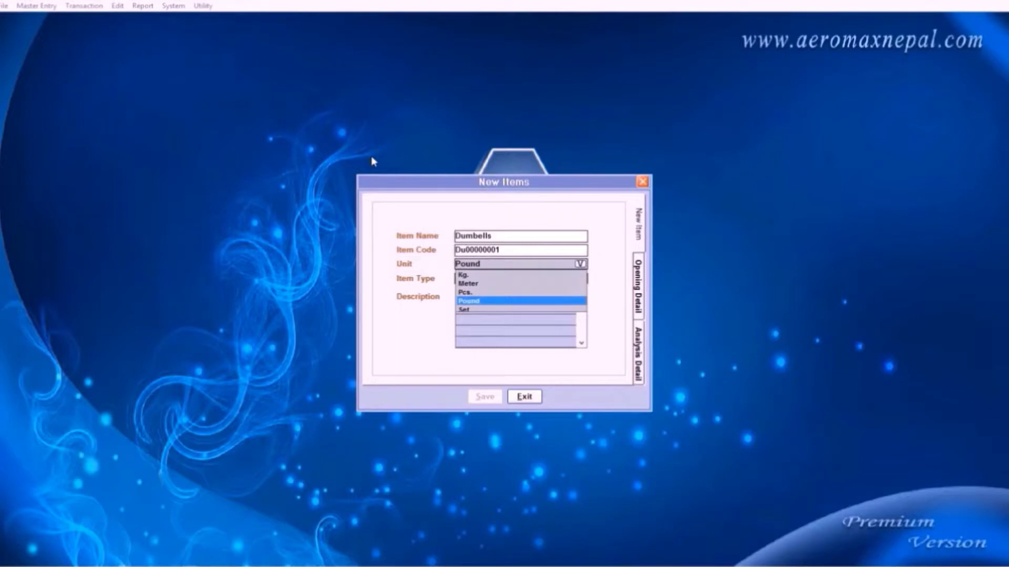
key(Return)
key(Return)
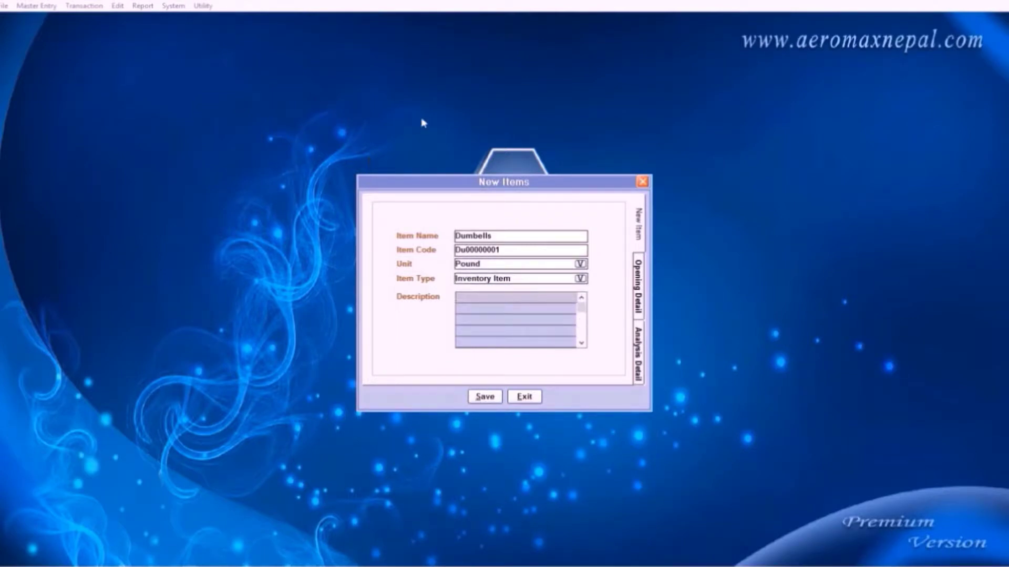
click(524, 397)
- Open the Grouping Master and look through the existing sub groups and their groups
click(35, 6)
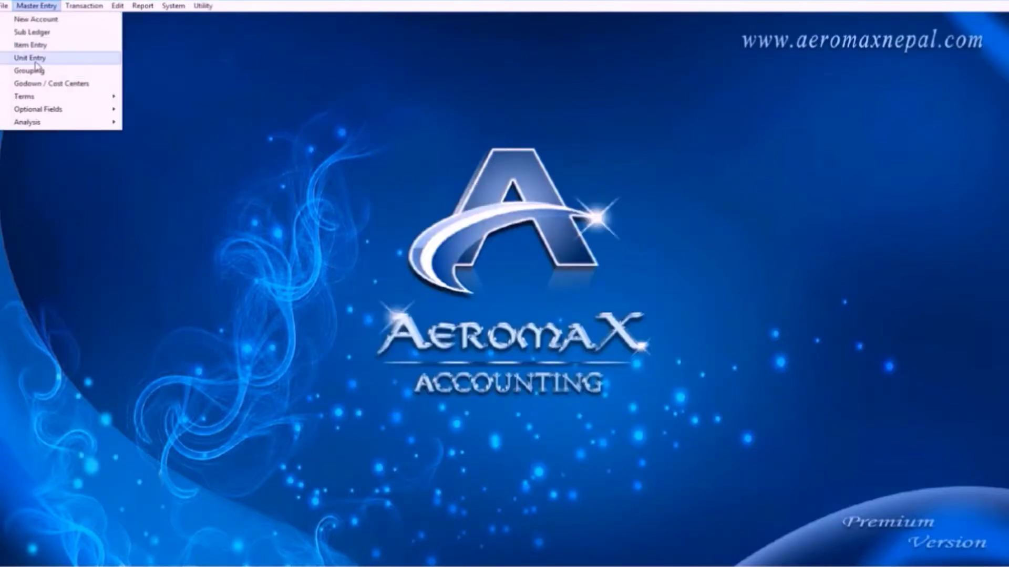
click(36, 77)
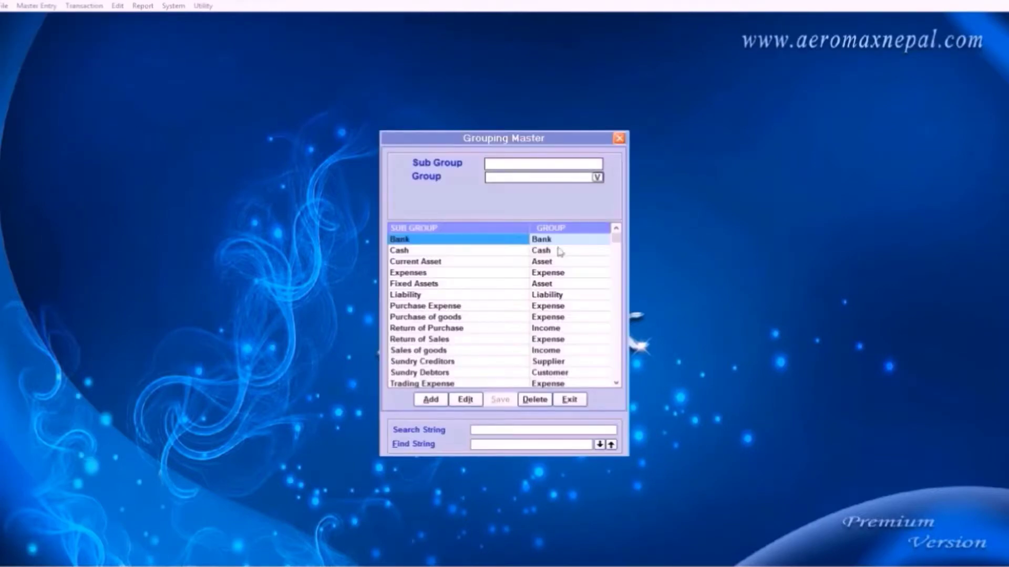
drag(615, 242, 618, 377)
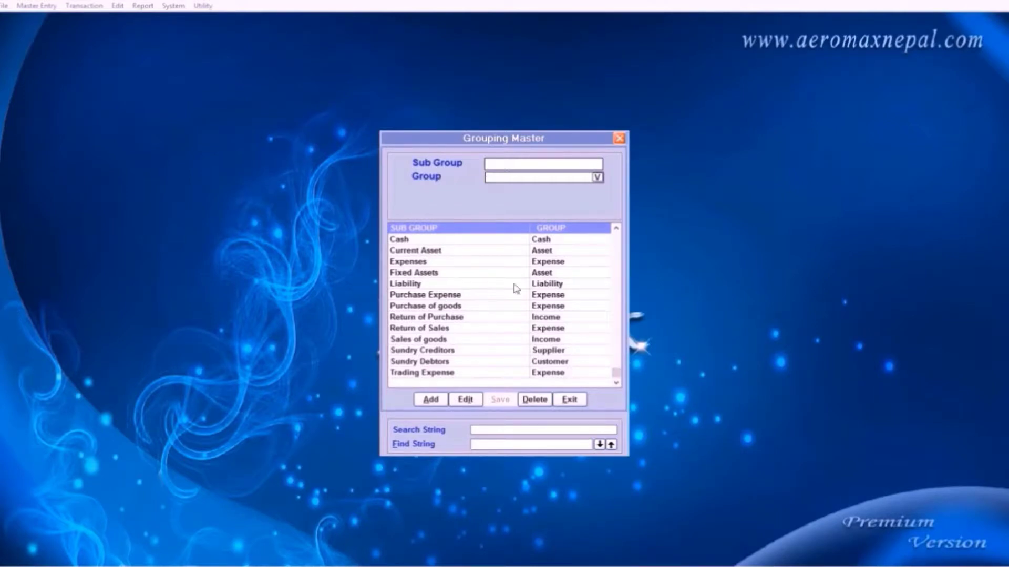
- Close the Grouping Master and start a new entry of type Godown in the Godown / Cost Center Master
click(578, 402)
click(36, 5)
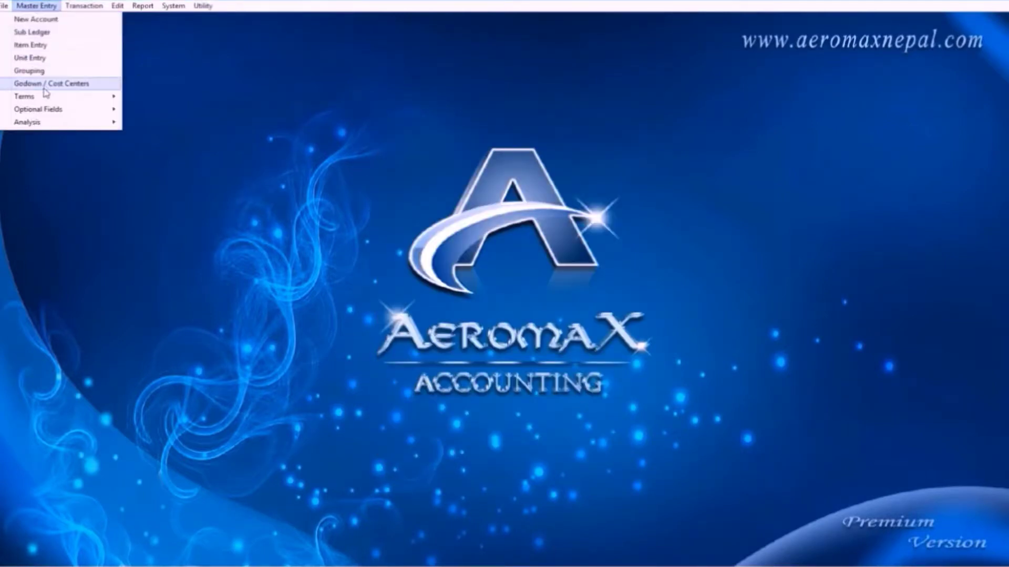
click(49, 83)
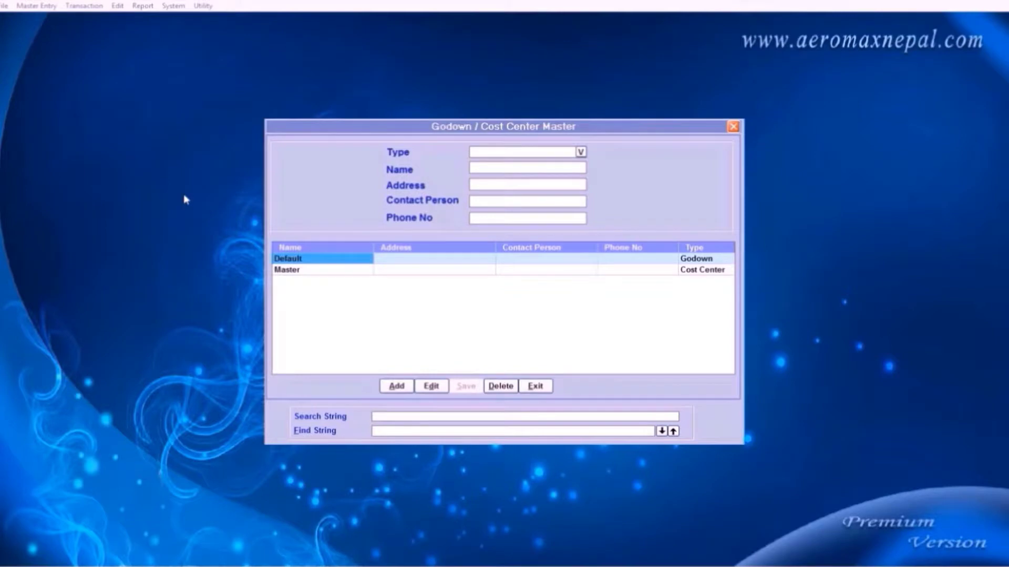
click(396, 387)
key(alt+Down)
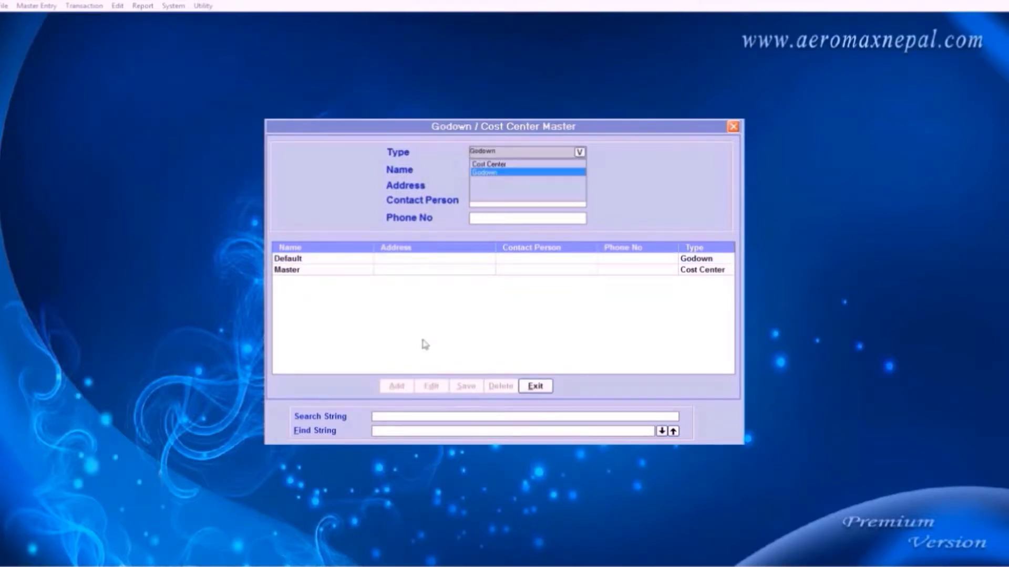
key(Return)
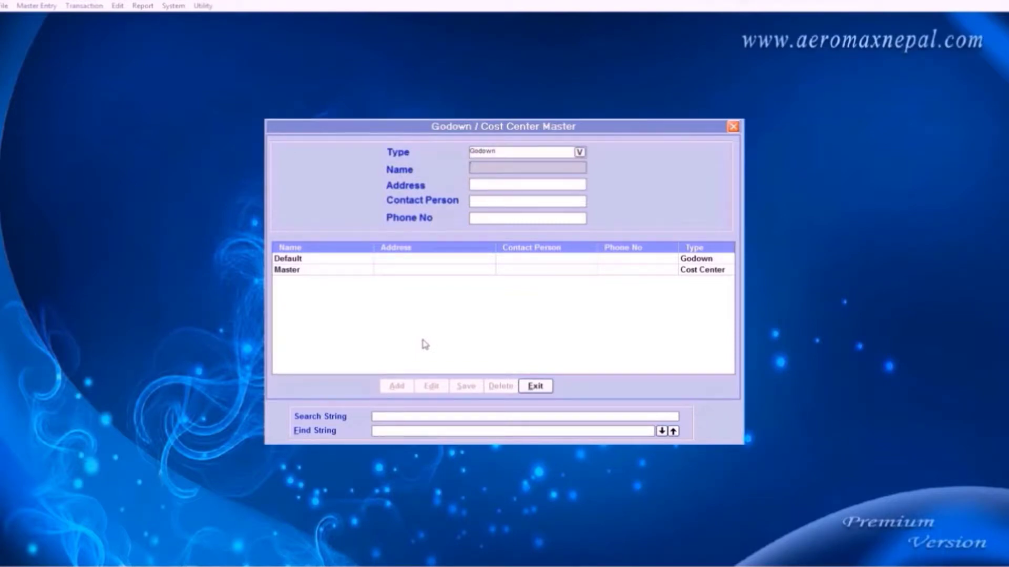
- Name the new godown Godown #1 with the address kalimati, leave the contact details blank, and save it
text(Gow)
text(own)
text( #1)
key(Return)
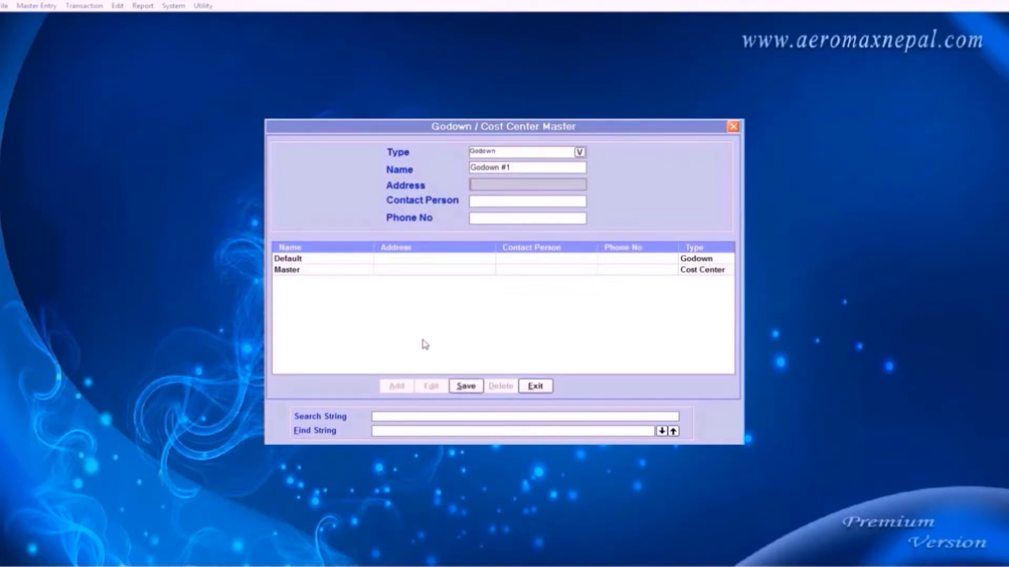
text(kalimati)
key(Return)
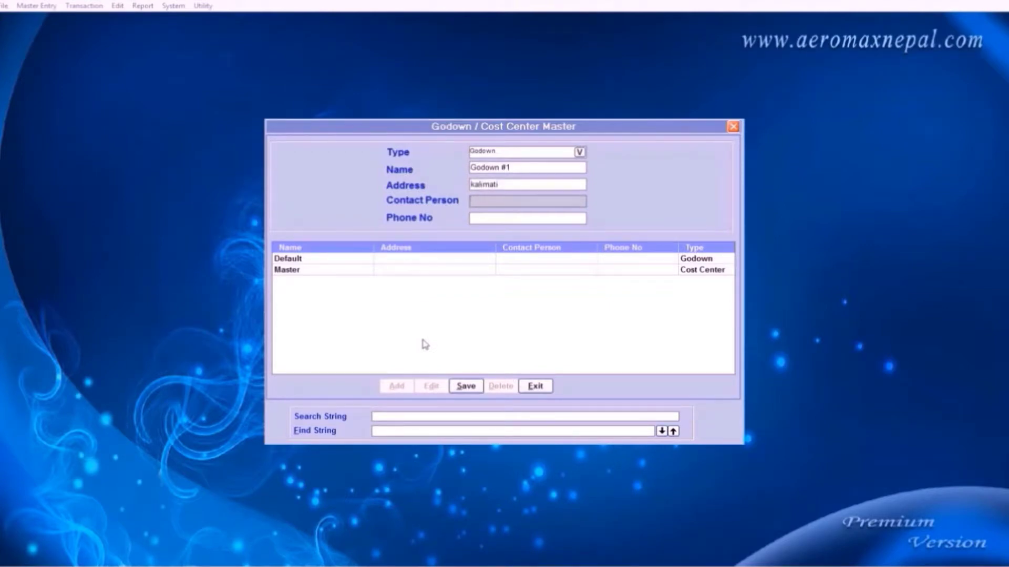
key(Return)
key(Return)
key(Return)
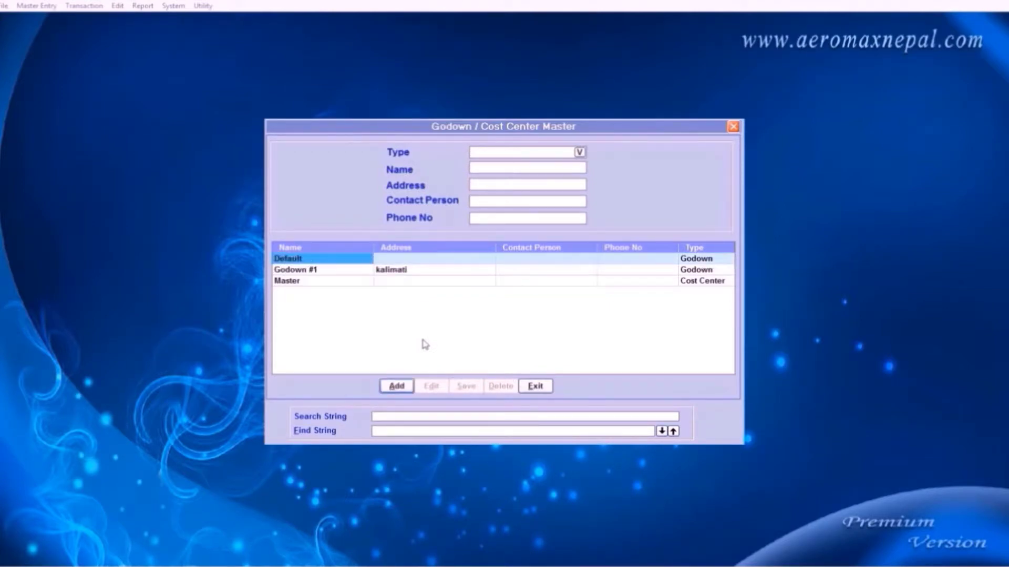
- Add a second godown named Godown #2, leaving its address and contact details blank, and save it
key(Return)
key(Return)
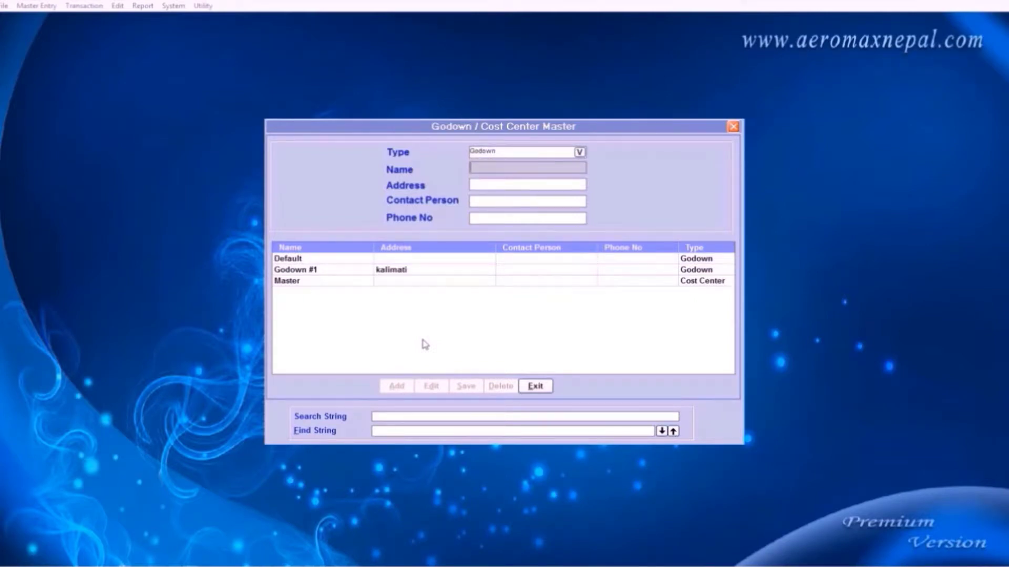
text(Godown #2)
key(Return)
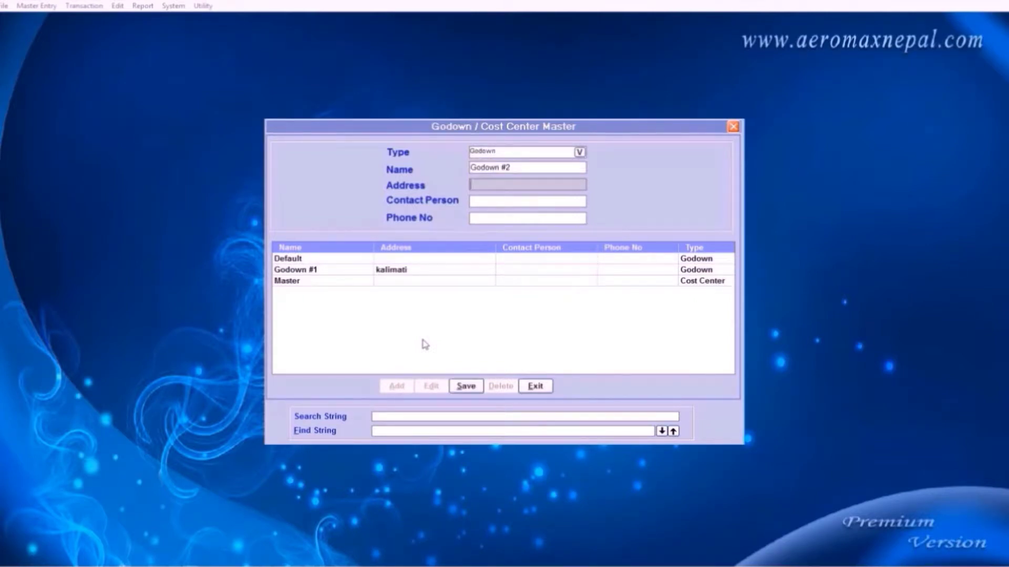
key(Return)
key(Return)
key(Return)
key(Return)
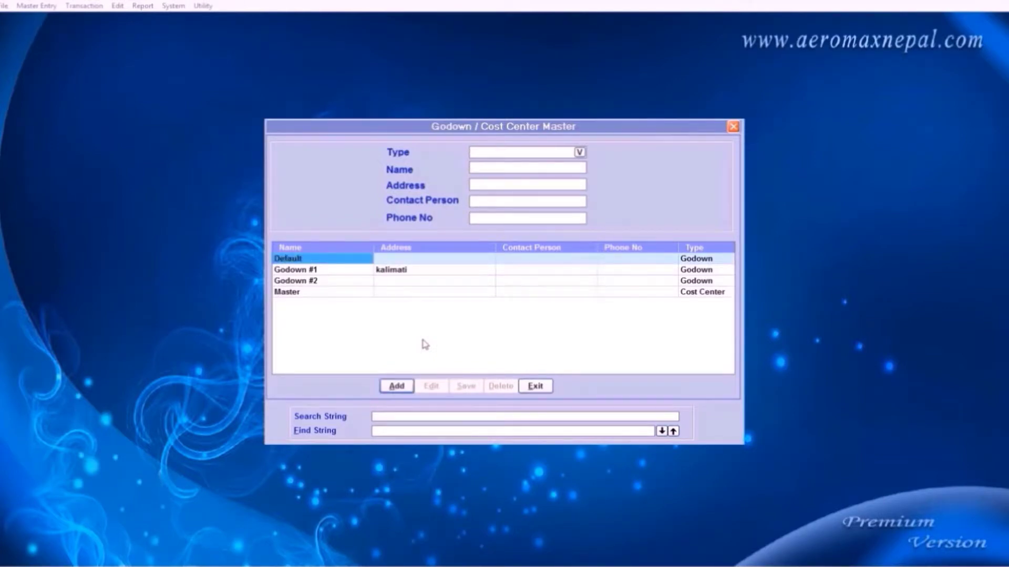
- Edit Godown #2 to set its address to Teku, save it, and close the godown master
click(346, 284)
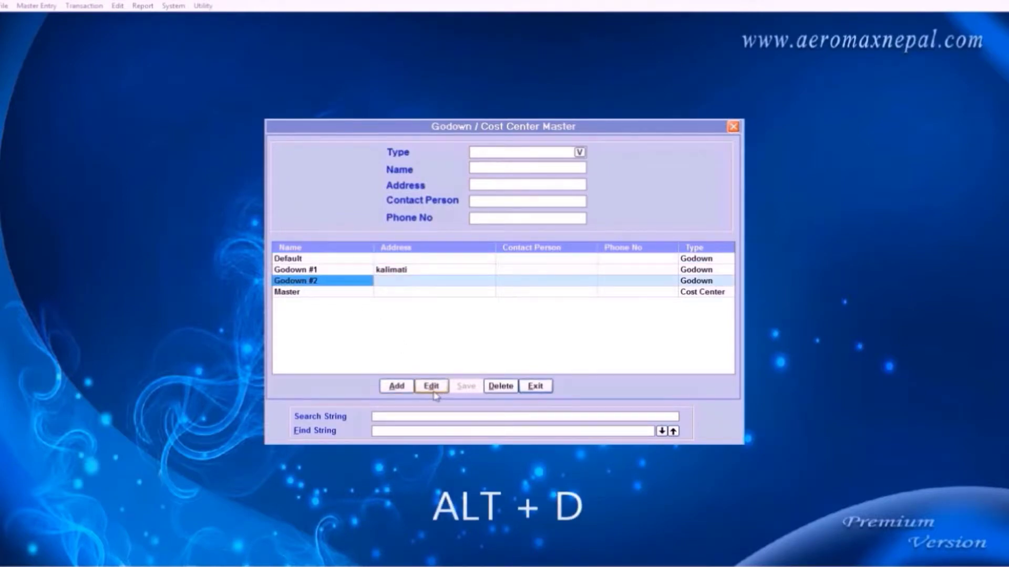
key(alt+d)
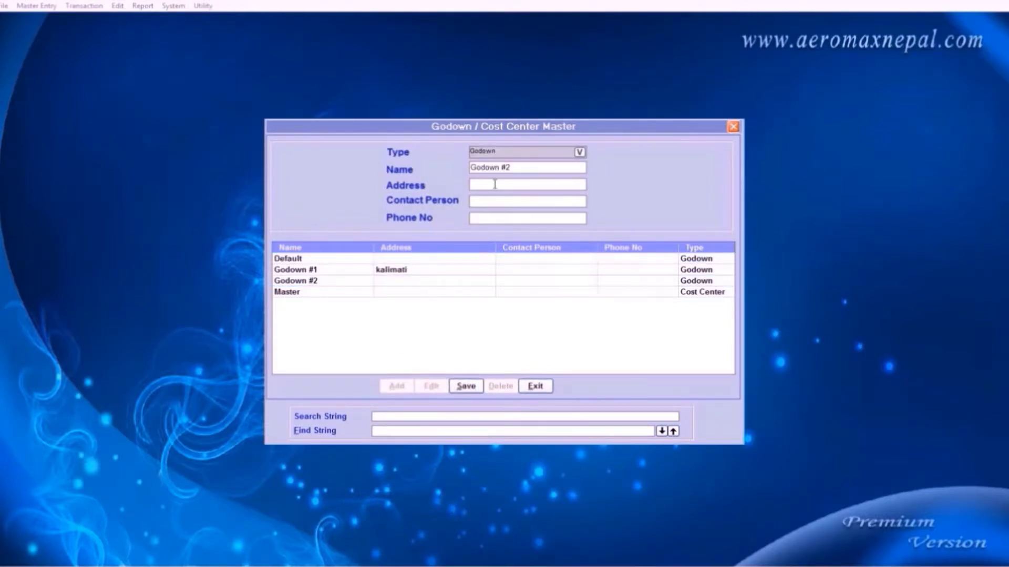
key(Return)
key(Return)
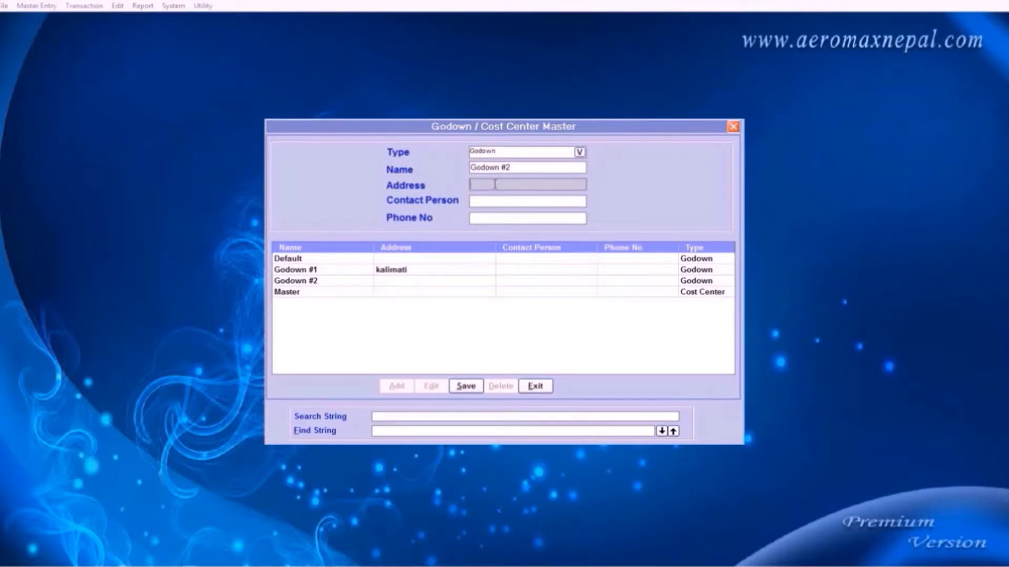
text(Teku)
key(Return)
key(Return)
key(Return)
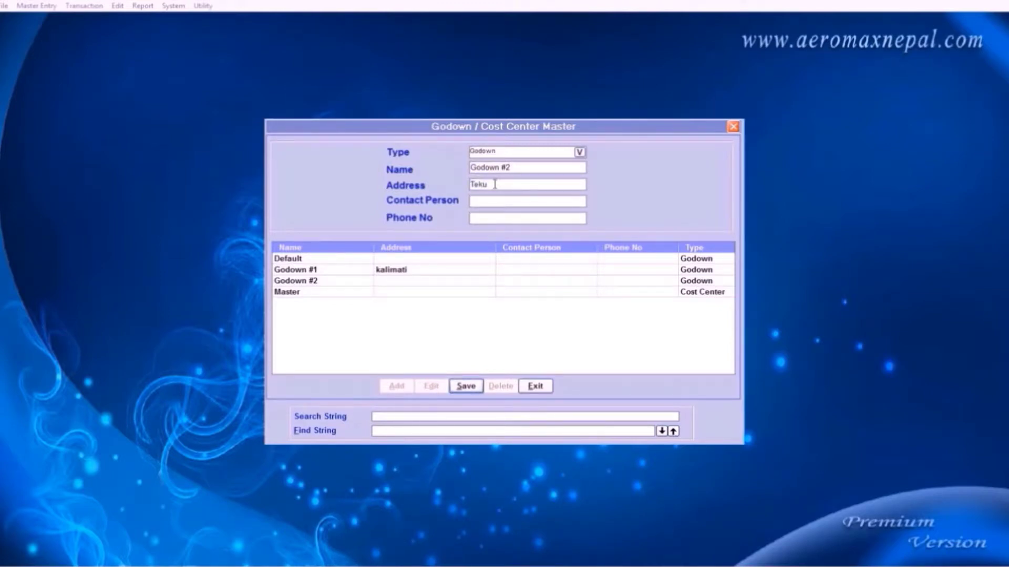
key(Return)
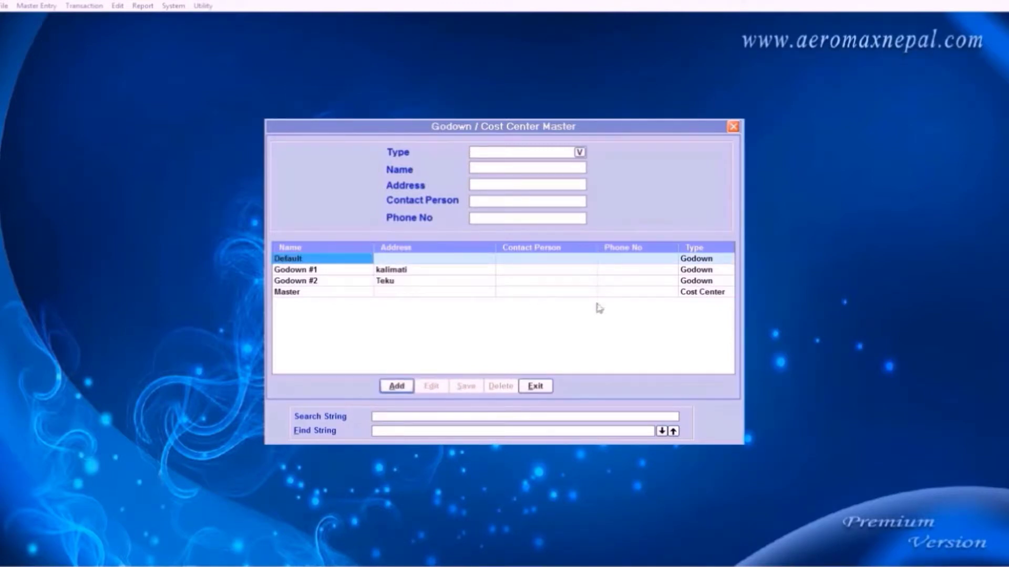
click(535, 386)
- Start a new item named Items with the proposed code, Pcs. as its unit and Inventory Item as its type
click(36, 6)
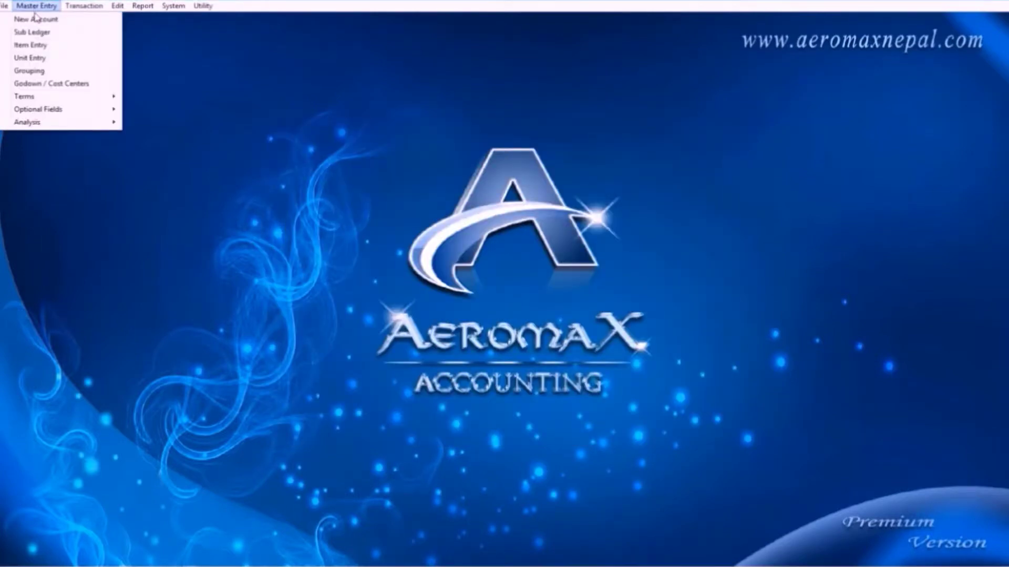
click(31, 45)
text(Ite)
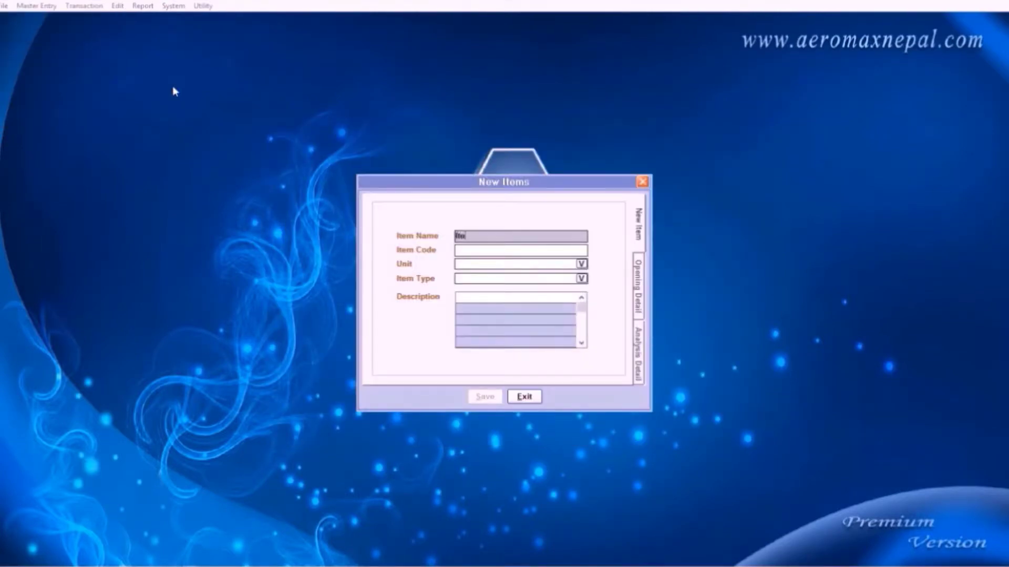
text(ms)
key(Return)
key(Return)
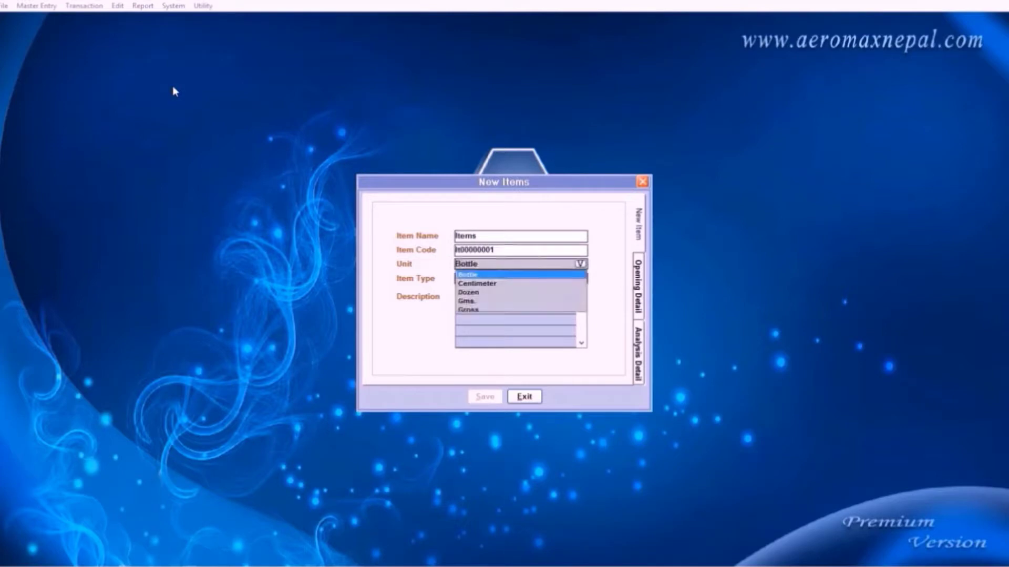
key(p)
key(Return)
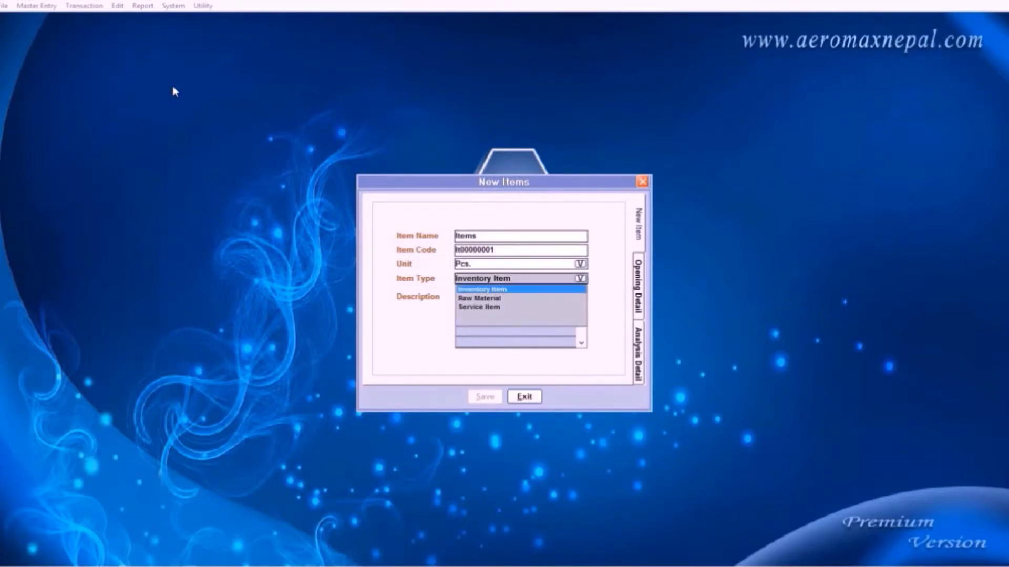
key(Return)
key(Return)
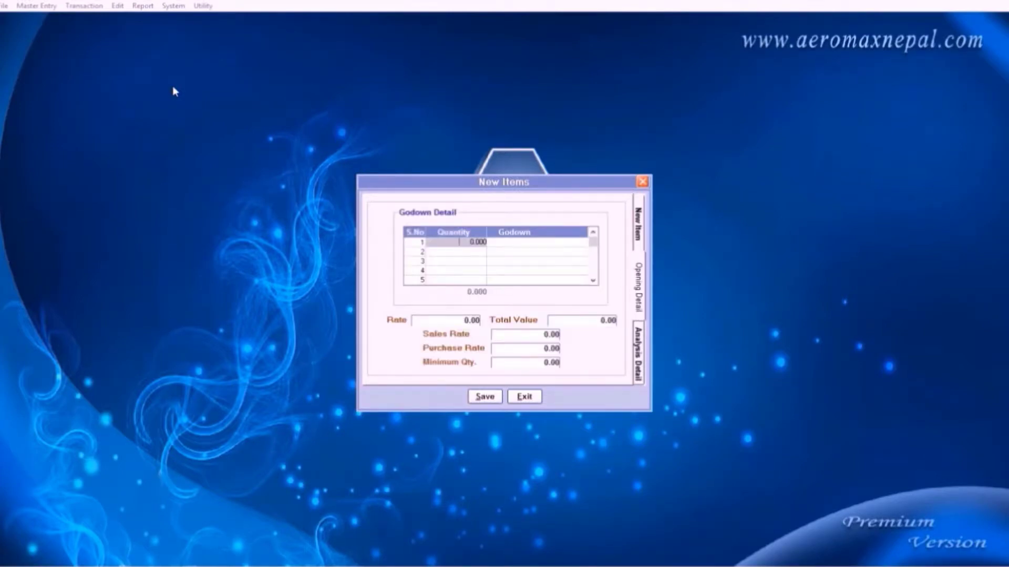
- Enter opening quantities of 10 in Godown #1 and 40 in Godown #2 for the item, and exit without saving
text(10)
key(Return)
key(Down)
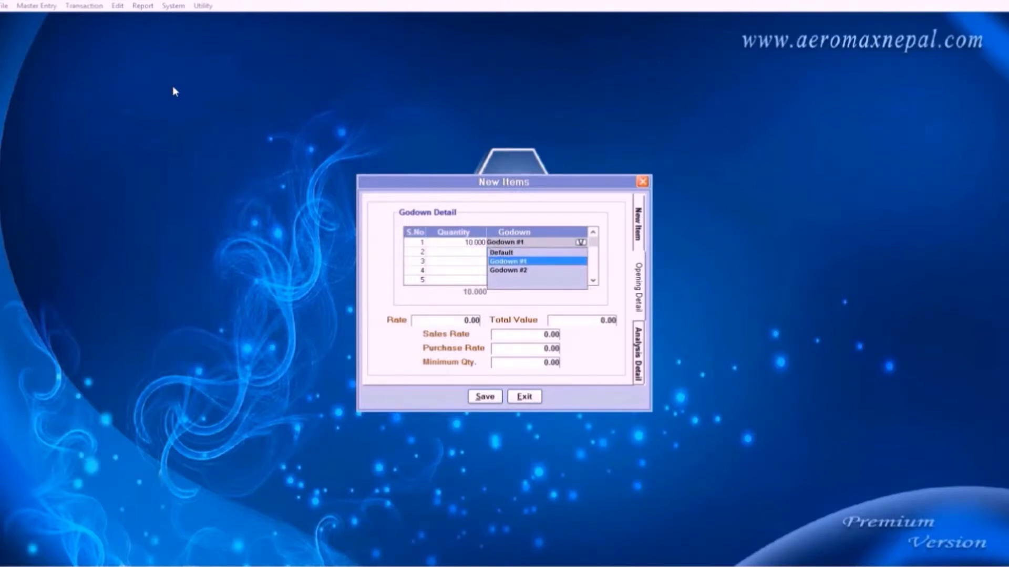
key(Return)
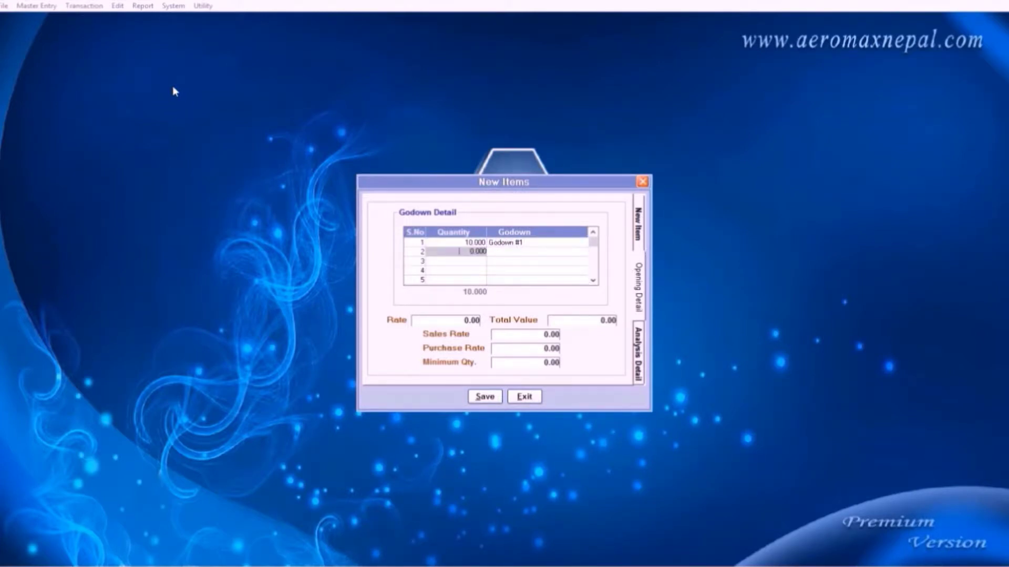
text(40)
key(Return)
key(Down)
key(Down)
key(Return)
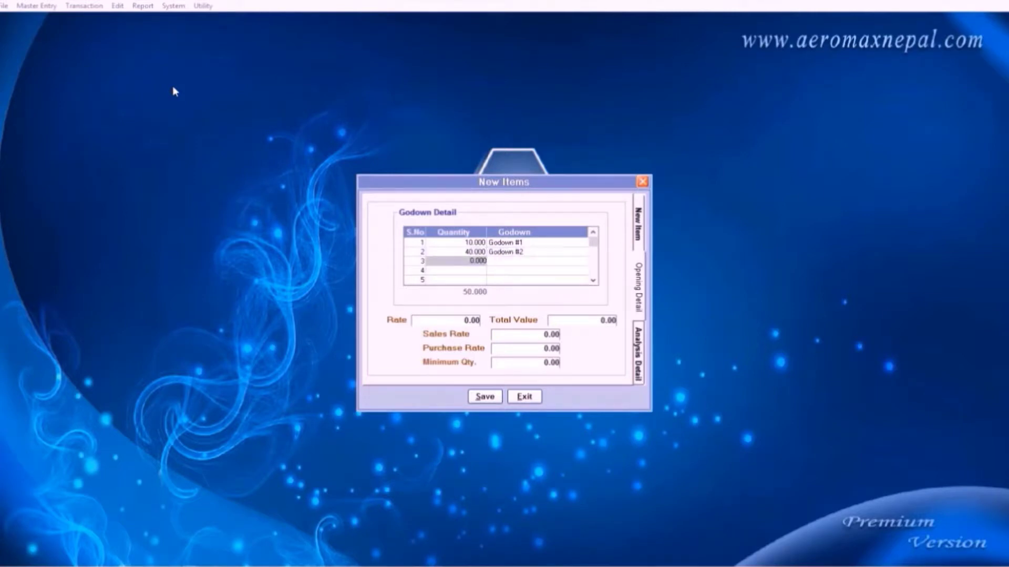
key(Return)
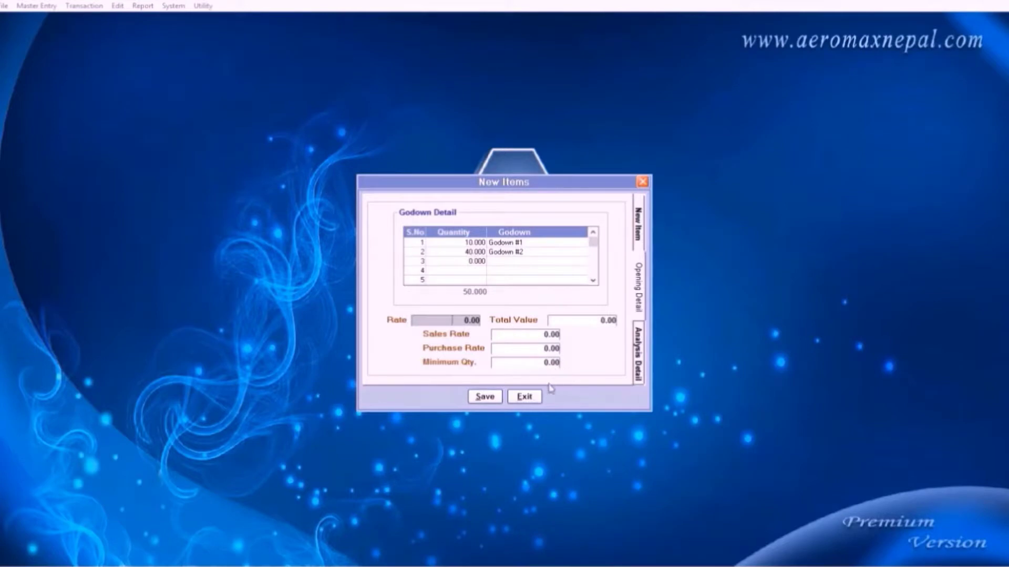
click(539, 399)
click(38, 6)
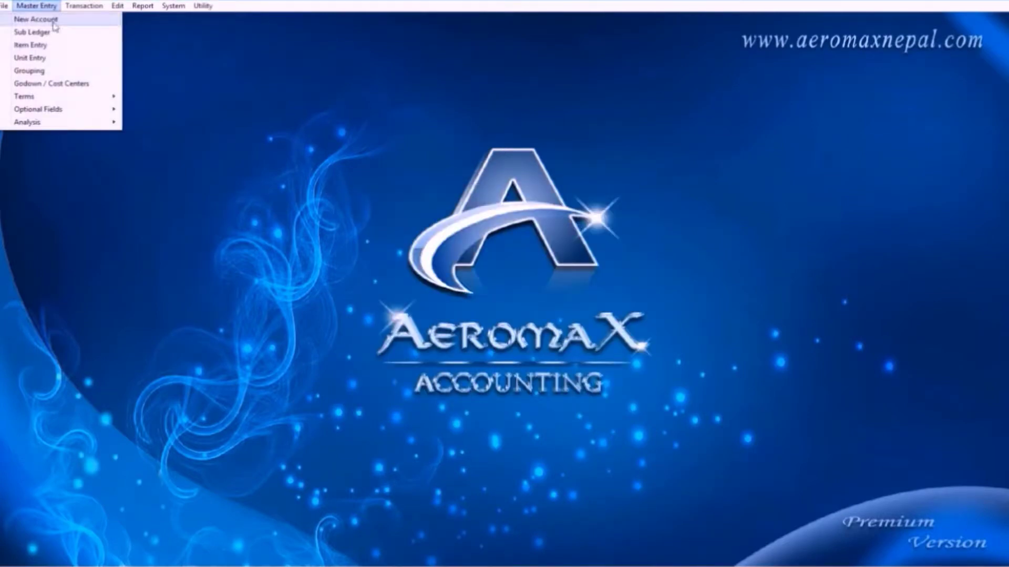
mouse_move(56, 97)
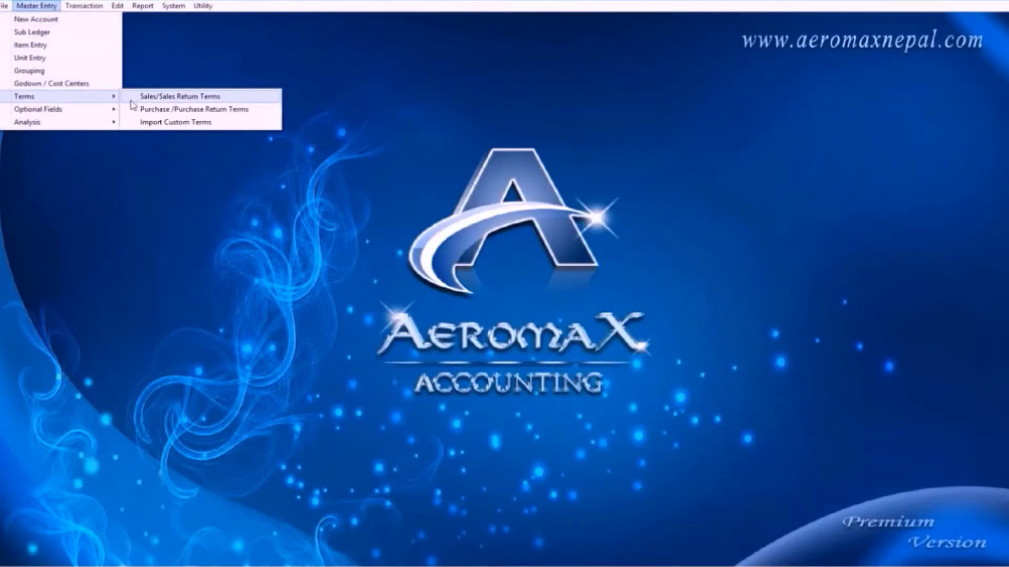
click(133, 99)
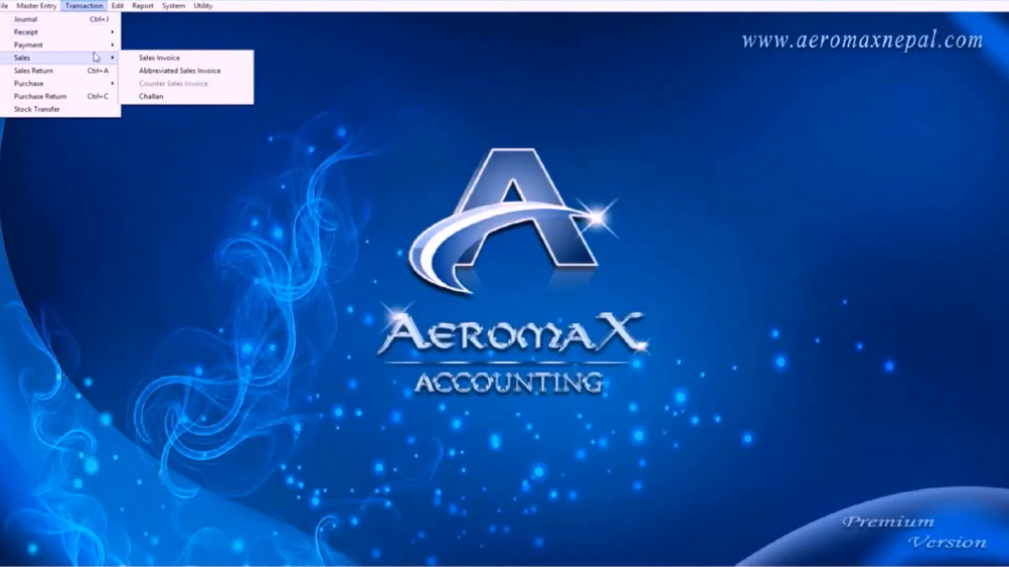
- Open a credit sales invoice for the Bank account, try to add an item line from the item list, and exit without saving
click(141, 58)
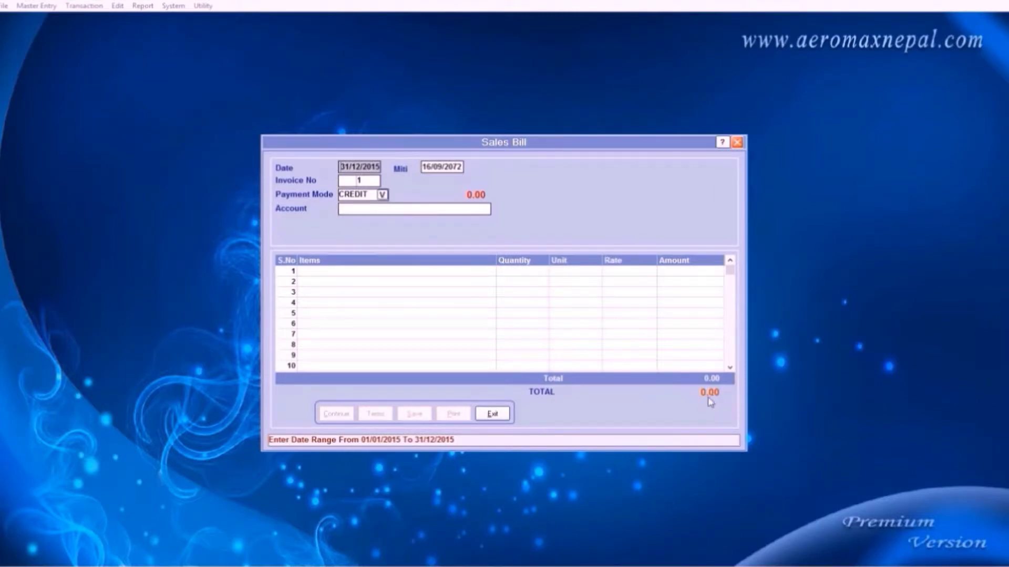
key(Return)
key(Return)
key(Return)
key(Return)
key(Return)
key(Return)
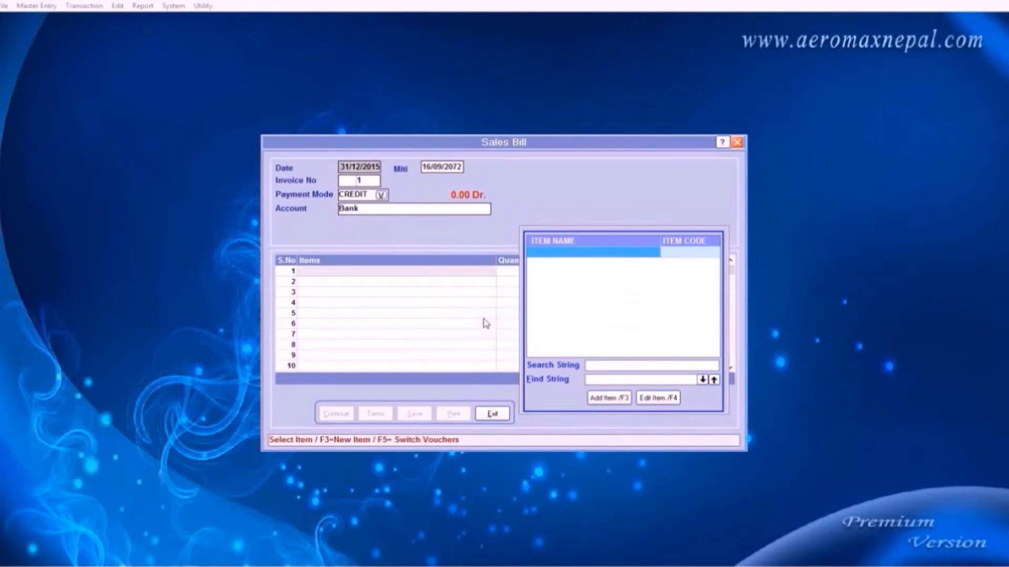
key(Return)
key(Return)
key(Return)
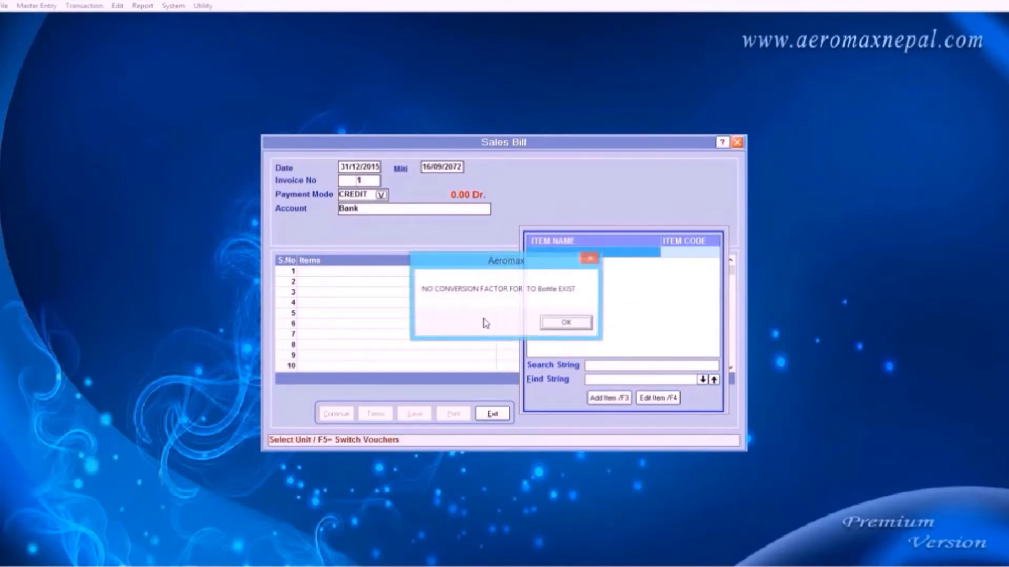
key(Return)
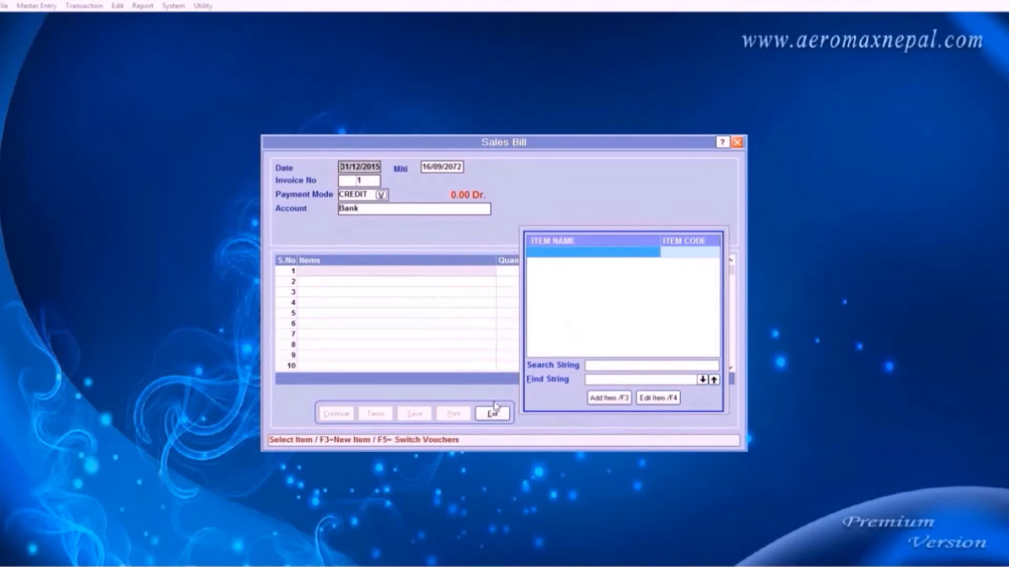
click(494, 413)
- Create a new item named Keyboard in Pcs., with an opening quantity of 10 in the Default godown and a rate of 800
click(27, 4)
click(31, 52)
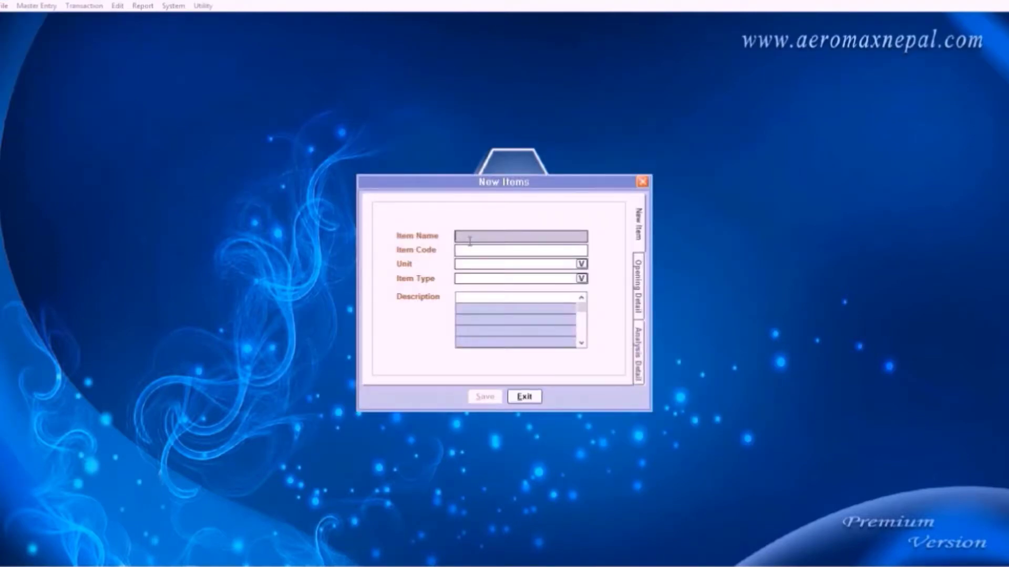
text(Keyboard)
key(Return)
key(Return)
key(Return)
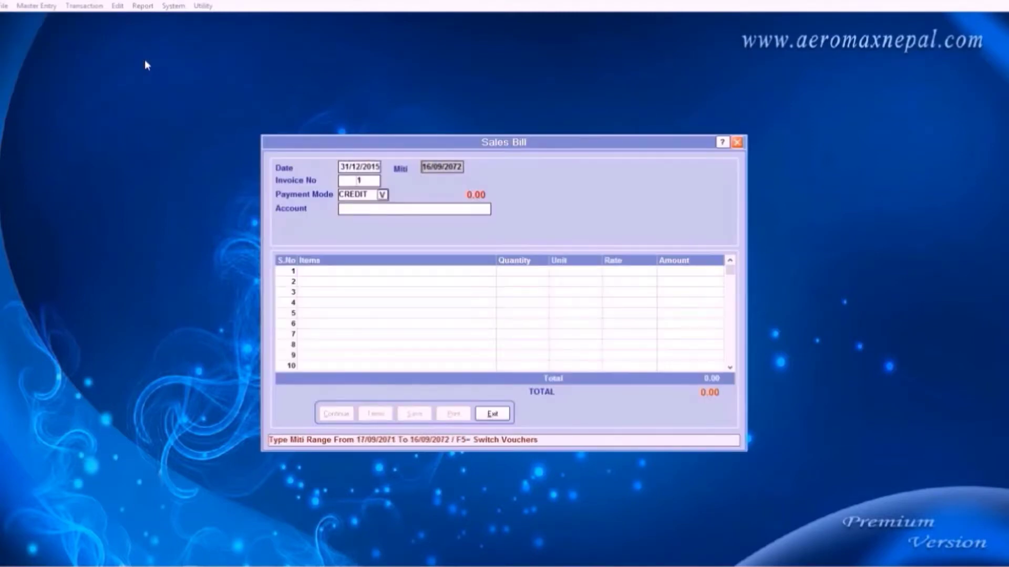
- Fill in a cash sales invoice for the Cash account with 10 Pcs. of Keyboard at a rate of 800
key(Up)
key(Return)
key(Return)
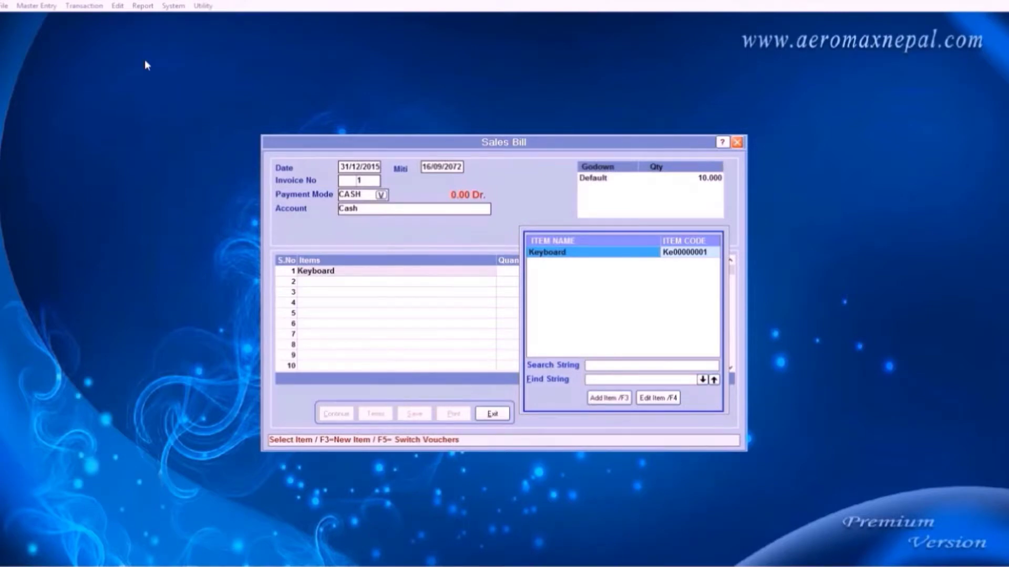
key(Return)
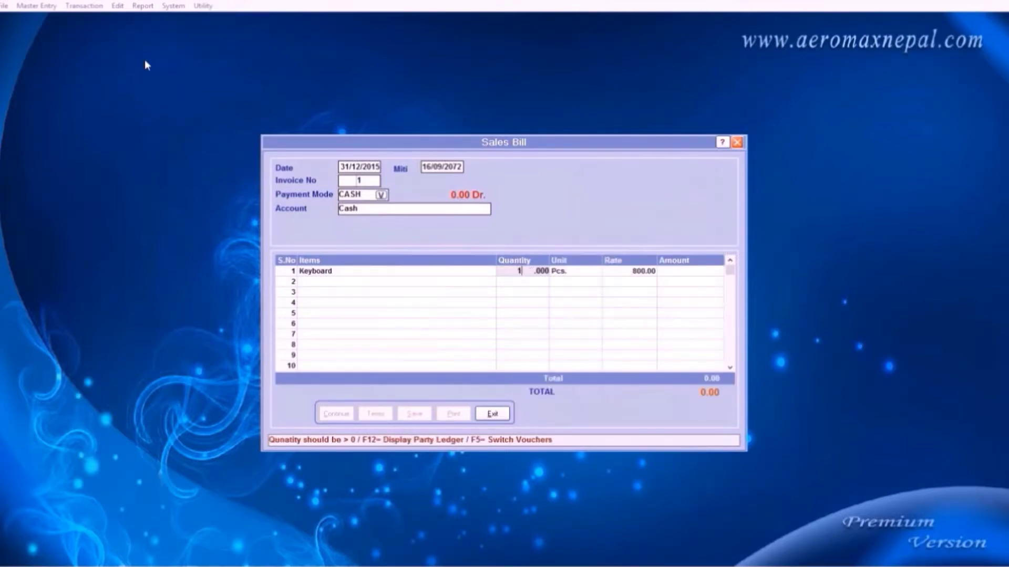
key(Return)
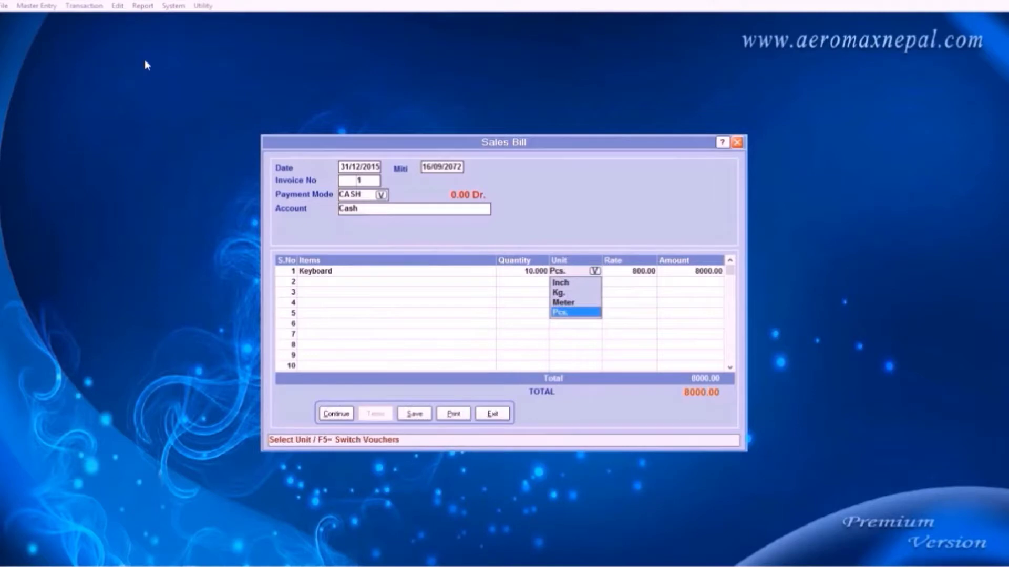
key(Return)
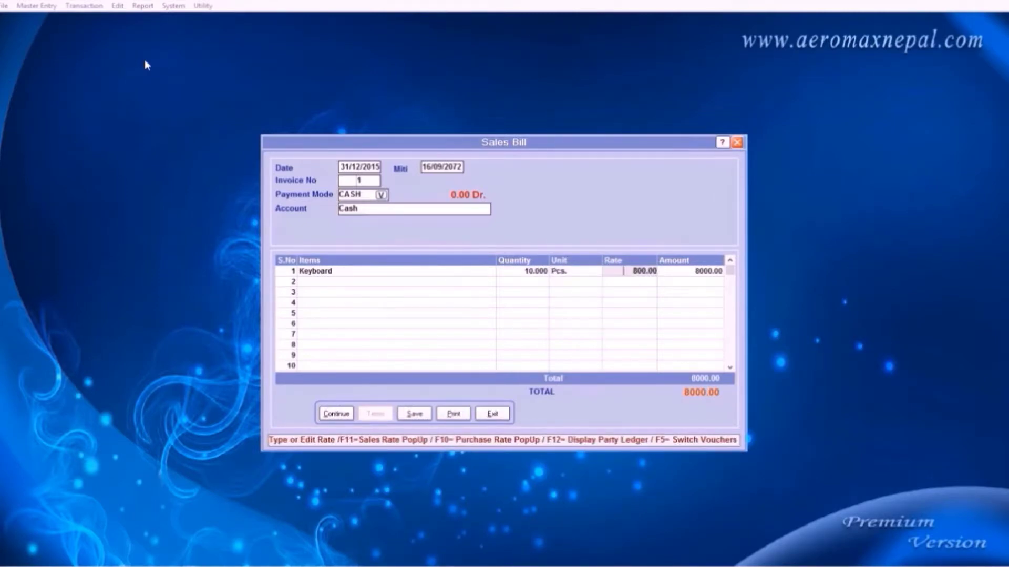
key(Return)
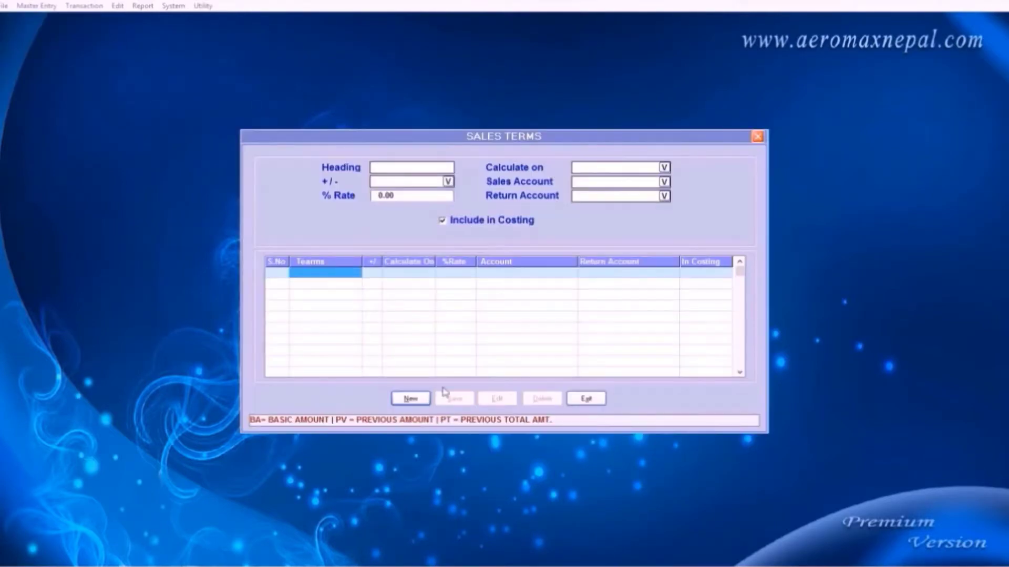
- Start a new sales term named Discount that deducts 5% calculated on BA, the basic amount
key(alt+n)
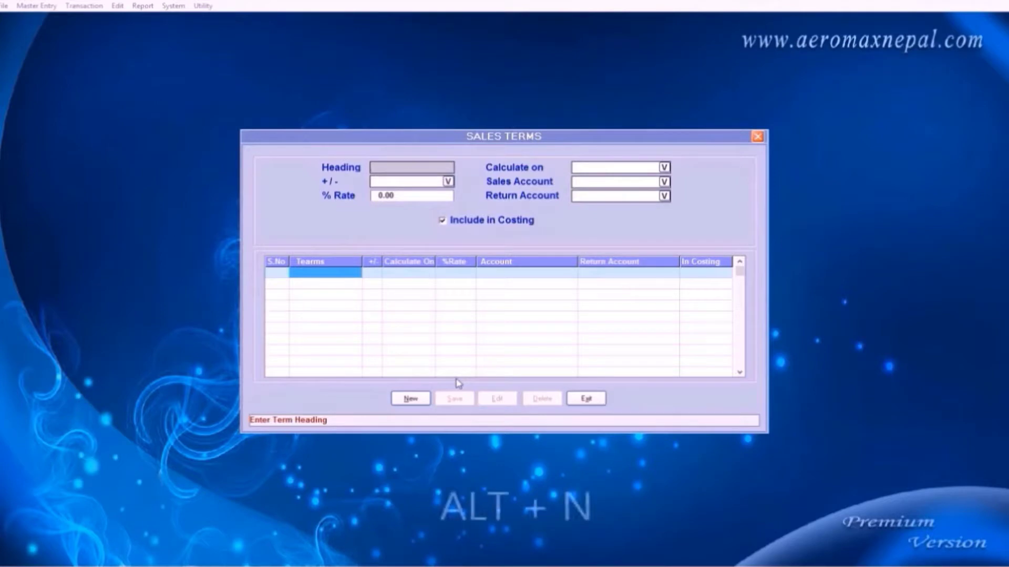
text(Discount)
key(Return)
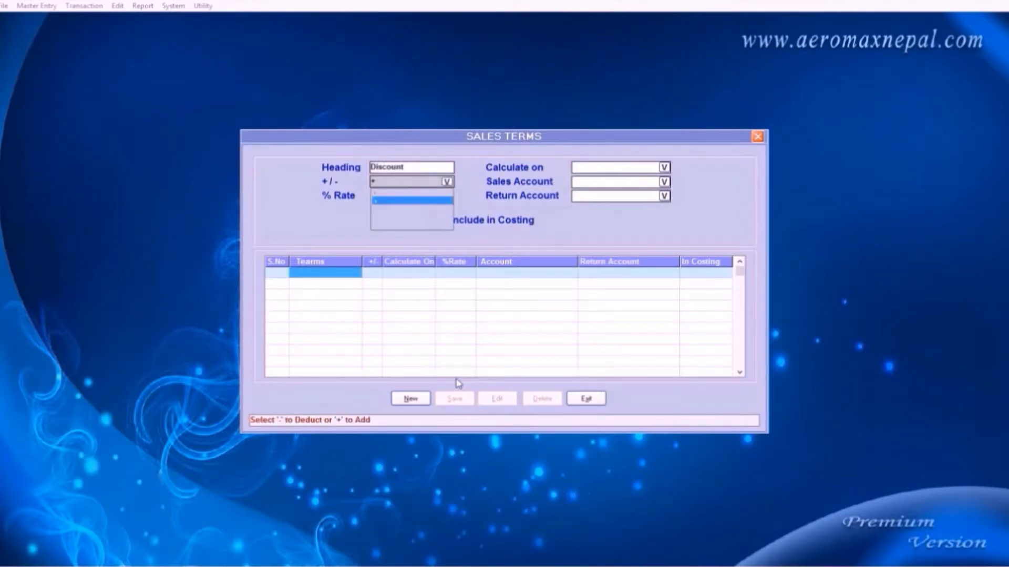
key(Down)
key(Return)
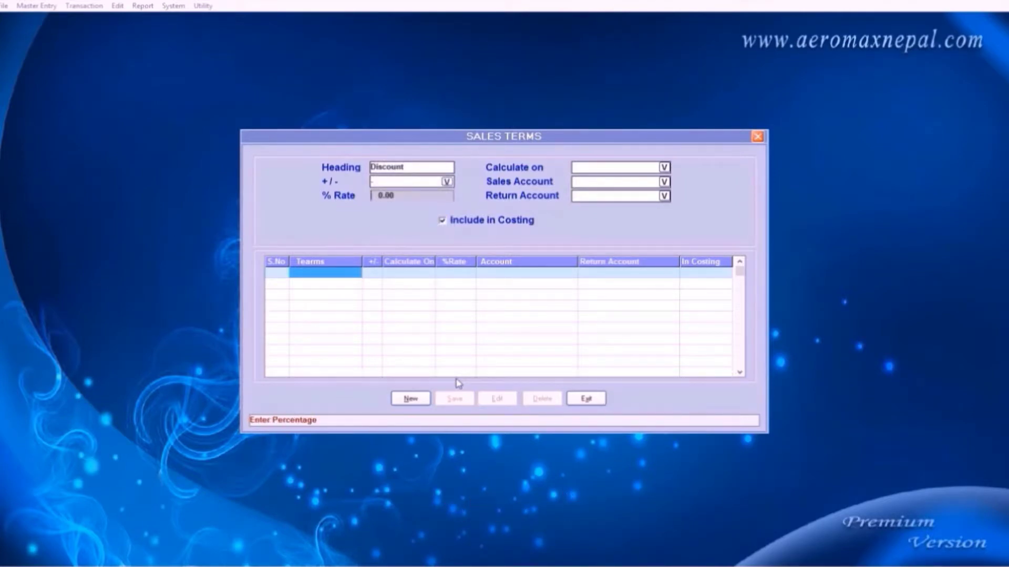
text(10)
key(BackSpace)
key(Return)
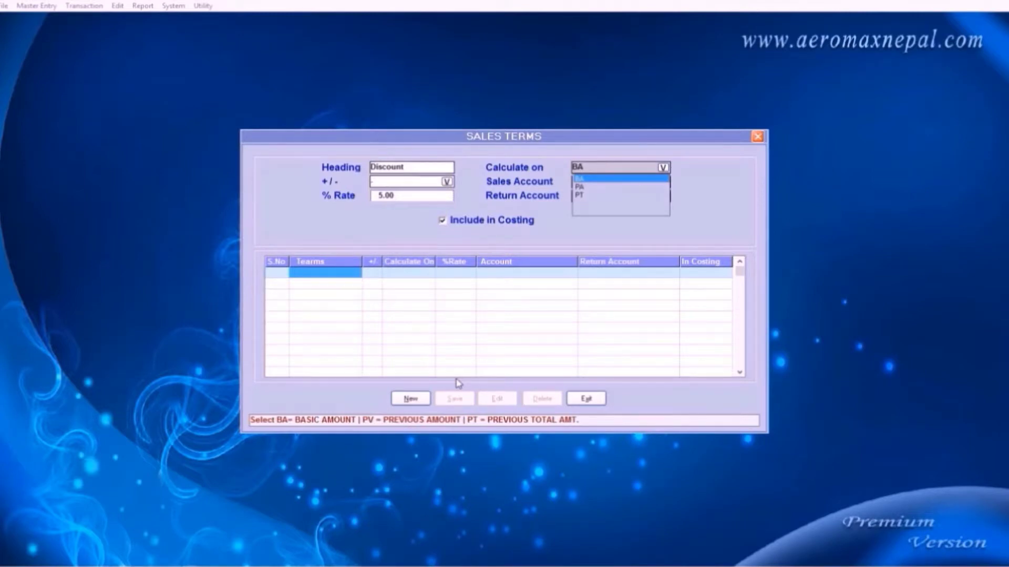
key(Return)
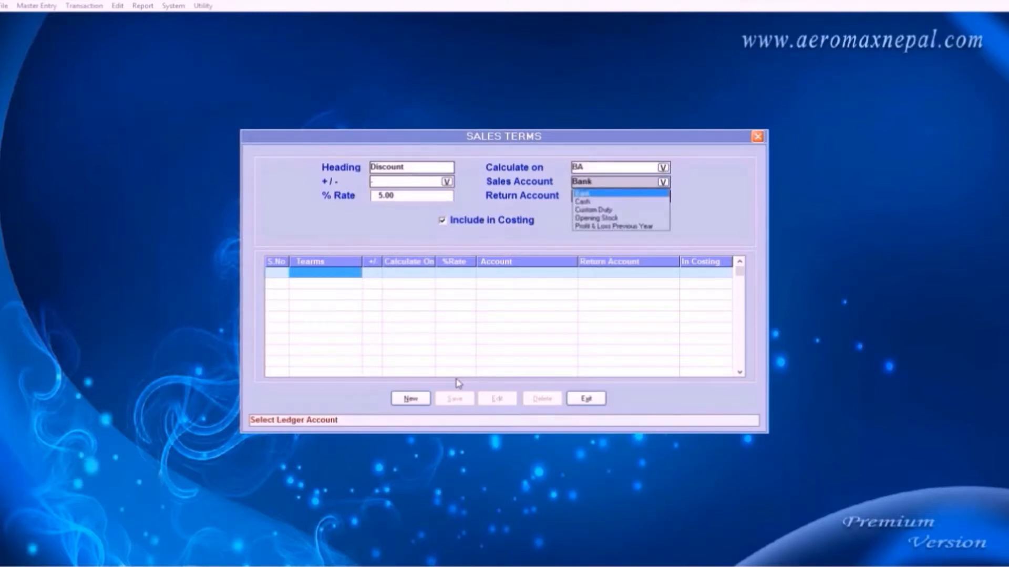
- Assign Custom Duty as the Discount term's sales account and Bank as its return account, exclude it from costing, and save it
key(Down)
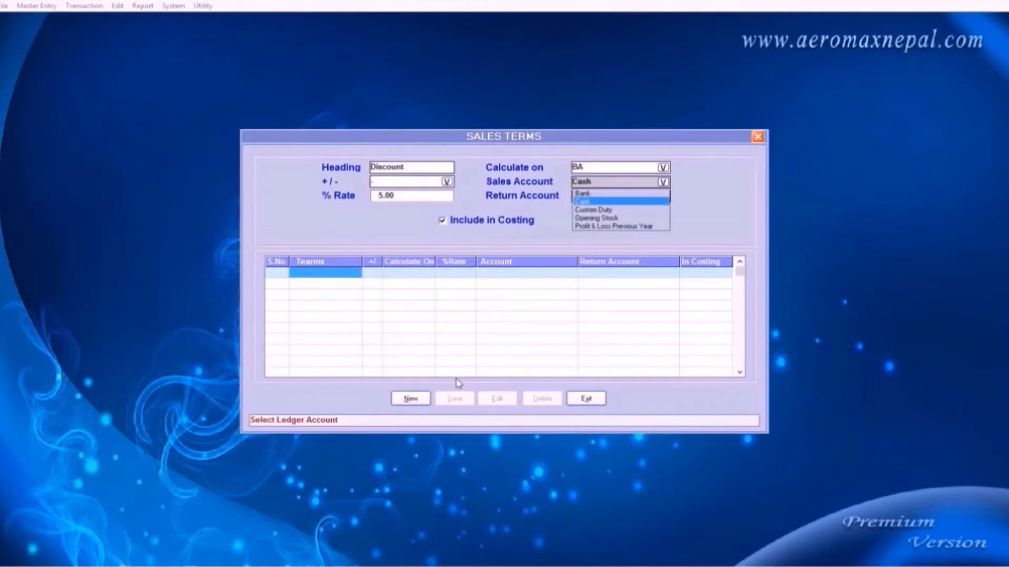
key(Up)
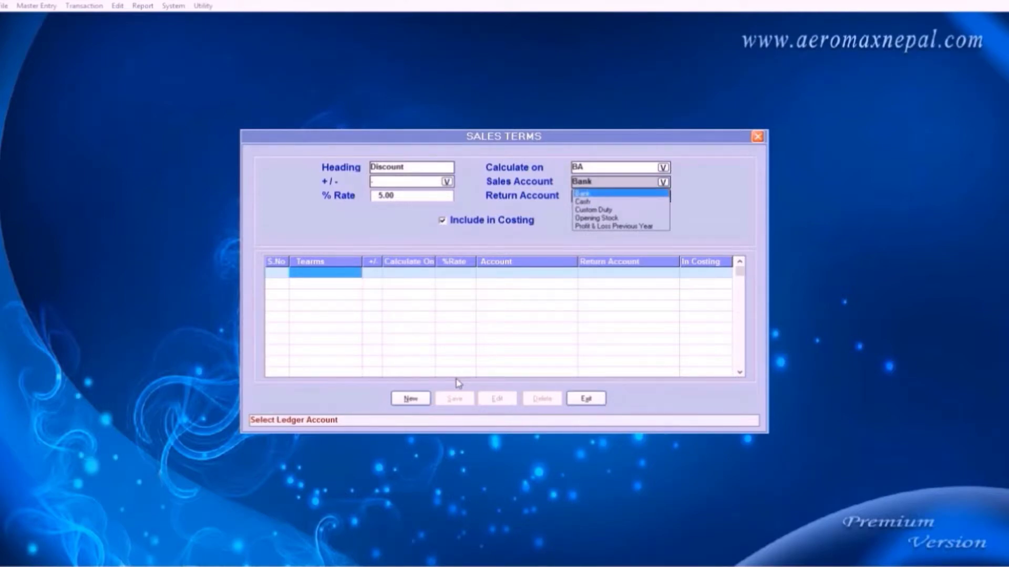
key(Down)
key(Down)
key(Return)
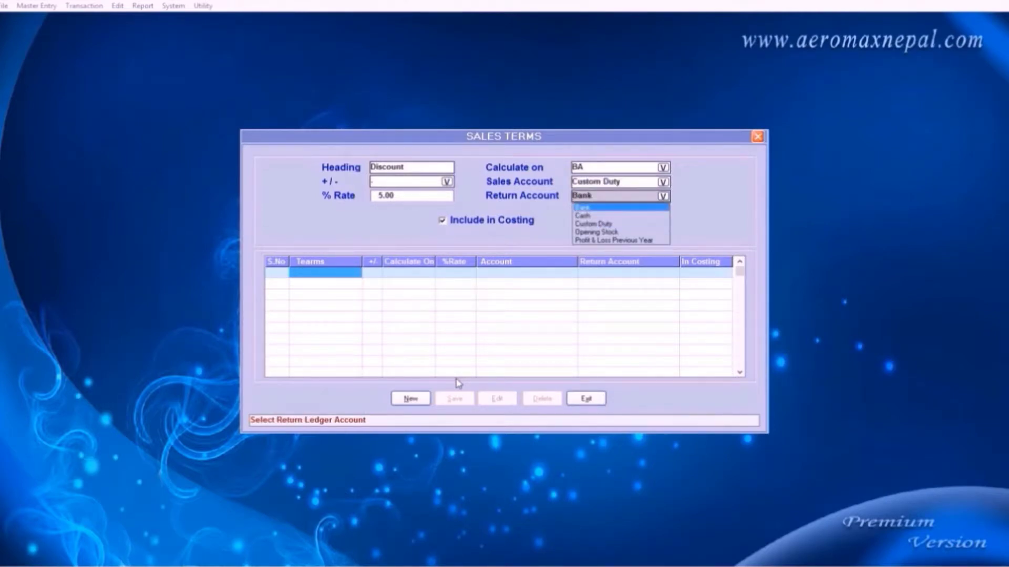
key(Return)
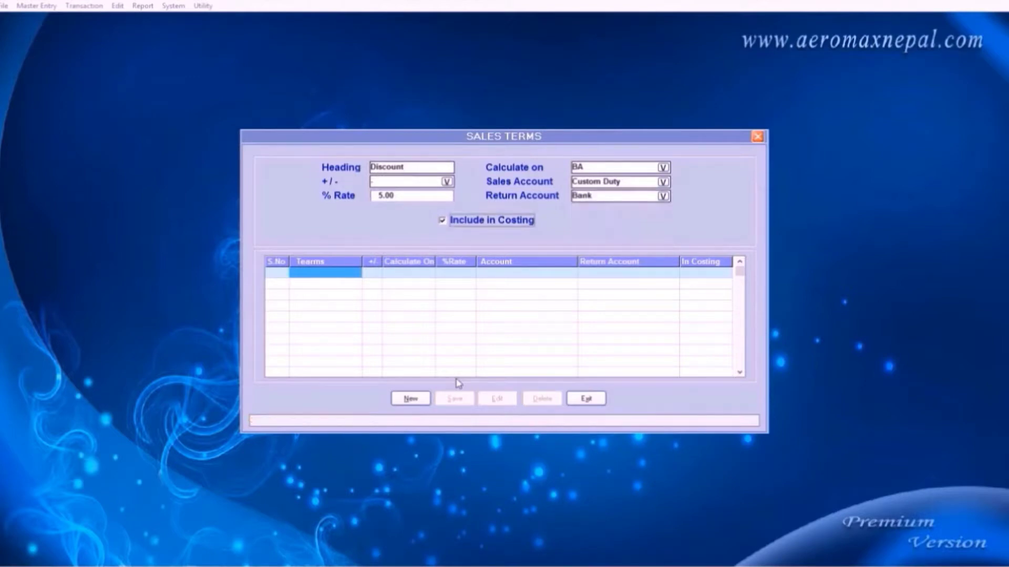
key(Return)
key(Return)
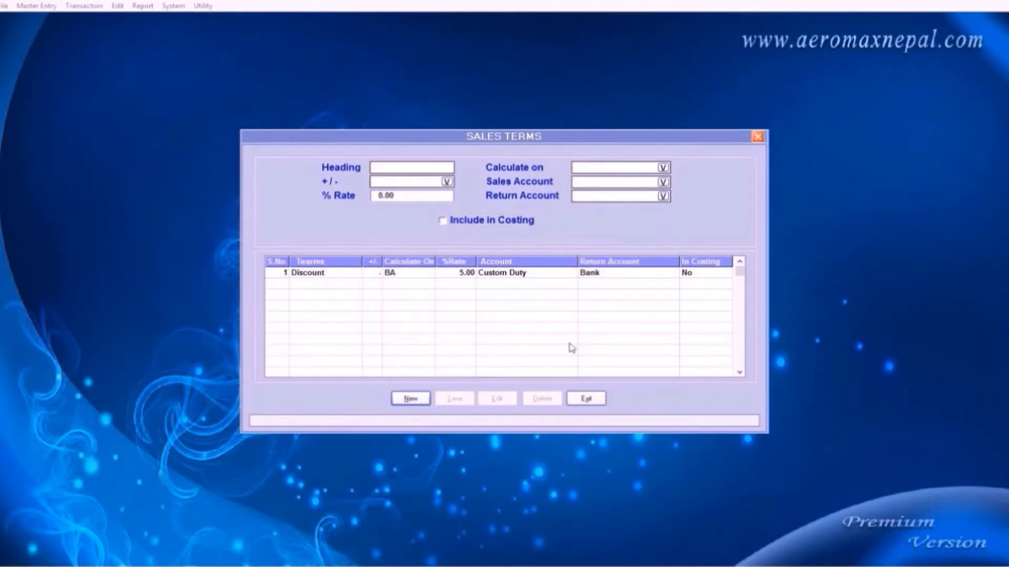
- Exit the sales terms and start a new sales invoice with CASH as the payment mode and Cash as the account
click(586, 399)
click(84, 6)
mouse_move(105, 58)
click(147, 58)
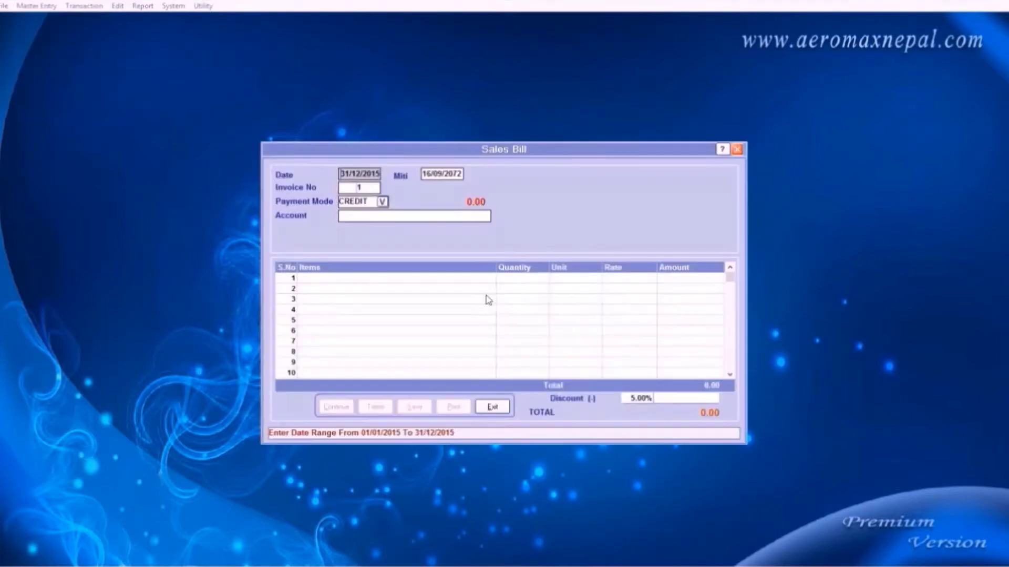
key(Return)
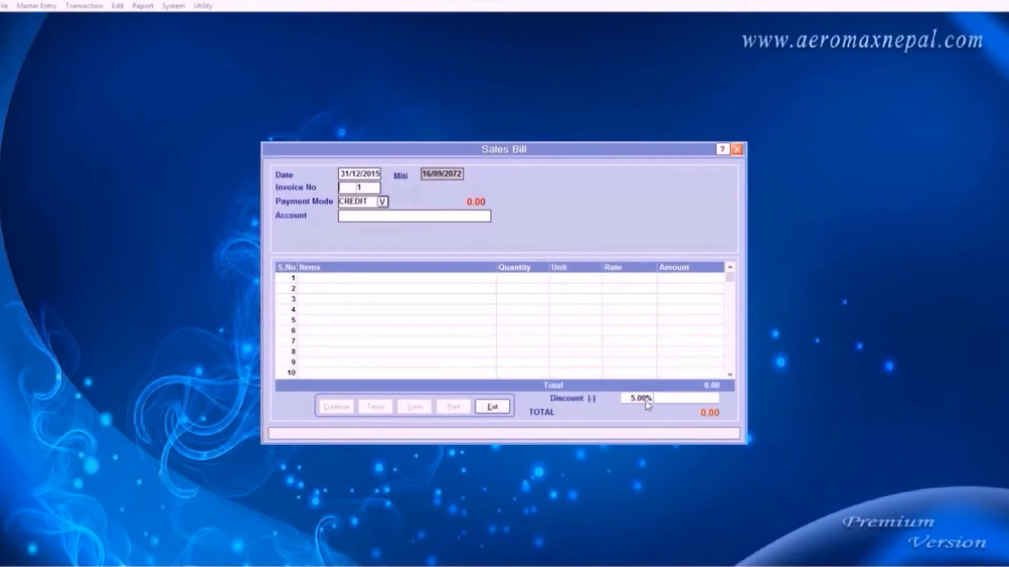
key(Return)
key(Up)
key(Return)
key(Return)
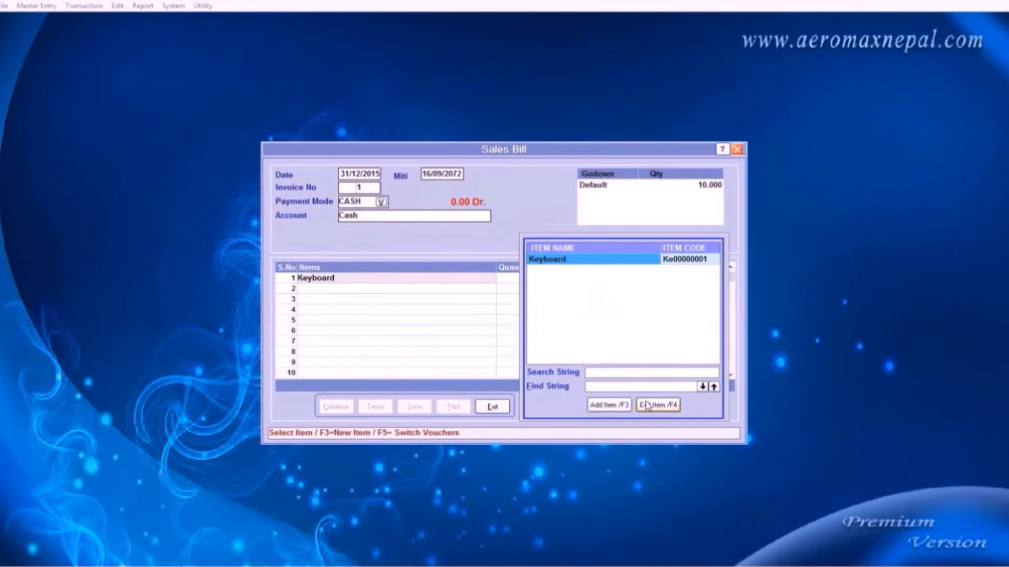
- Add Keyboard to the invoice with a quantity of 10 Pcs. at a rate of 800, and finish the item lines
key(Return)
text(10)
key(Return)
key(Return)
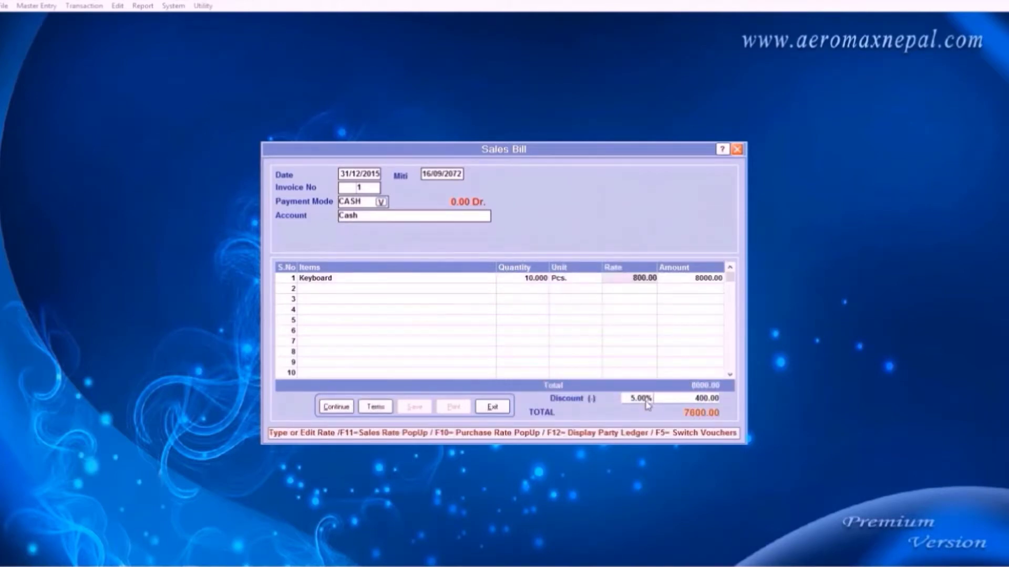
key(Return)
key(Return)
key(Tab)
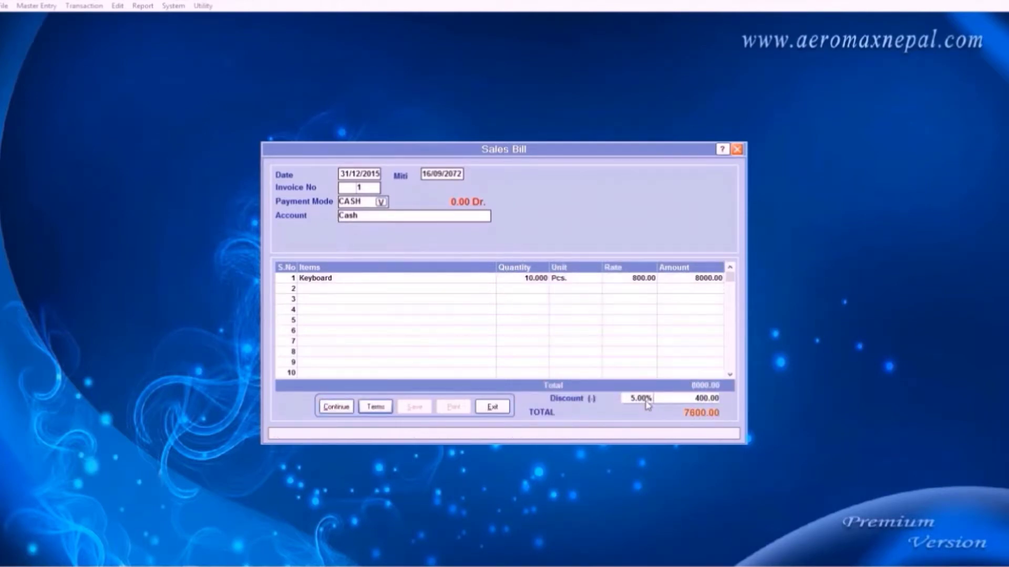
- Change the invoice's discount rate to 15%, and close the invoice without saving
click(646, 399)
key(Return)
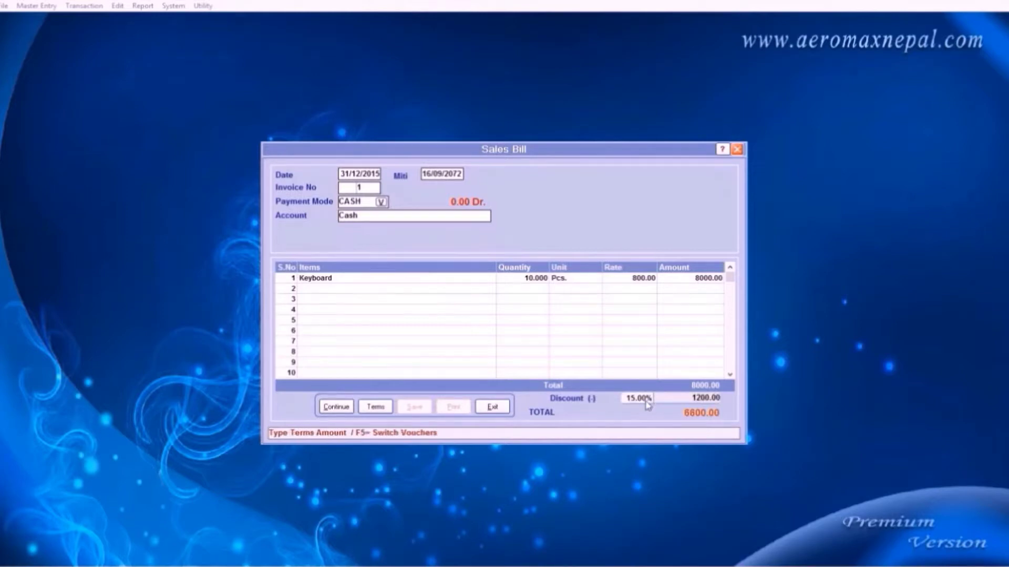
key(Return)
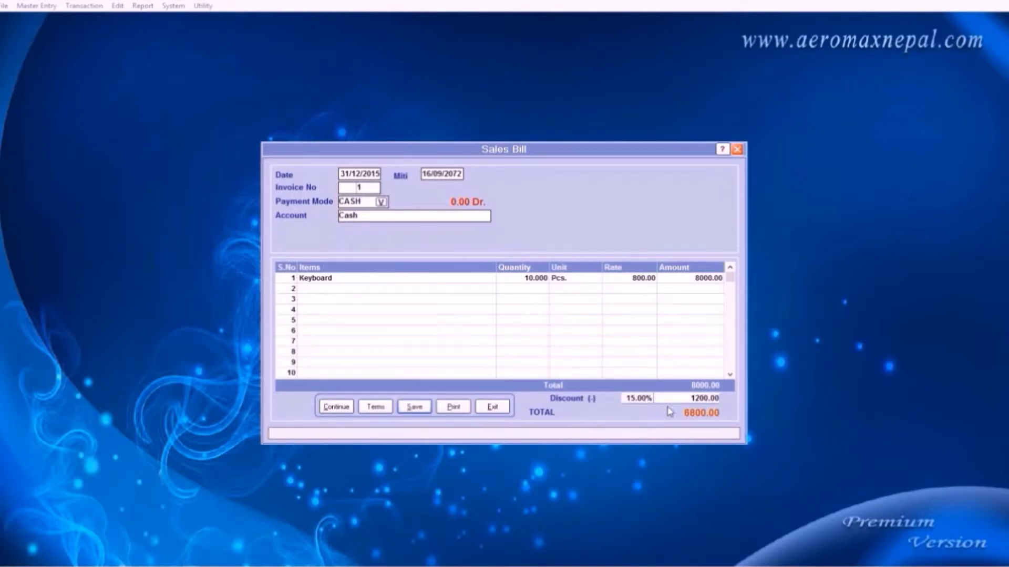
click(737, 150)
- Start another sales term named Vat that adds 13% calculated on PT, the previous total amount
click(32, 5)
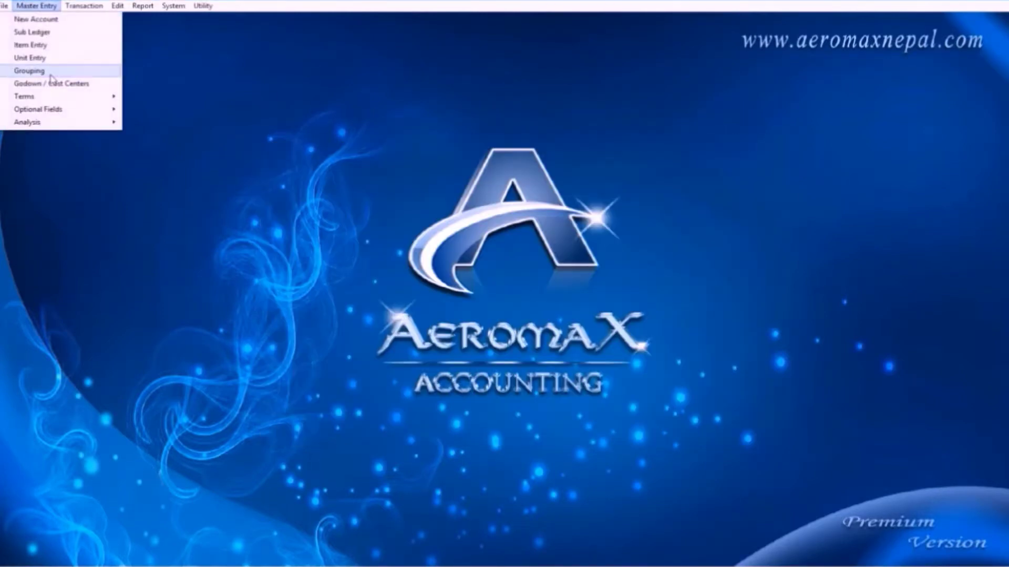
mouse_move(57, 97)
click(173, 94)
key(alt+n)
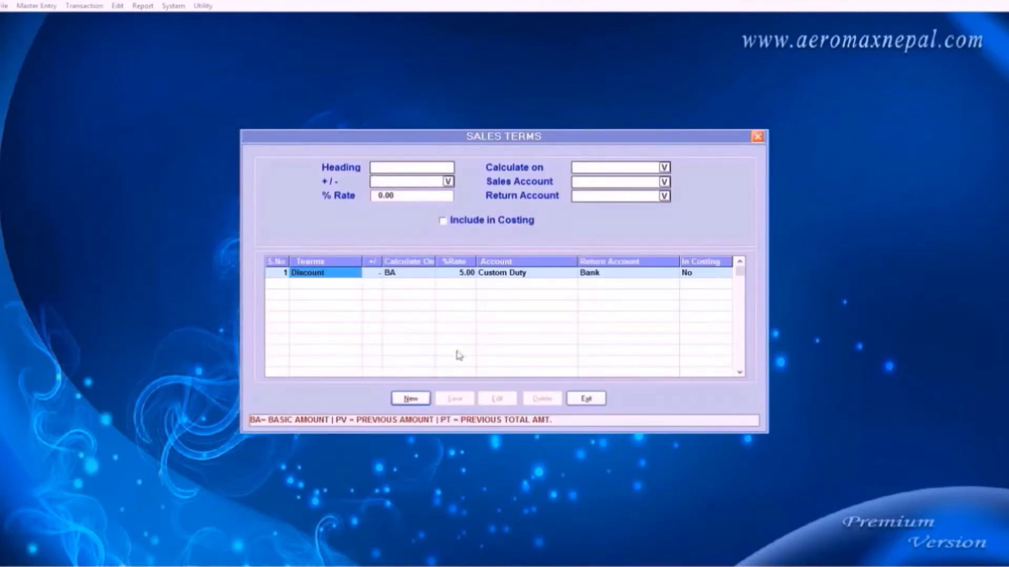
text(Vat)
key(Return)
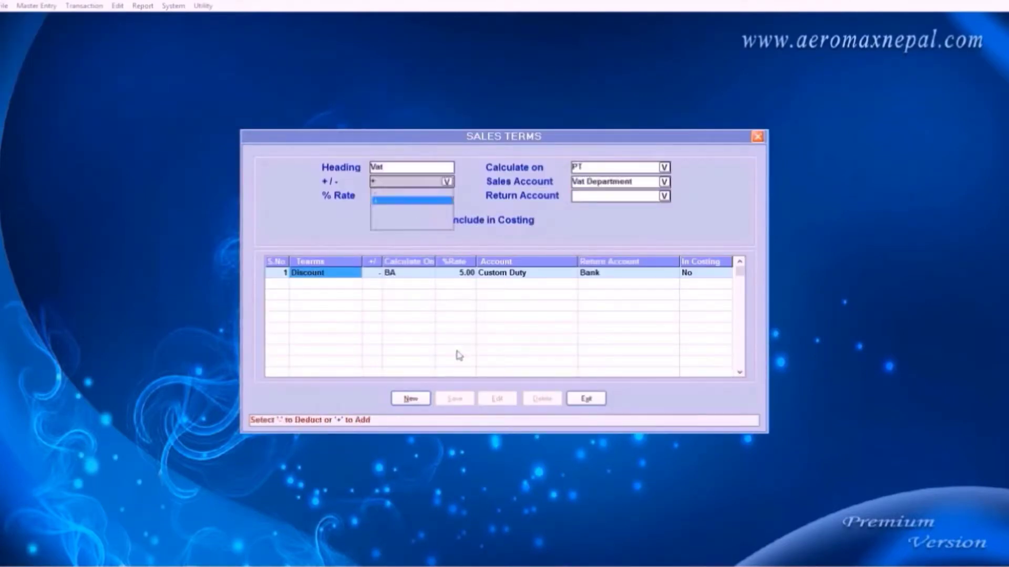
key(Return)
text(13 .00)
key(Return)
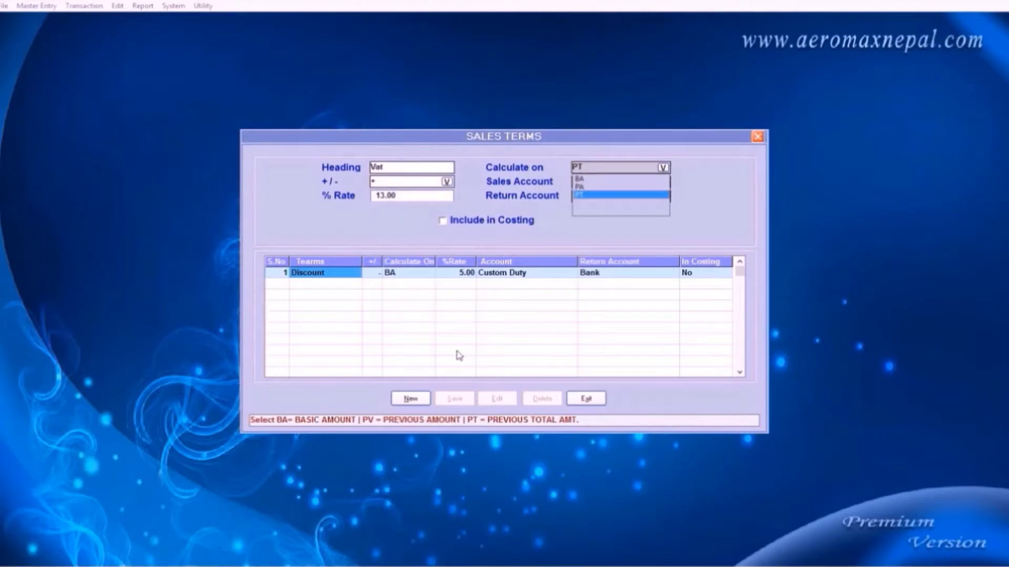
key(Return)
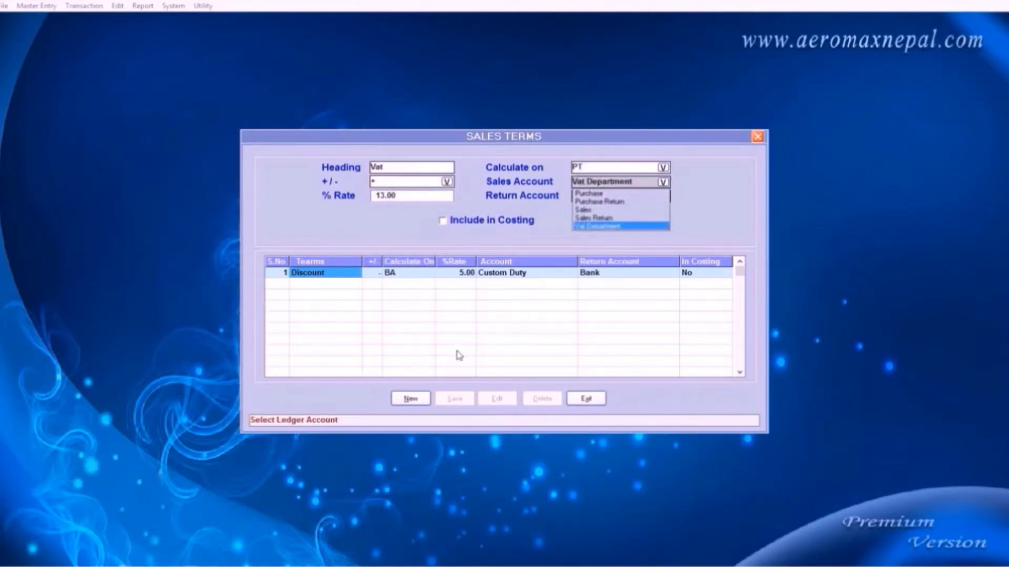
- Assign Vat Department as the Vat term's sales account and Bank as its return account, save it, and exit the sales terms
key(Return)
key(Return)
key(Return)
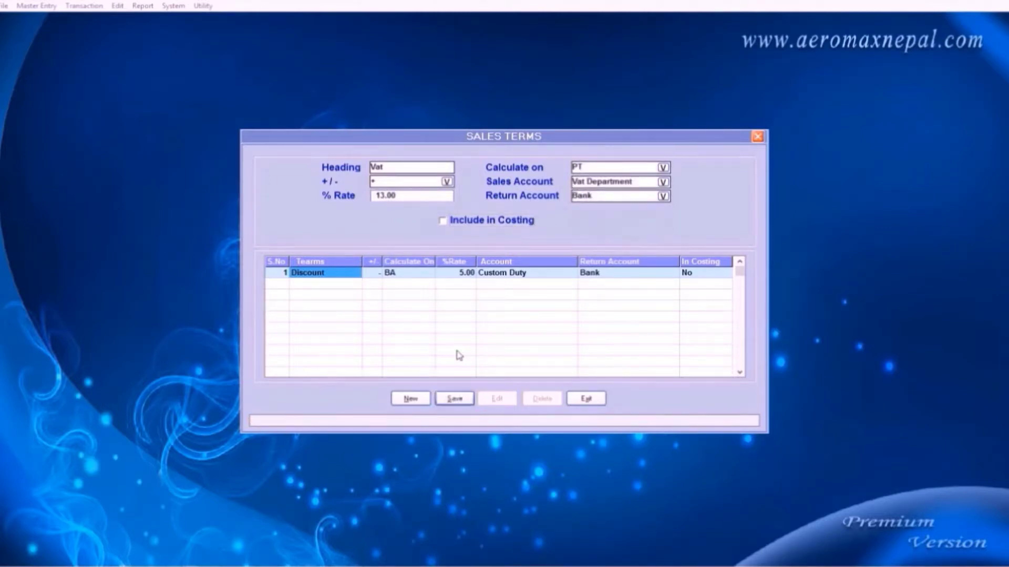
key(Return)
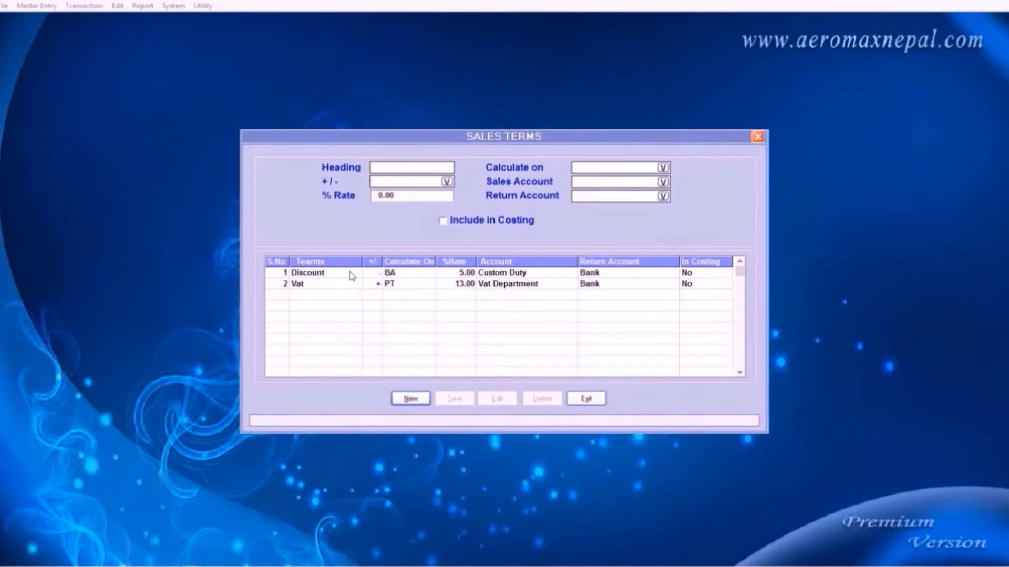
click(592, 402)
- Open a new sales invoice to check how the Discount and Vat terms appear on it
click(84, 5)
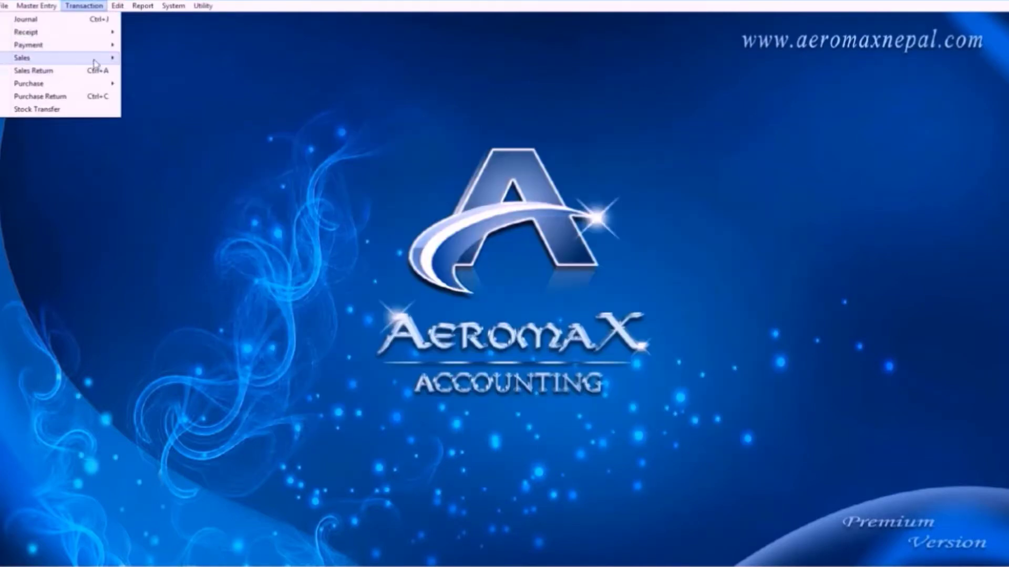
mouse_move(94, 58)
click(134, 60)
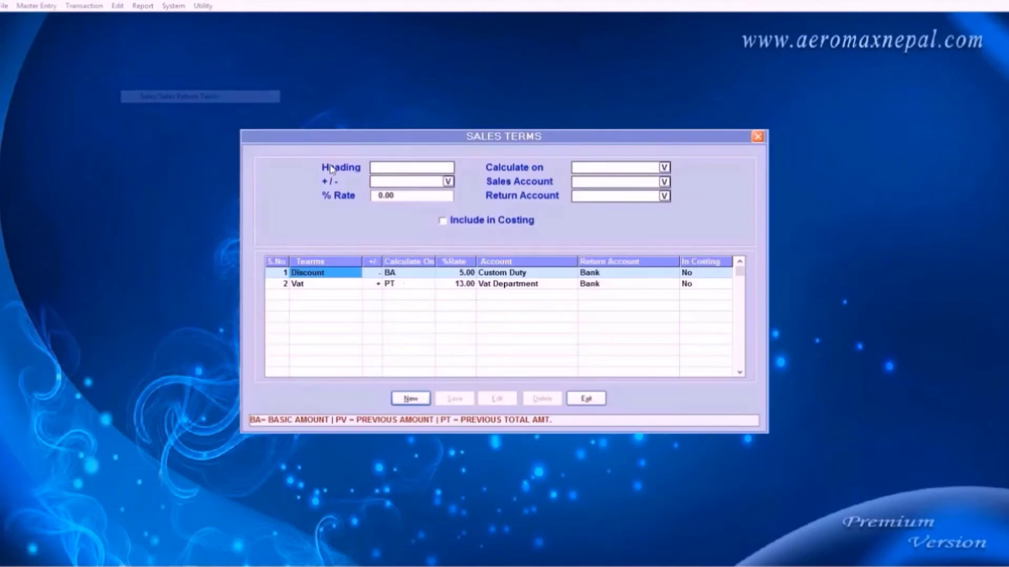
- Delete the Vat term from the sales terms
click(403, 283)
key(Delete)
click(515, 322)
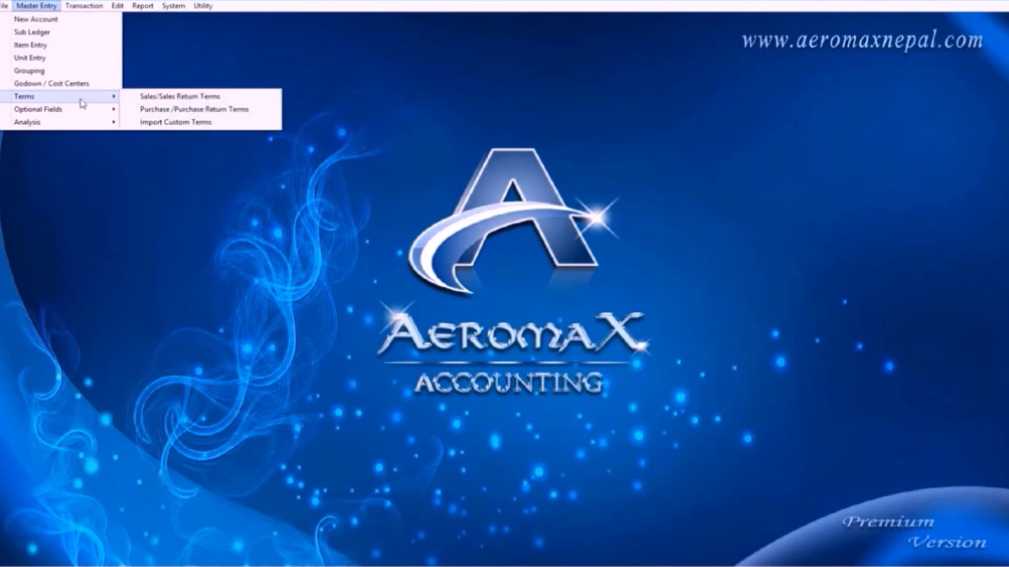
- View the purchase and purchase return terms, exit them, and open a purchase transaction
click(142, 109)
click(586, 399)
click(84, 6)
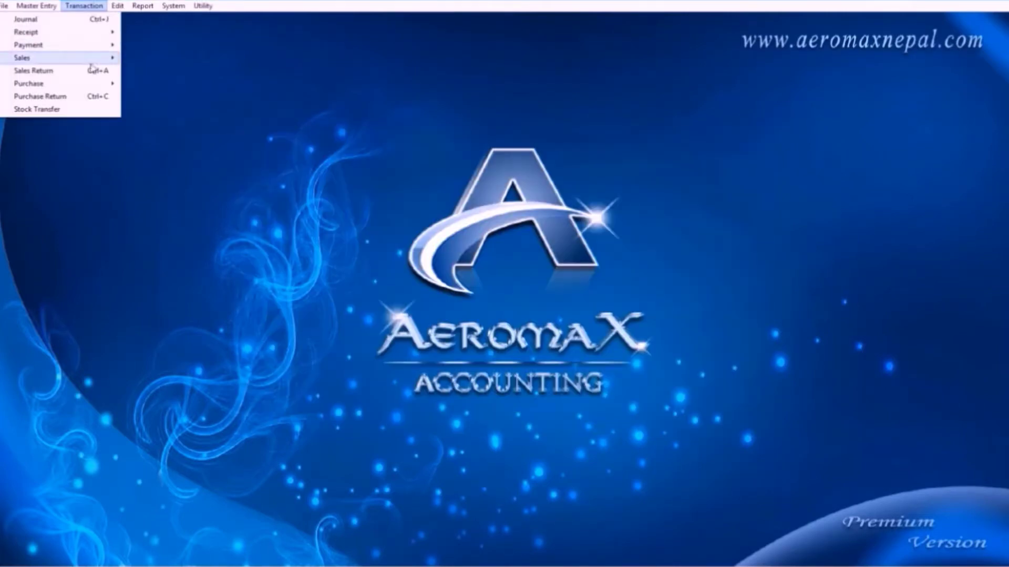
mouse_move(105, 83)
click(164, 84)
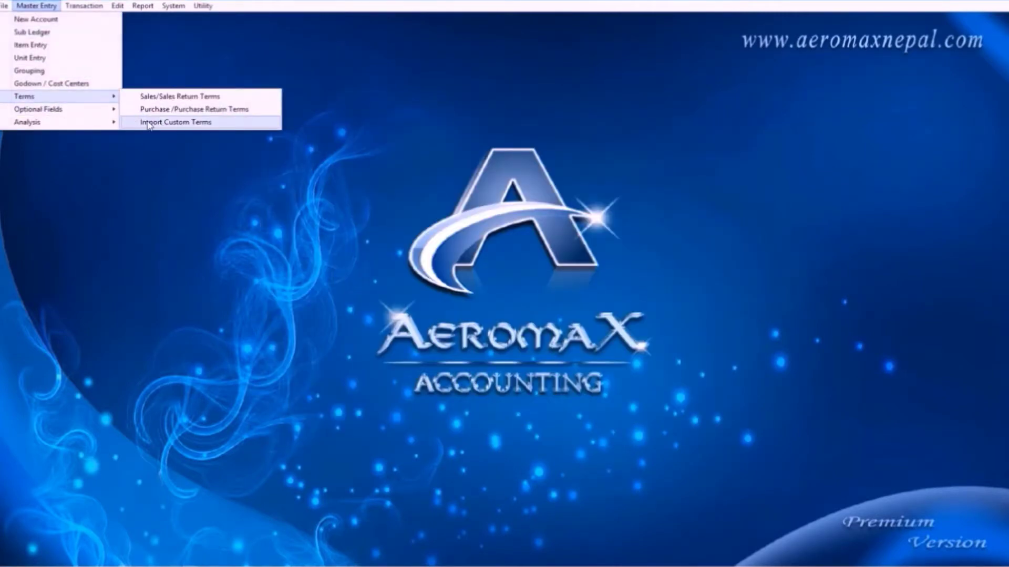
- Set Enable, In Invoice and In Report to YES for the Broker sales optional field, save it, and exit the optional fields
mouse_move(92, 112)
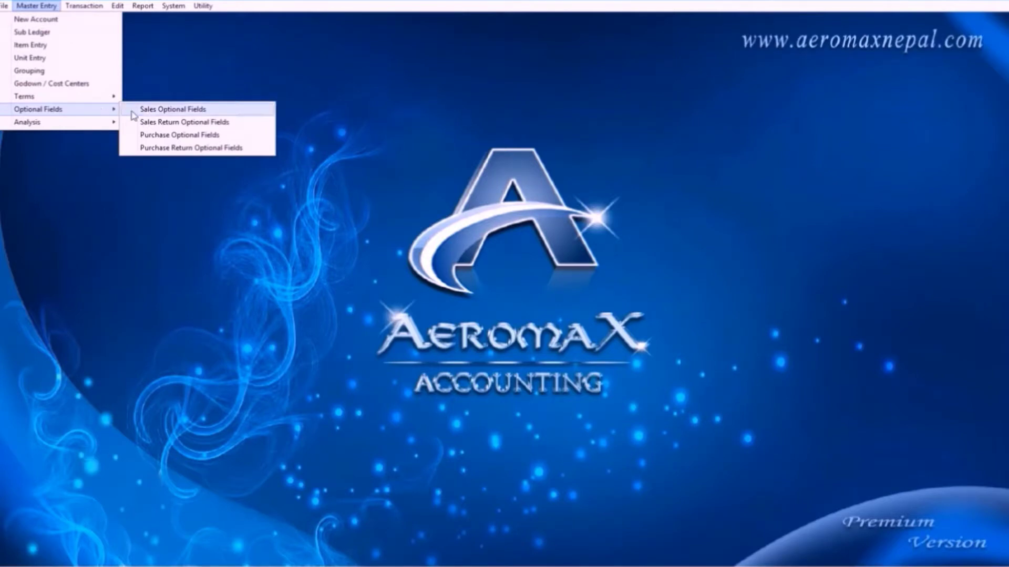
click(133, 110)
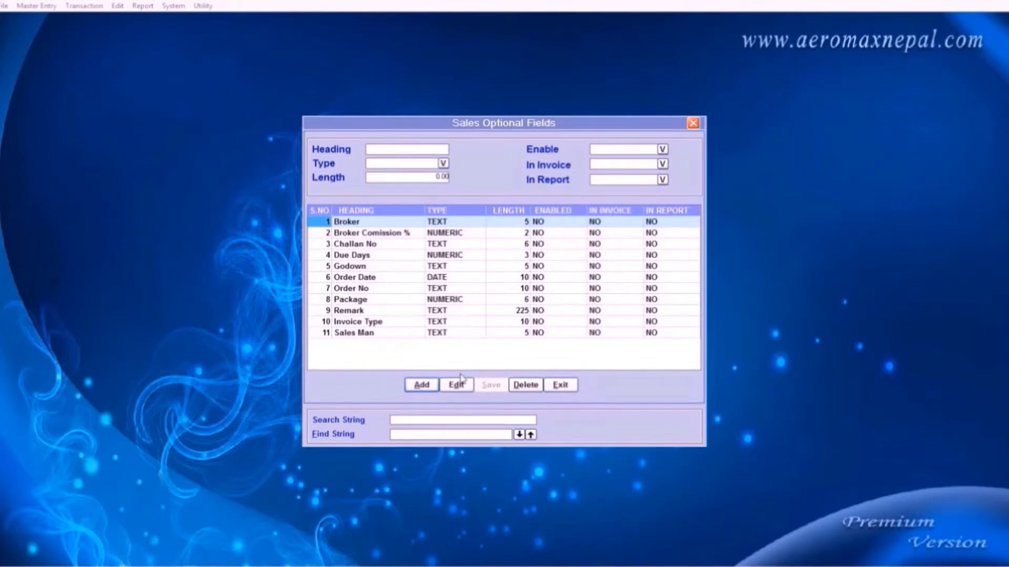
click(388, 223)
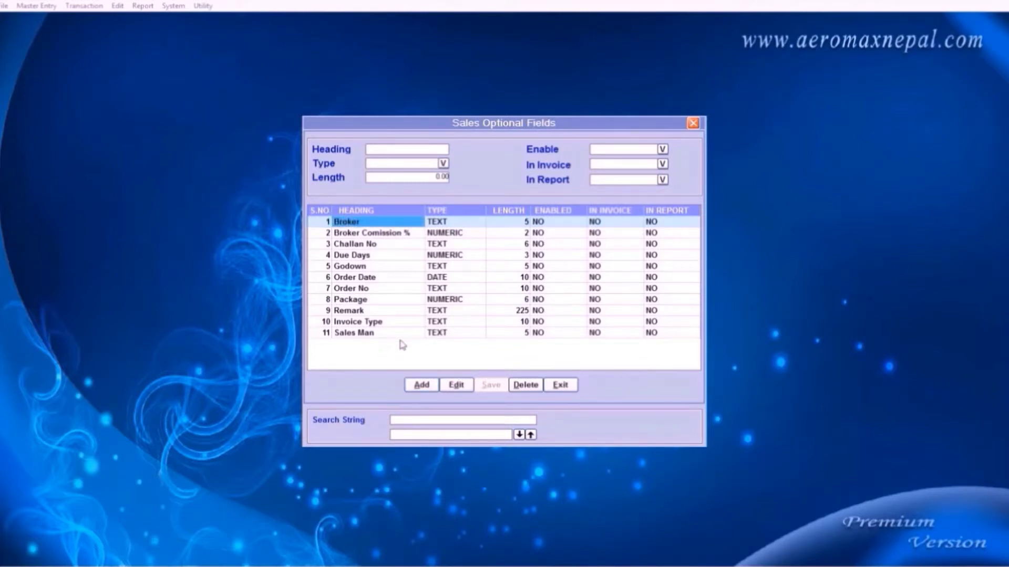
key(alt+i)
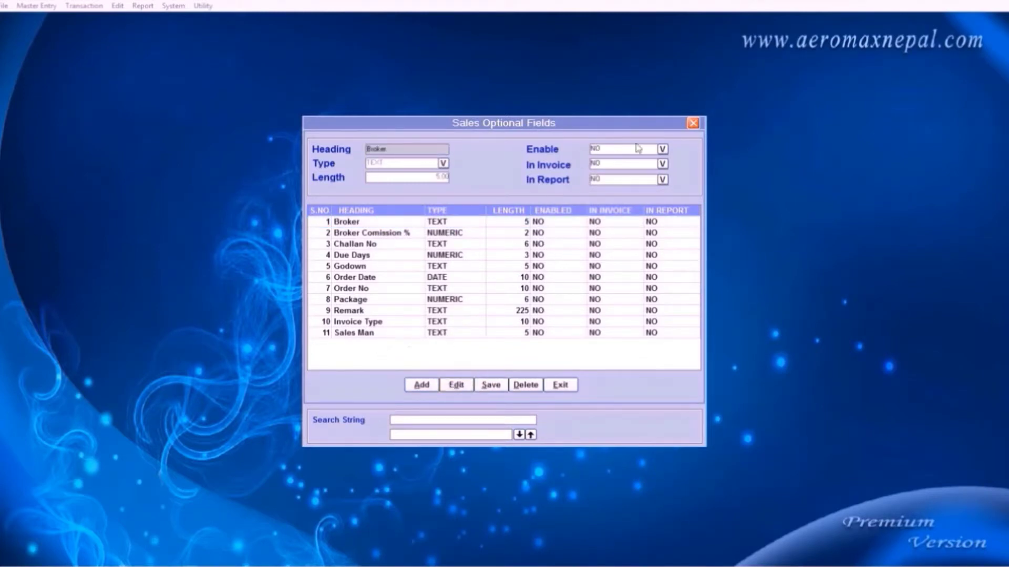
click(661, 149)
click(644, 169)
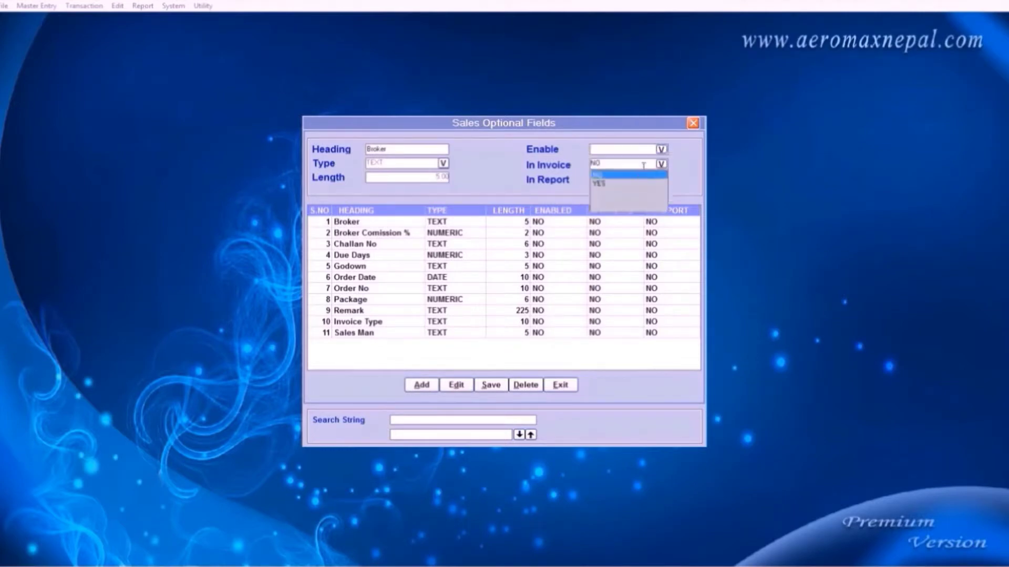
click(617, 184)
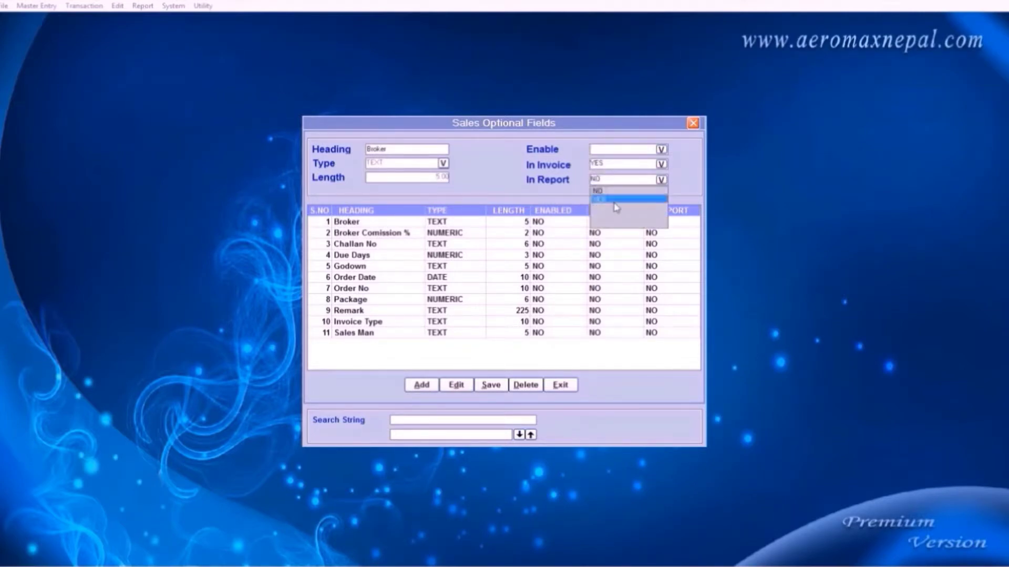
click(614, 204)
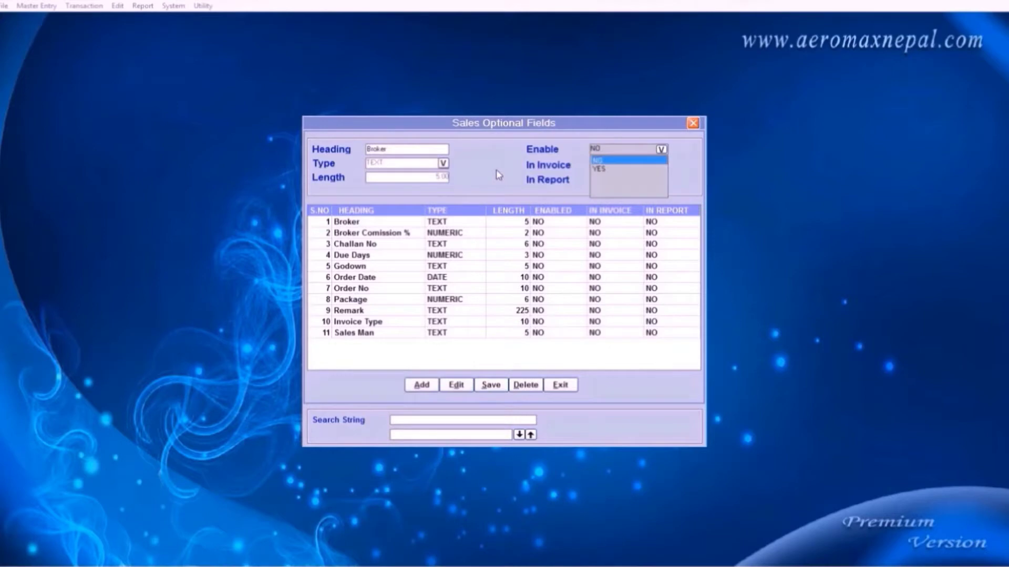
click(604, 168)
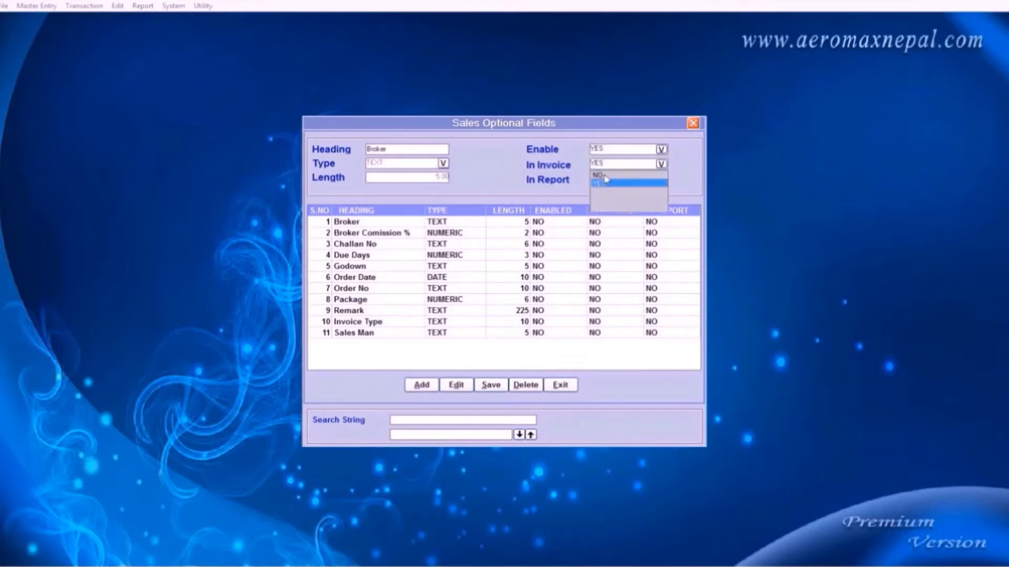
key(Return)
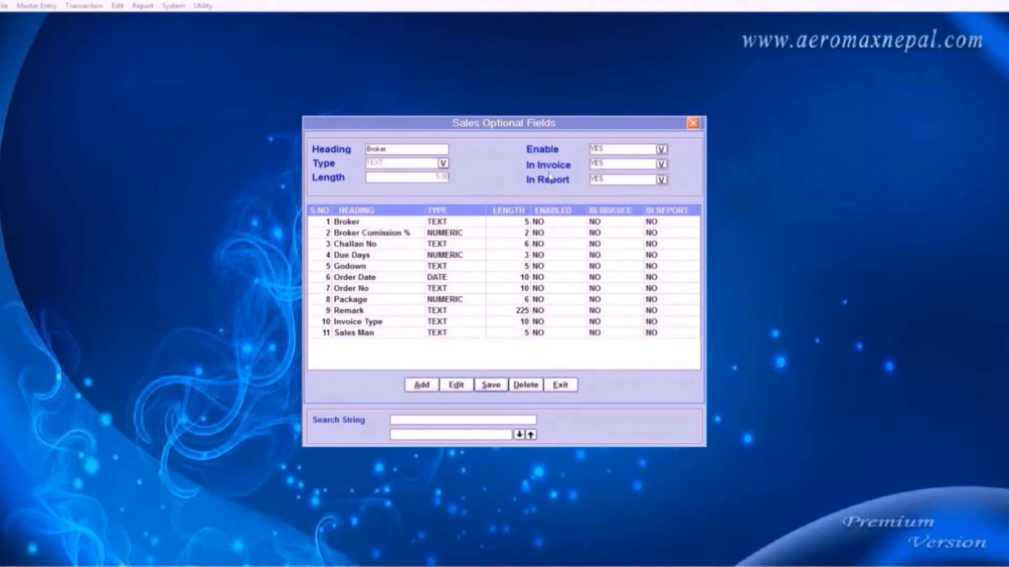
click(486, 387)
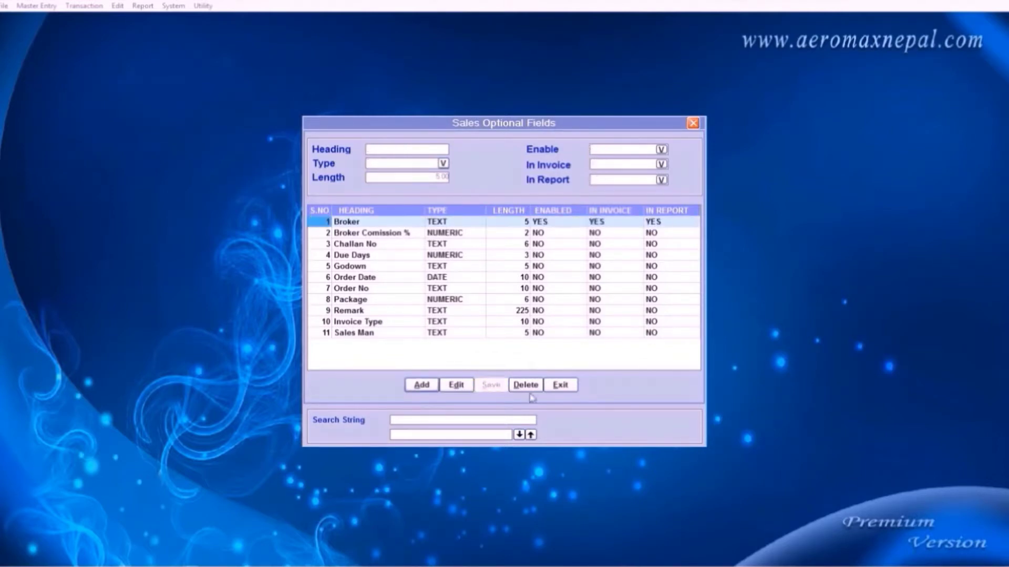
click(560, 385)
- Open a new sales invoice to check the Broker field on it, and close the invoice
click(84, 6)
mouse_move(105, 60)
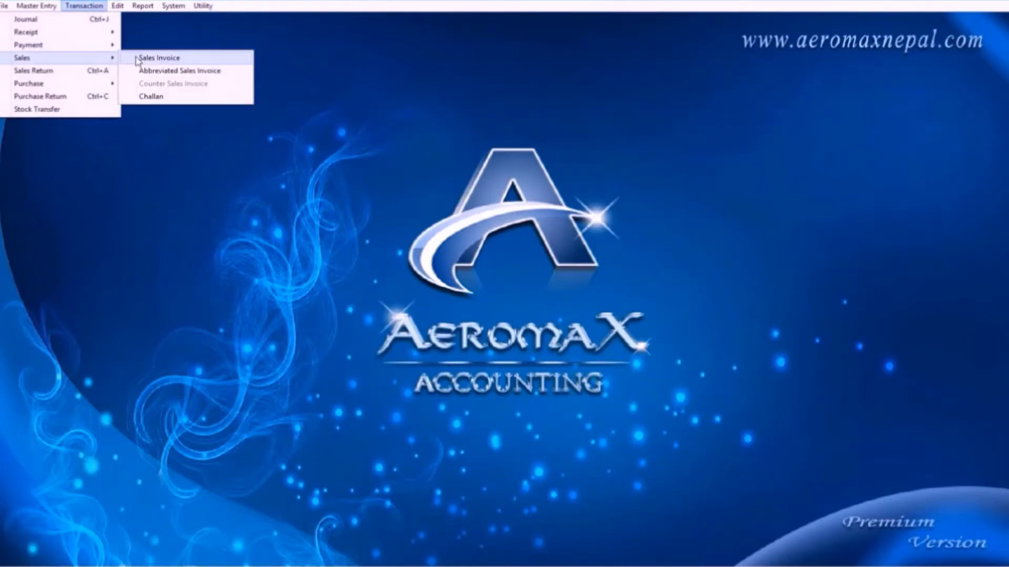
click(150, 58)
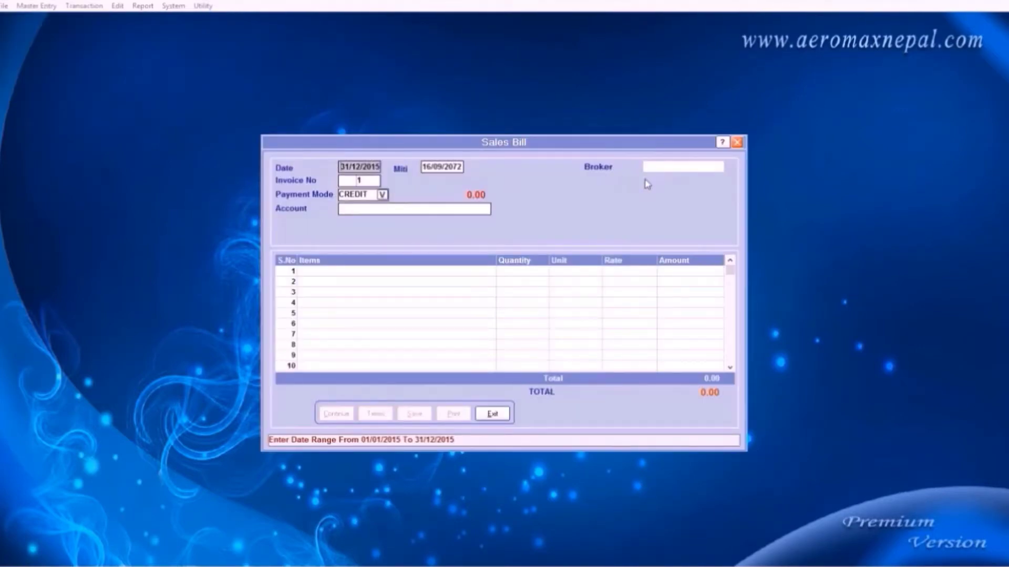
key(Return)
key(Return)
click(737, 142)
- Reopen the sales optional fields and set Enable to NO for the Broker field
click(83, 6)
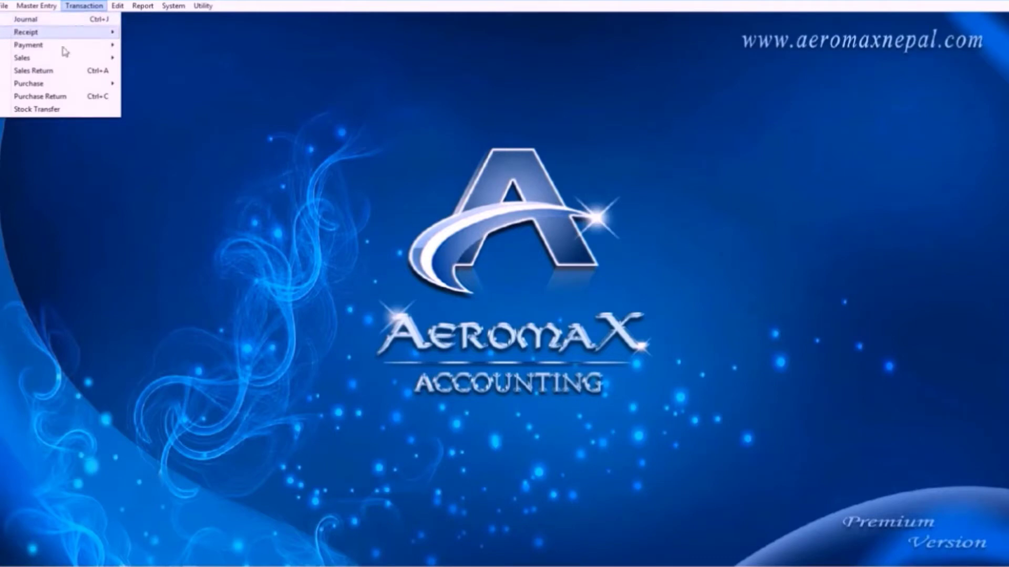
mouse_move(52, 7)
mouse_move(61, 108)
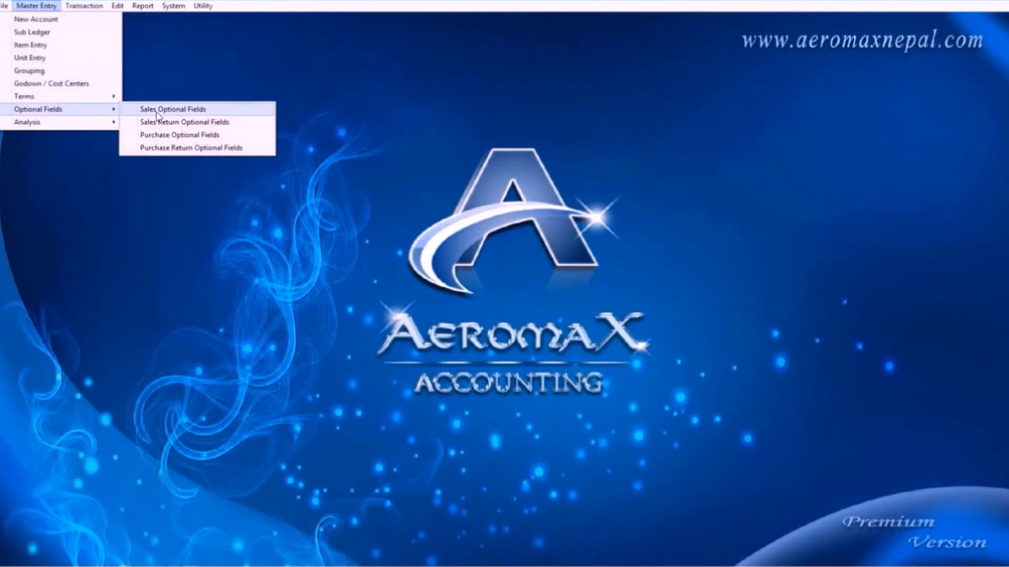
click(210, 109)
click(564, 225)
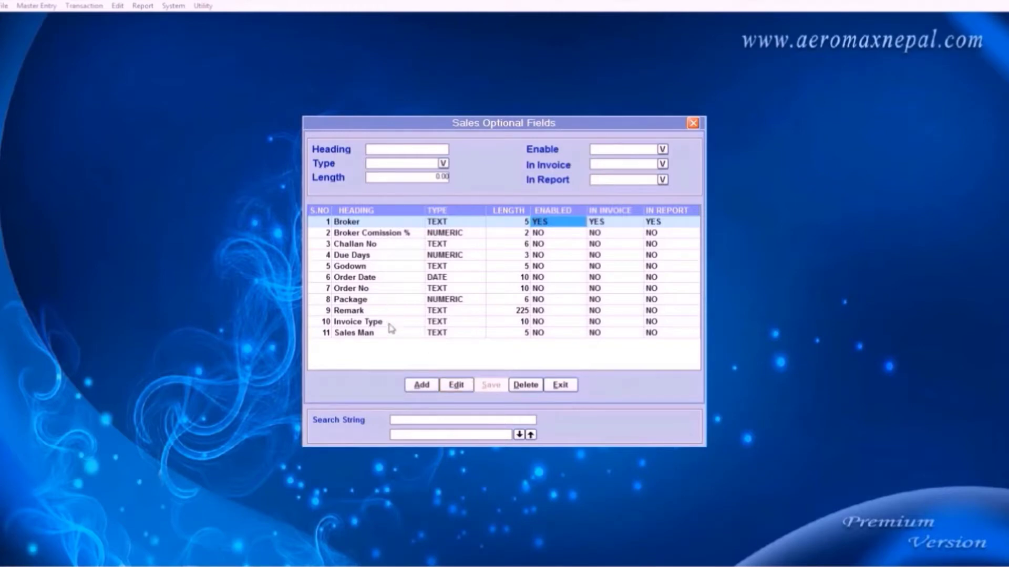
click(456, 385)
click(632, 148)
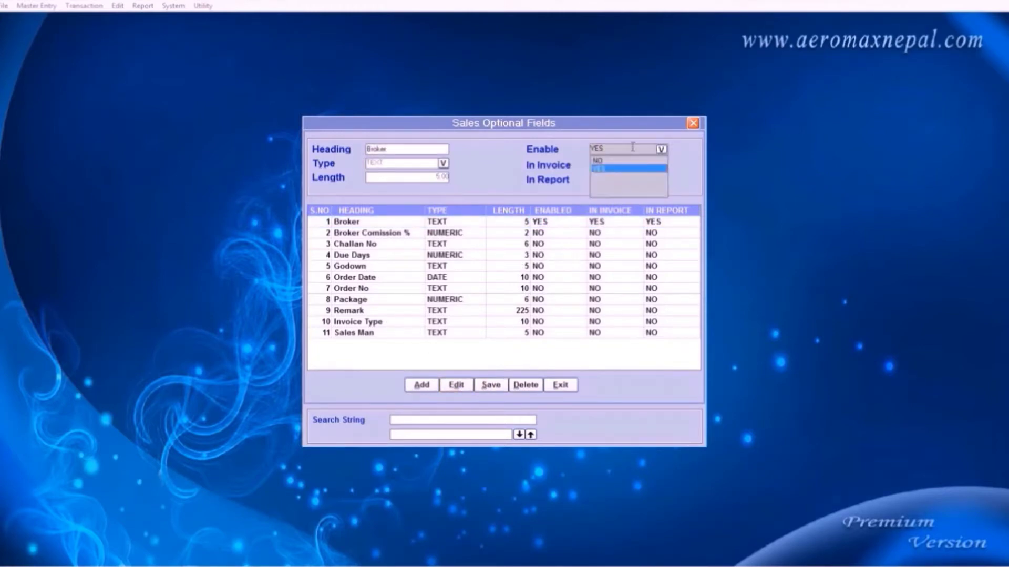
key(Up)
key(Return)
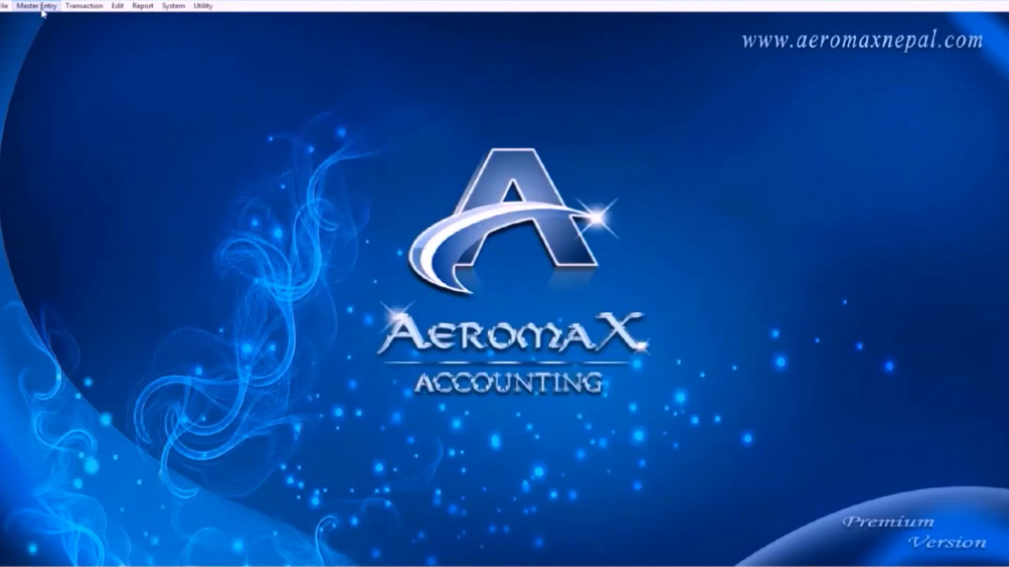
- Open the Party Analysis master and add the analysis value Kalimati under the Area group
click(37, 5)
mouse_move(65, 124)
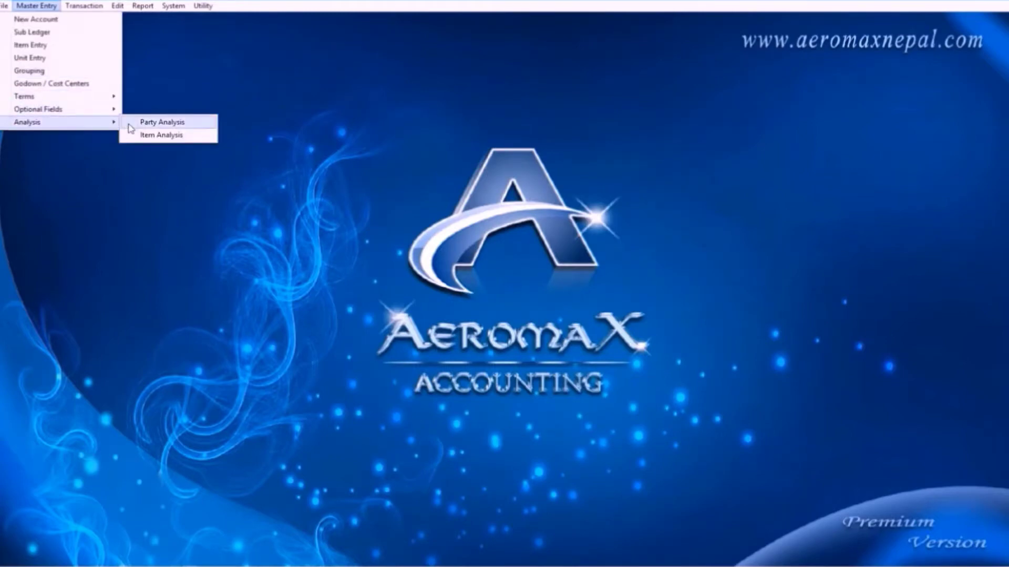
click(129, 124)
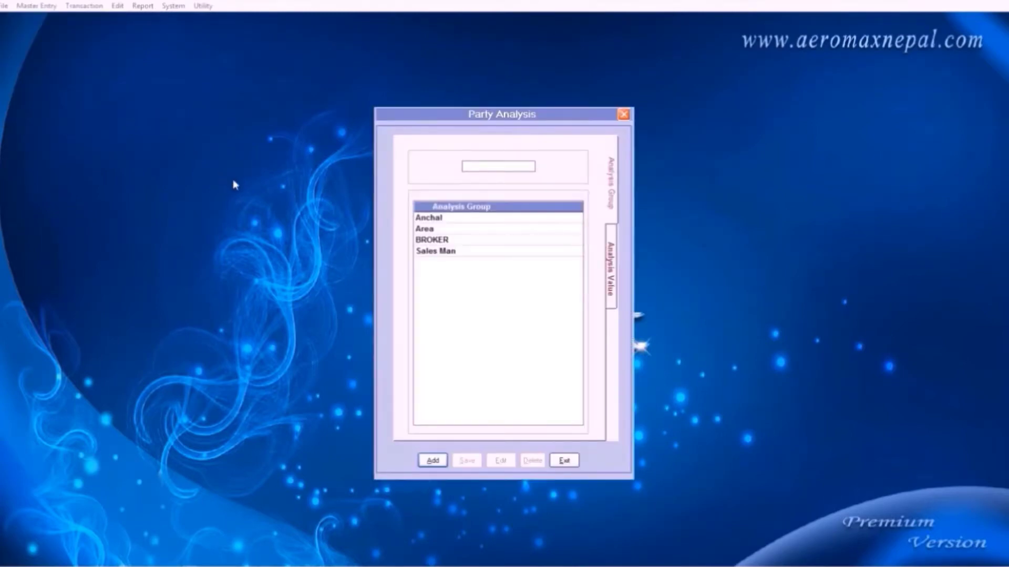
double_click(431, 230)
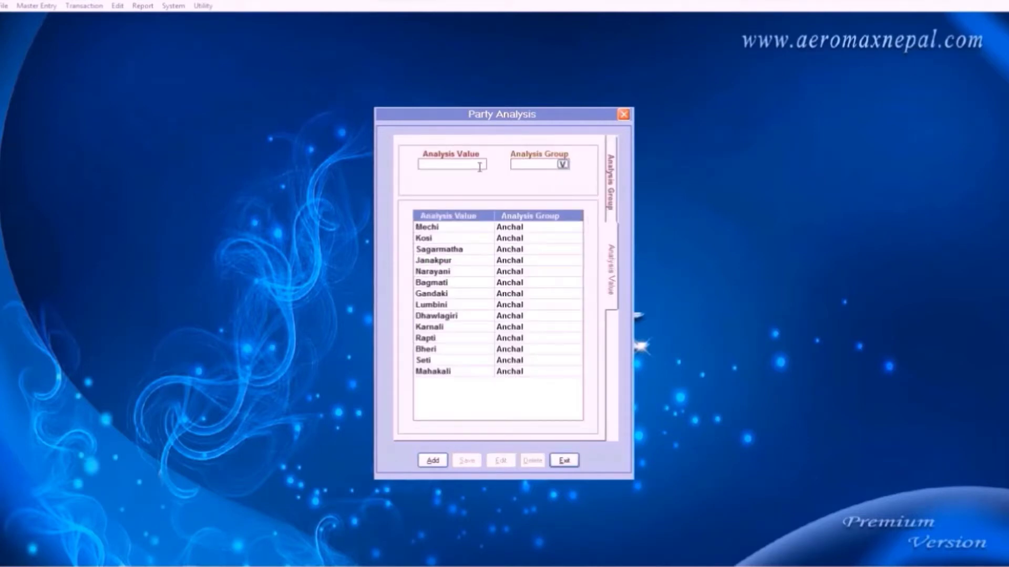
key(alt+a)
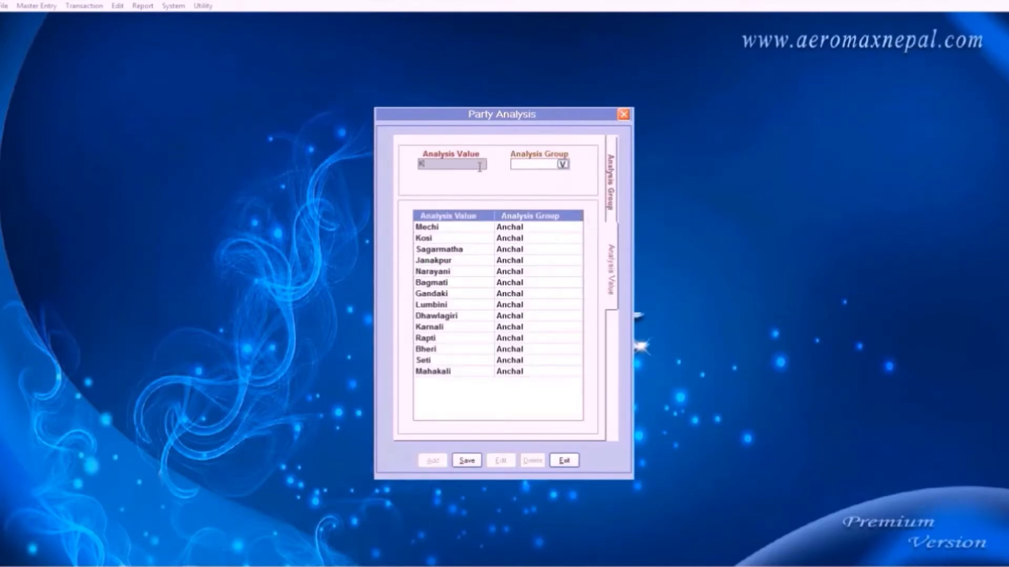
text(Kalimati)
key(Tab)
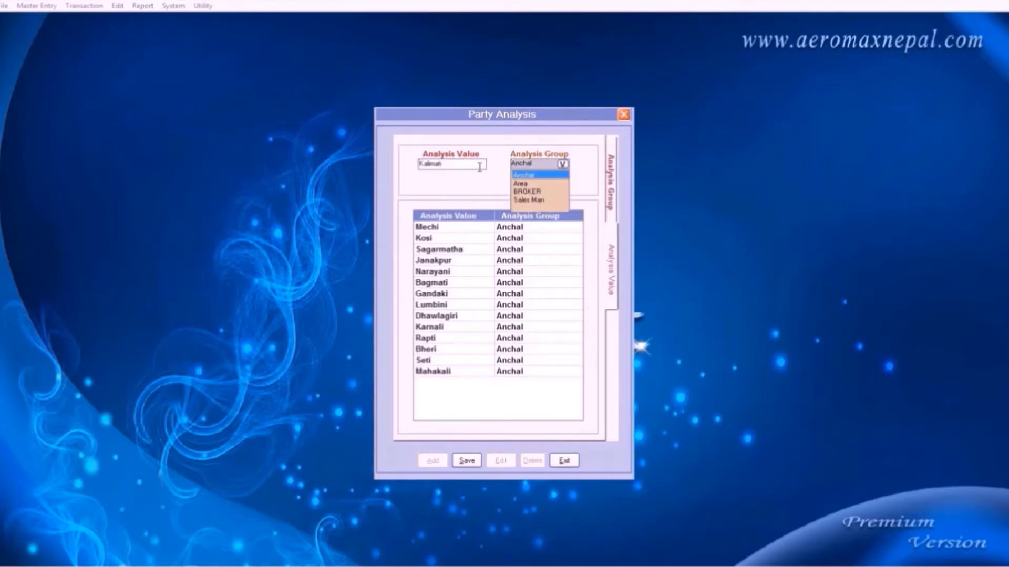
key(Down)
key(Return)
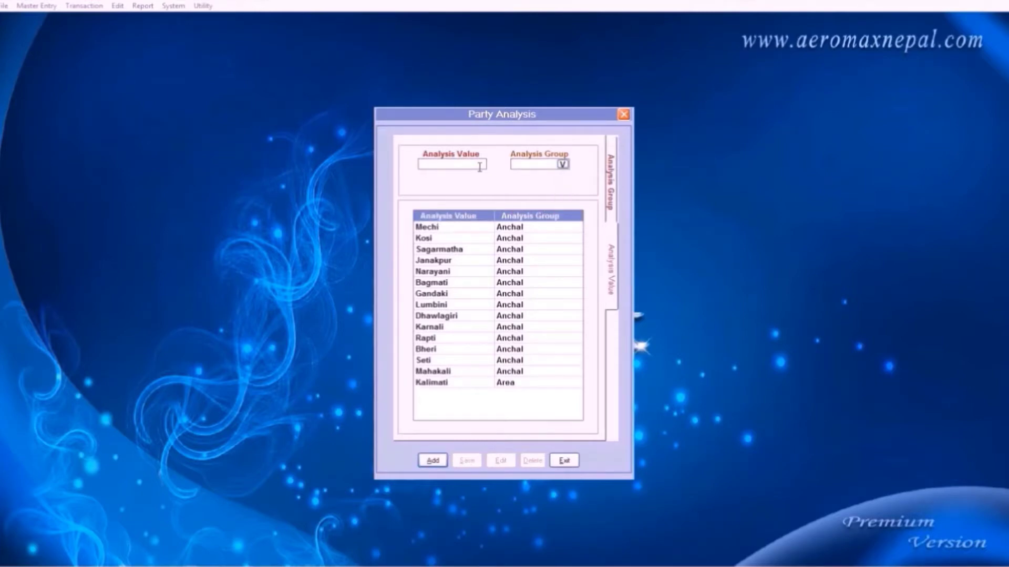
- Add the analysis values New Road and Baneshwor under the Area group
key(alt+a)
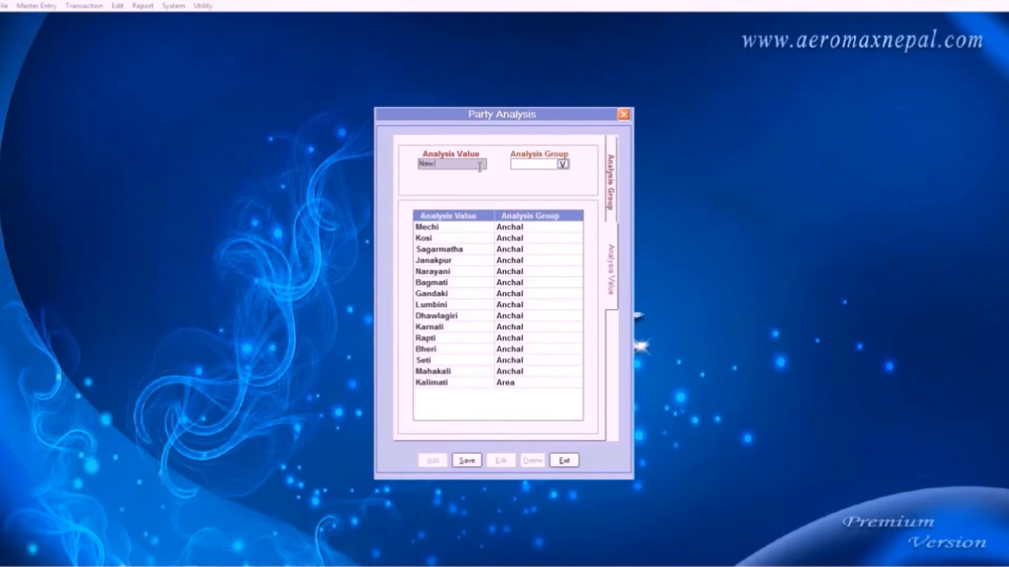
key(Tab)
key(Down)
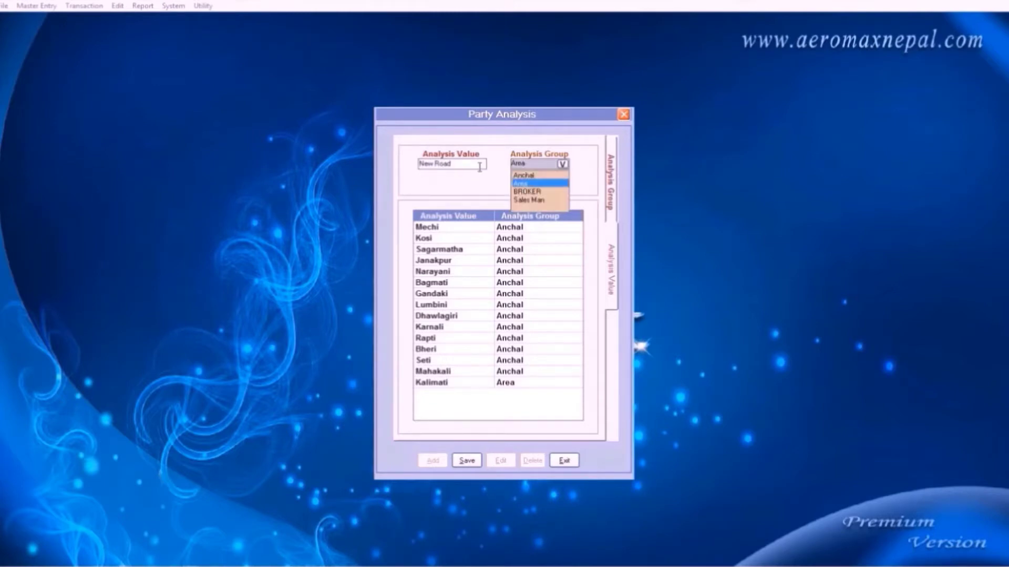
key(Return)
key(alt+a)
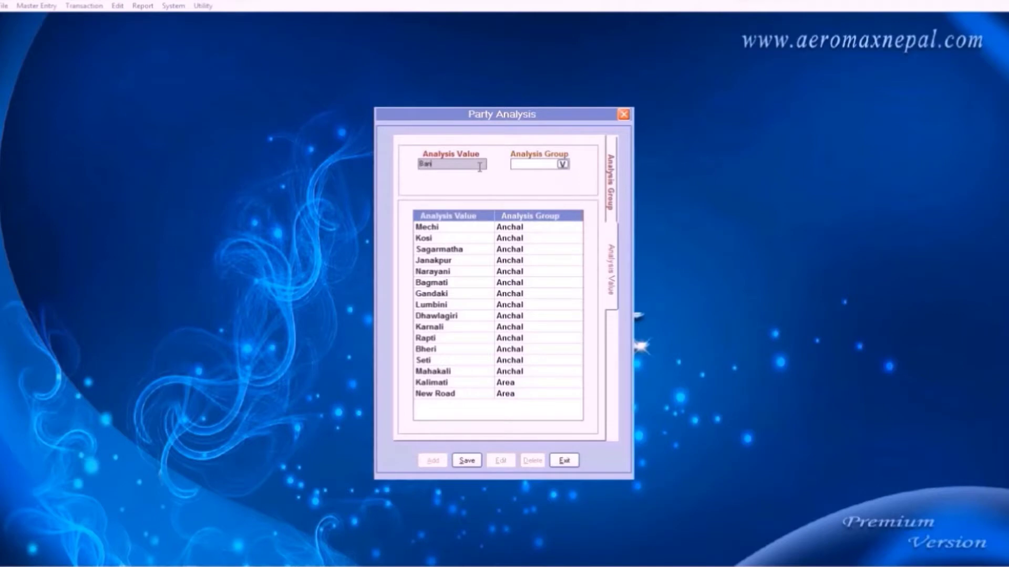
text(Baneshwor)
key(Tab)
key(Down)
key(Return)
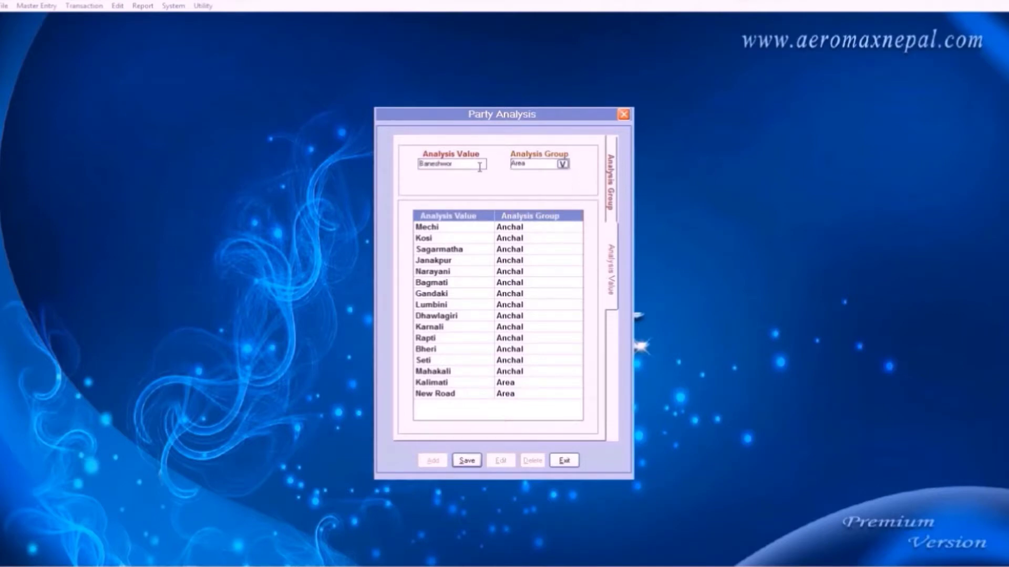
- Add a new party analysis group named City
click(612, 182)
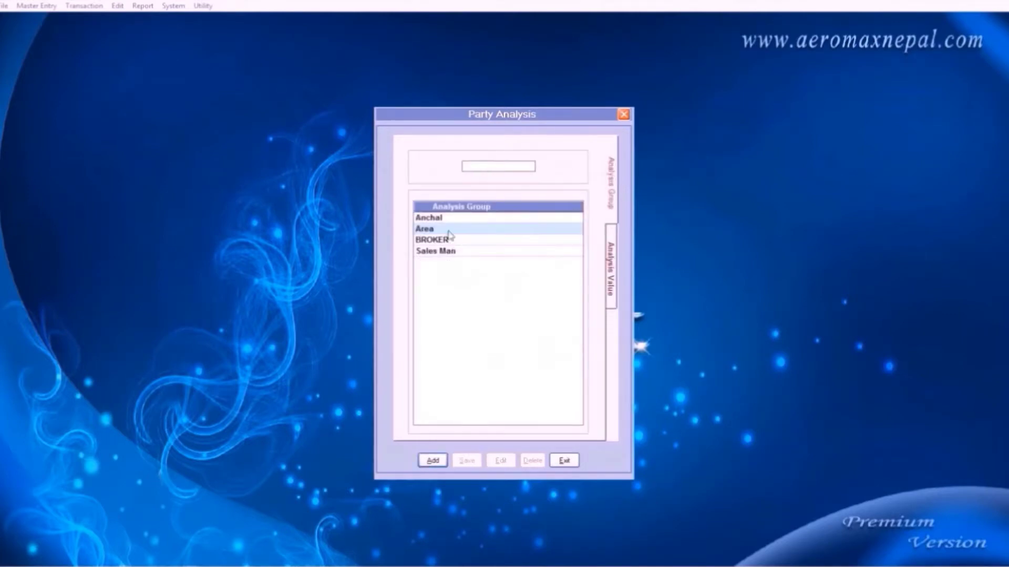
key(alt+a)
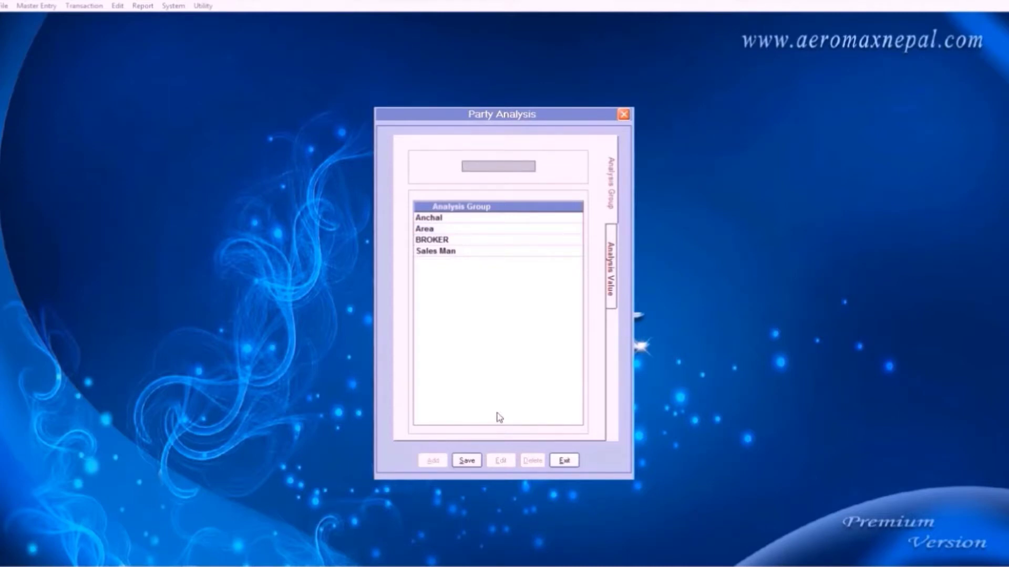
text(City)
key(Return)
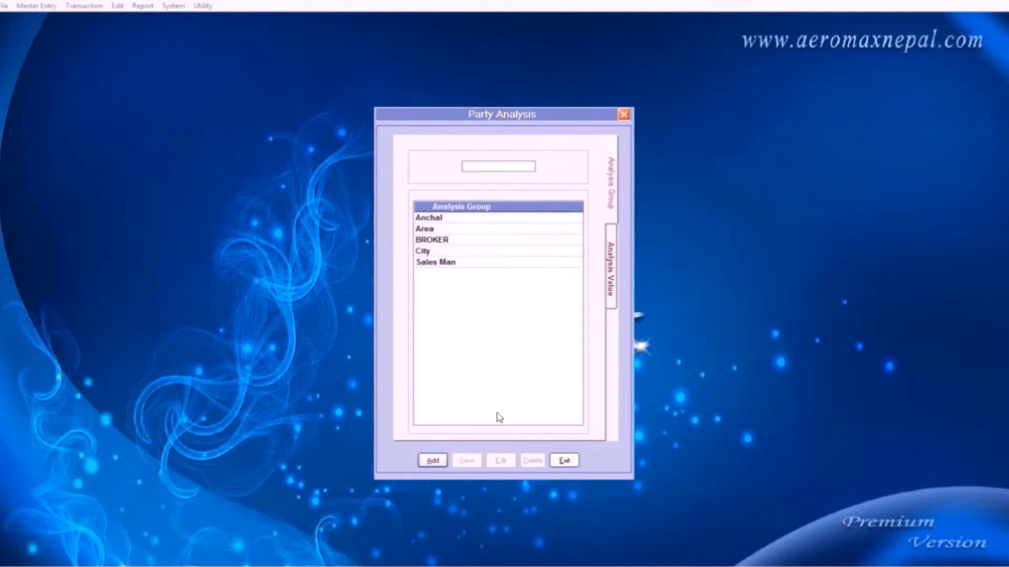
- Add the analysis value Pokhara under the City group
click(610, 283)
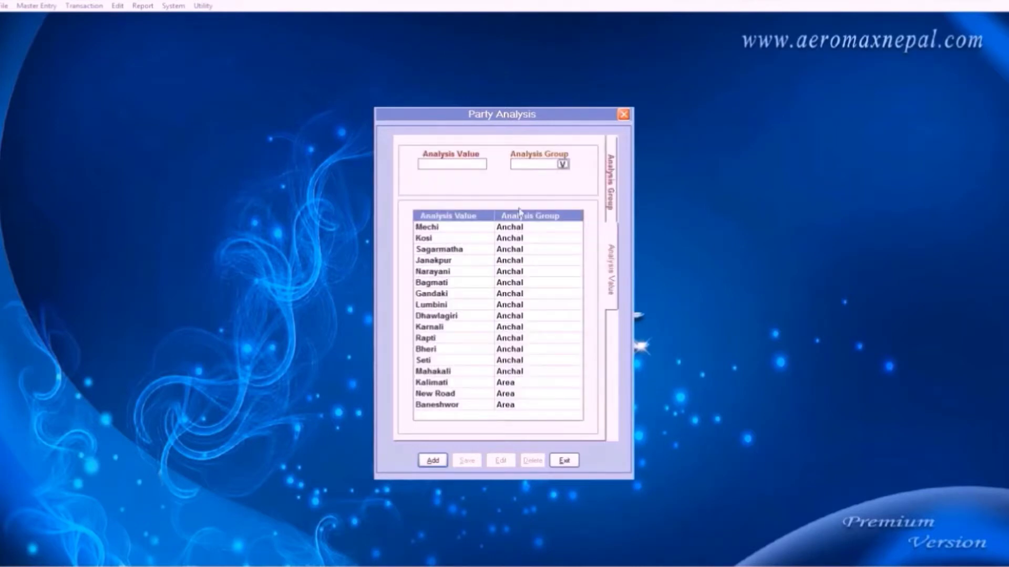
click(433, 460)
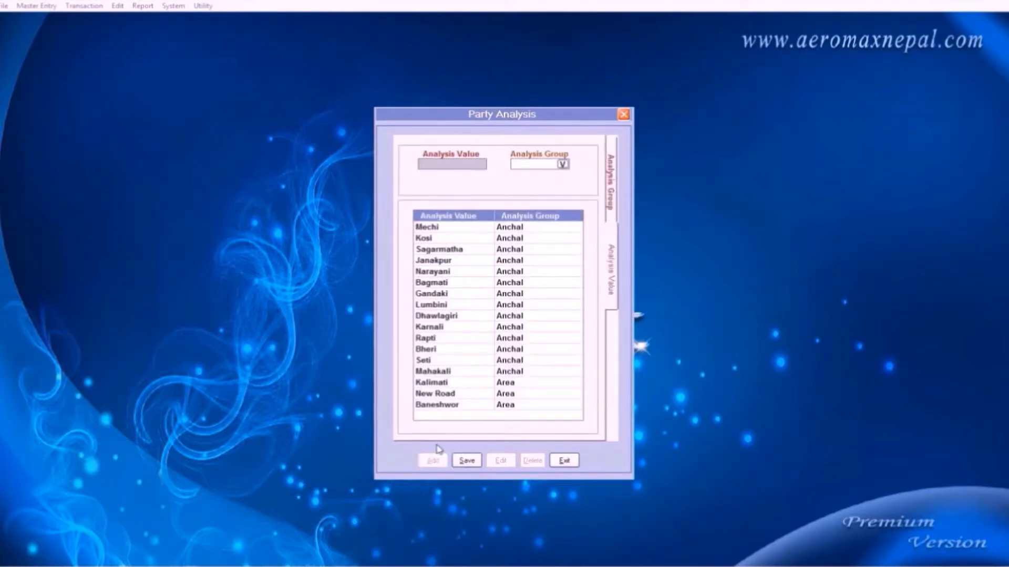
text(Pokhara)
key(Return)
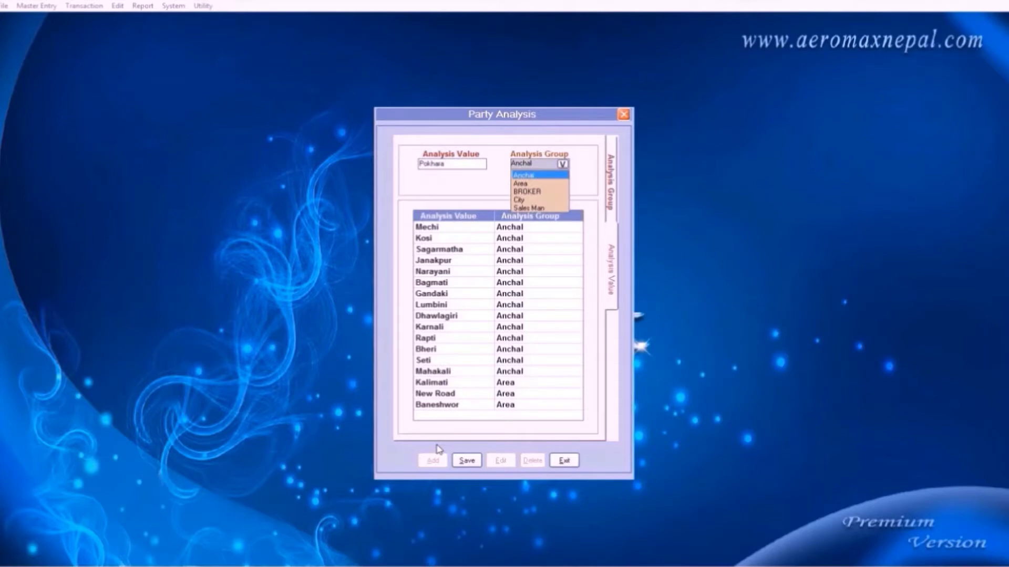
key(Down)
key(Down)
key(Down)
key(Return)
key(Return)
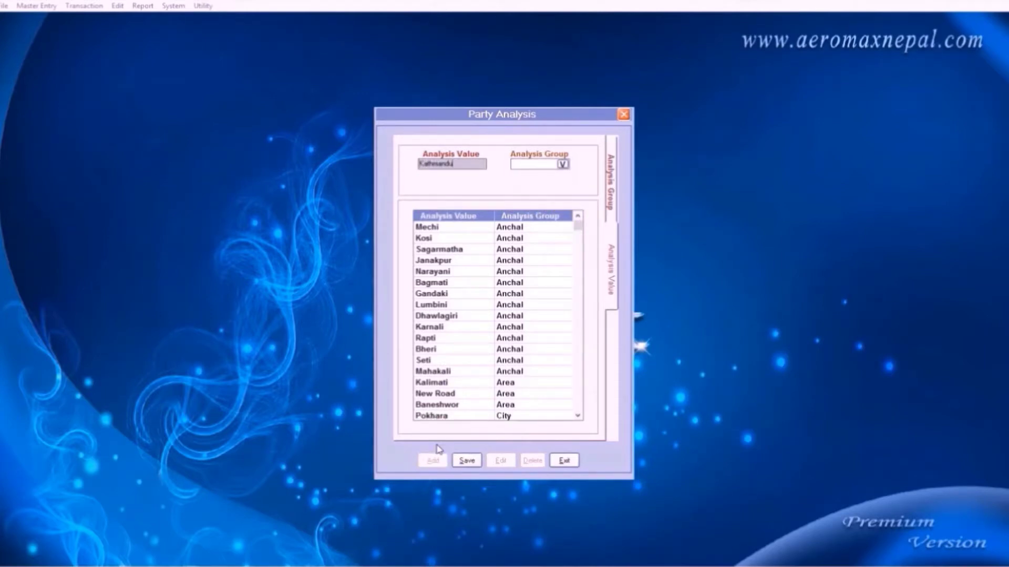
- Enter Kathmandu as another party analysis value, choose its analysis group, and save it
text(Kathmandu)
key(Return)
key(Down)
key(Down)
key(Return)
key(Return)
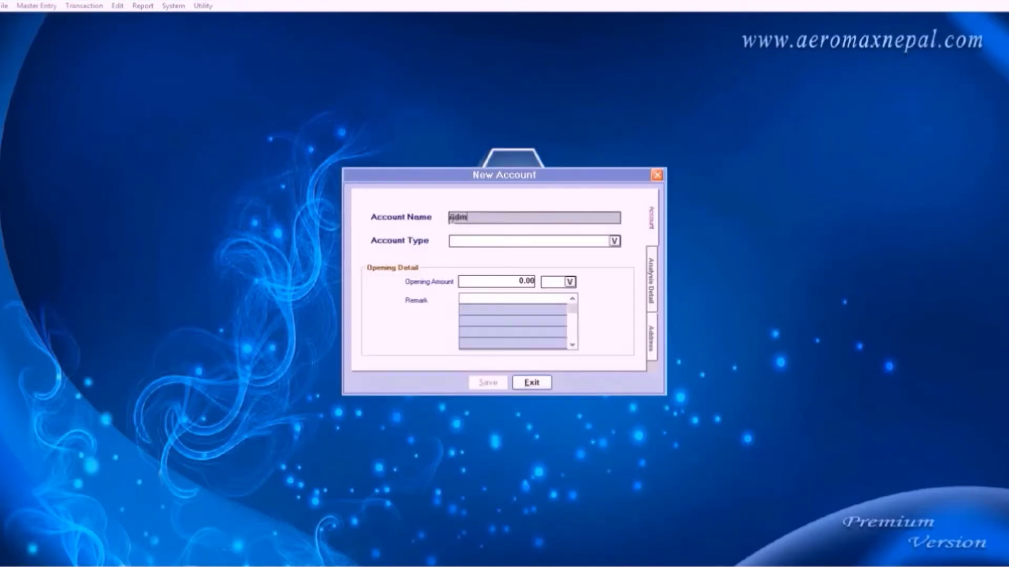
- Enter the customer's name for the new account and set its account type to Sundry Debtors
text(m Smith)
key(Return)
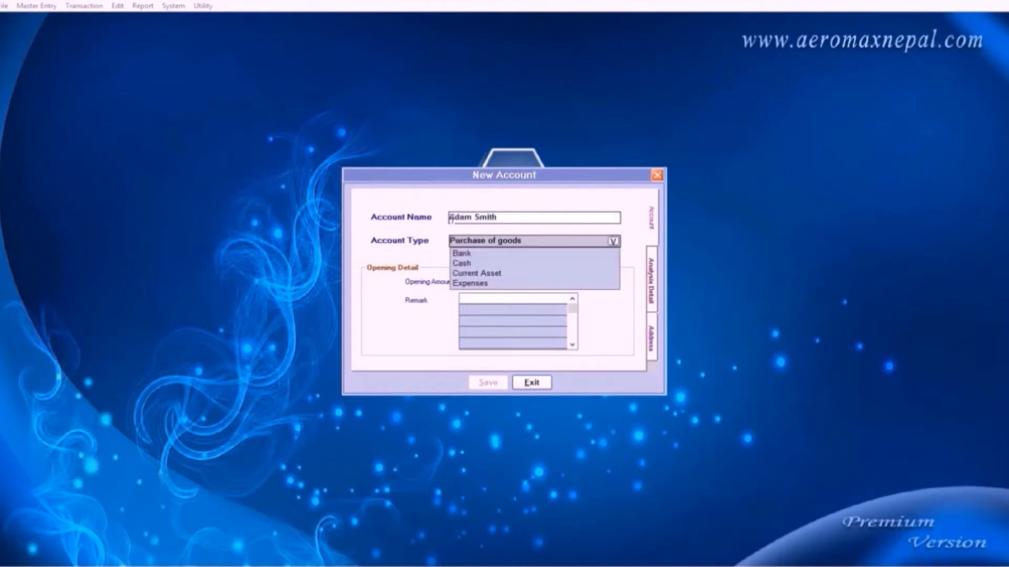
key(Down)
key(Down)
key(Up)
key(Up)
key(Up)
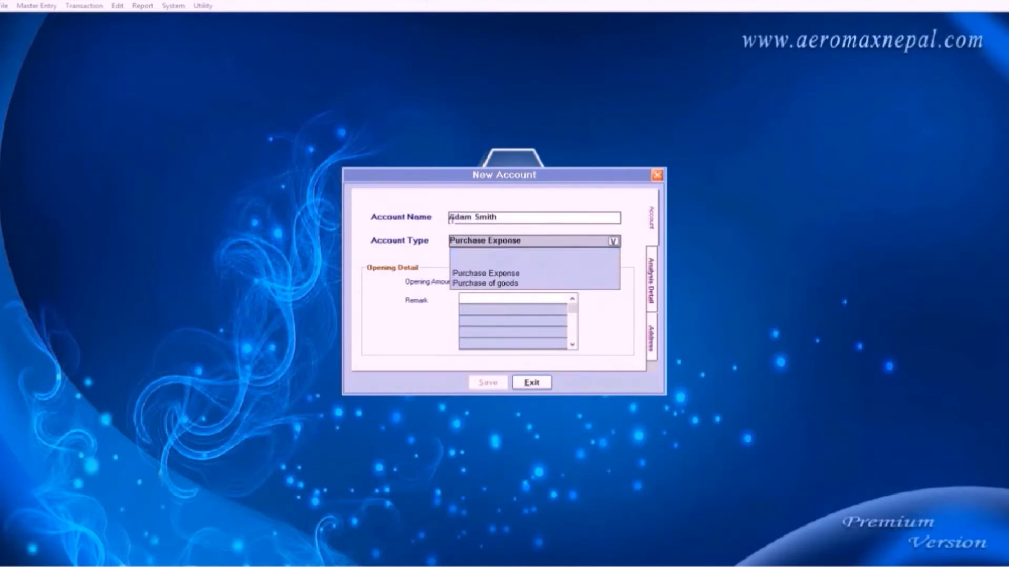
key(Up)
key(Up)
key(Up)
key(Up)
key(Up)
key(Up)
key(Up)
key(s)
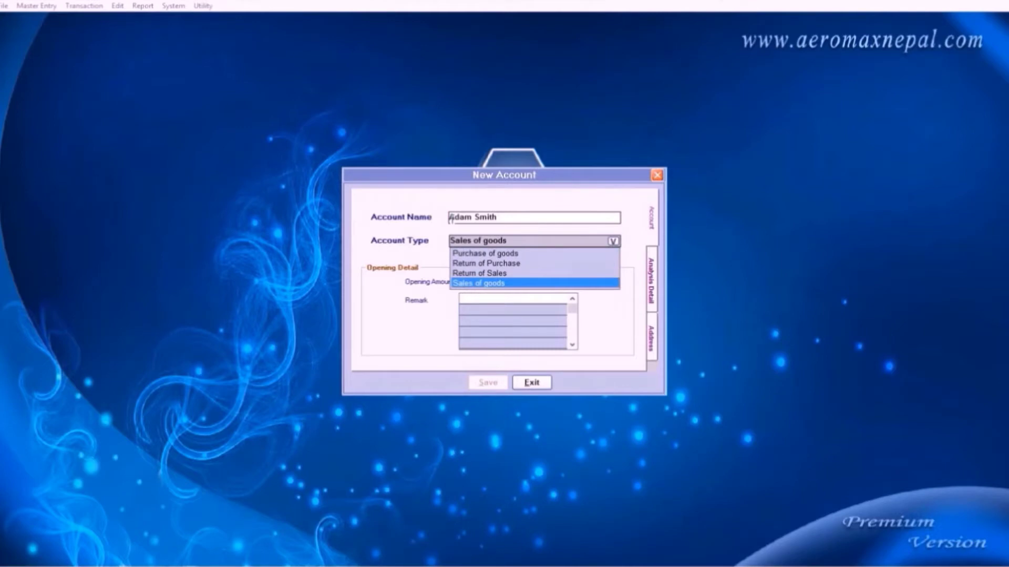
key(Down)
key(Down)
key(Return)
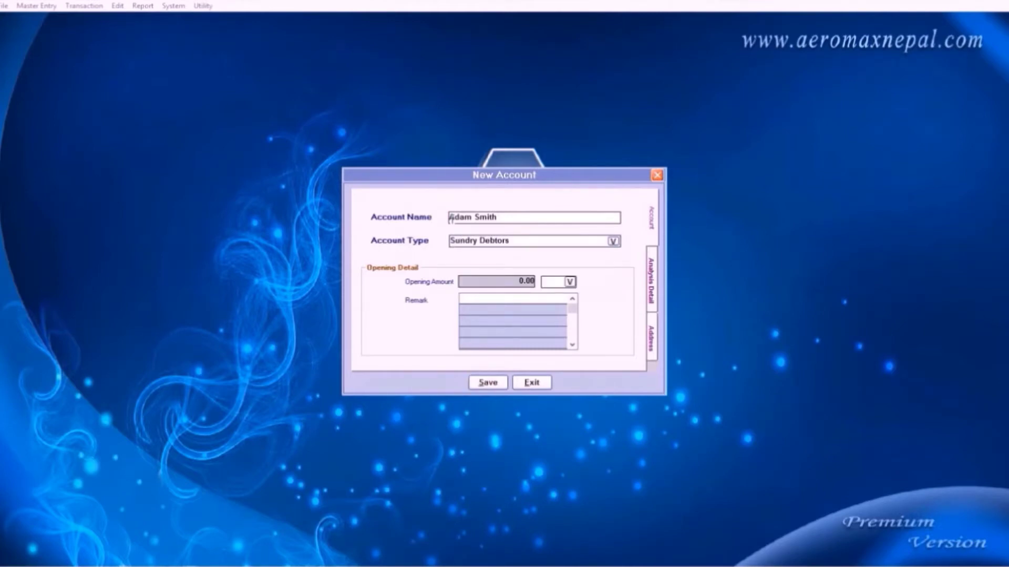
- Skip the opening and credit details and assign the Area value New Road in the account's analysis details
key(Return)
key(Return)
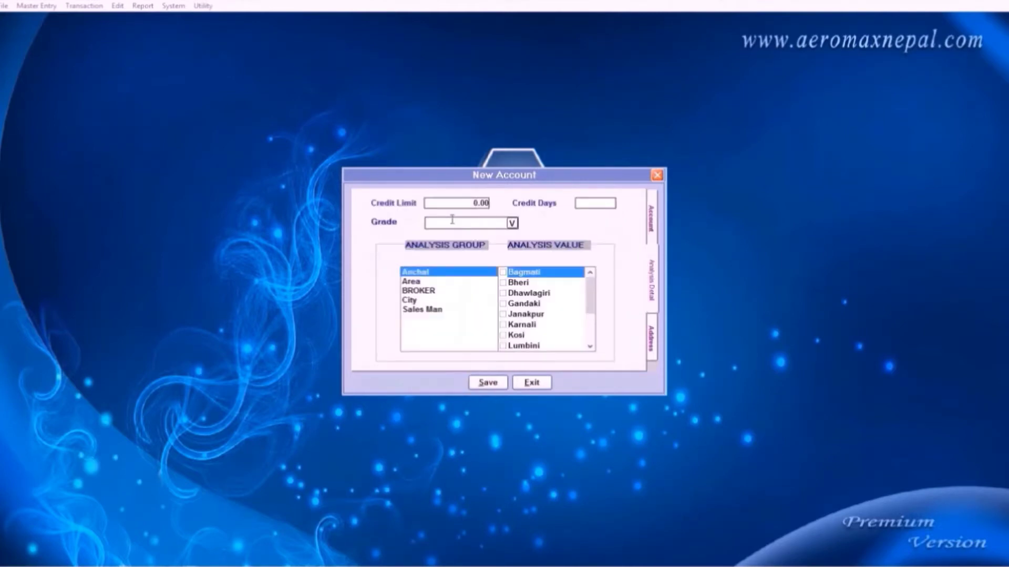
key(Return)
key(Return)
key(Return)
key(Down)
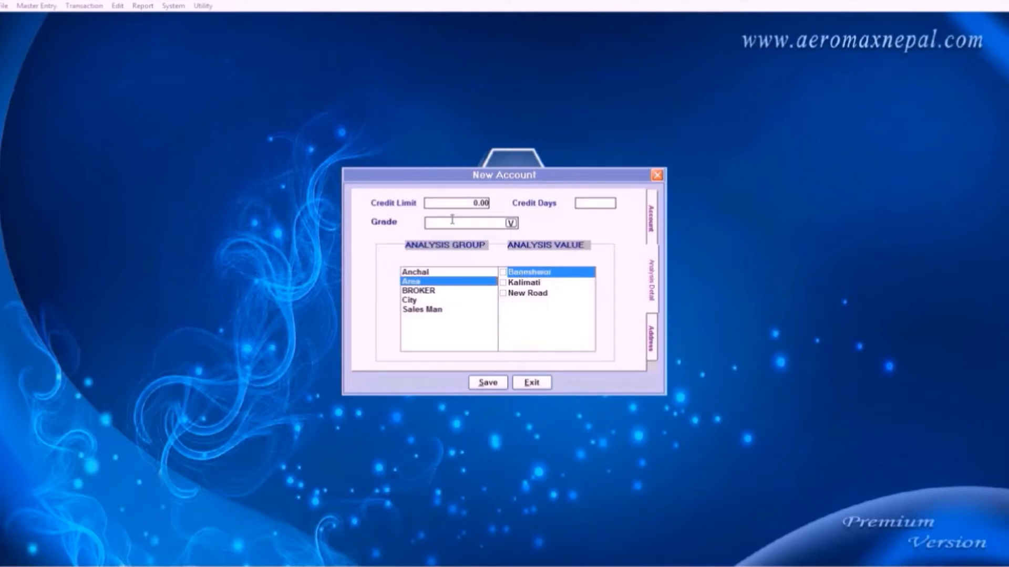
key(Down)
key(Up)
key(Down)
key(Up)
key(Down)
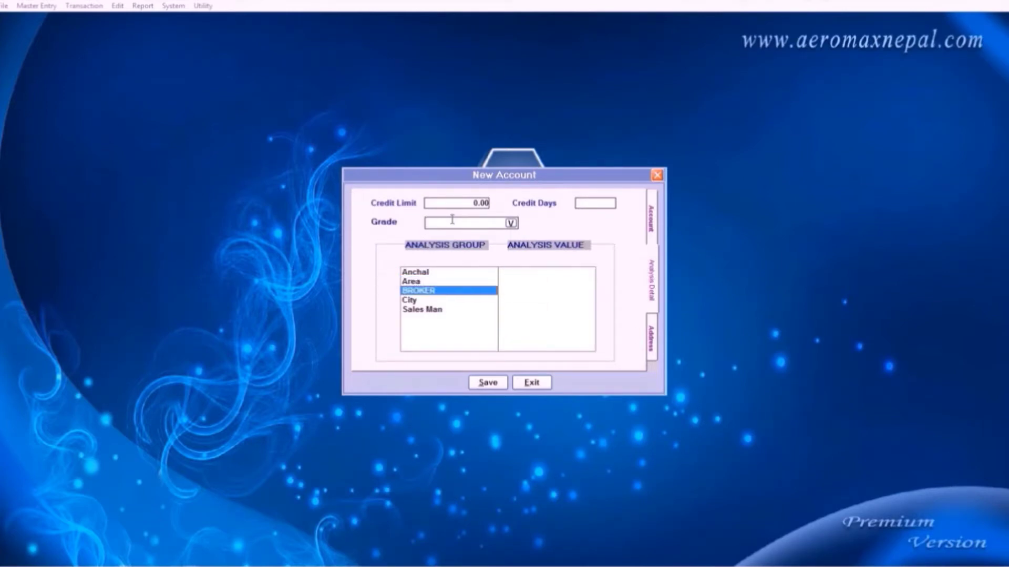
key(Up)
key(Tab)
key(Down)
key(Down)
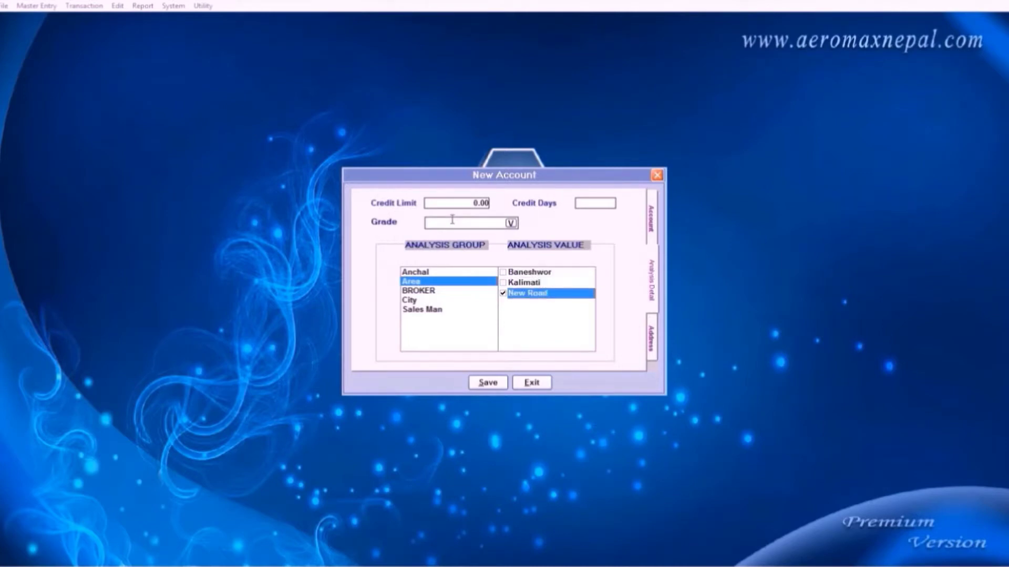
- Assign the City value Kathmandu to the account, save it, and close the account form
key(shift+Tab)
key(Down)
key(Down)
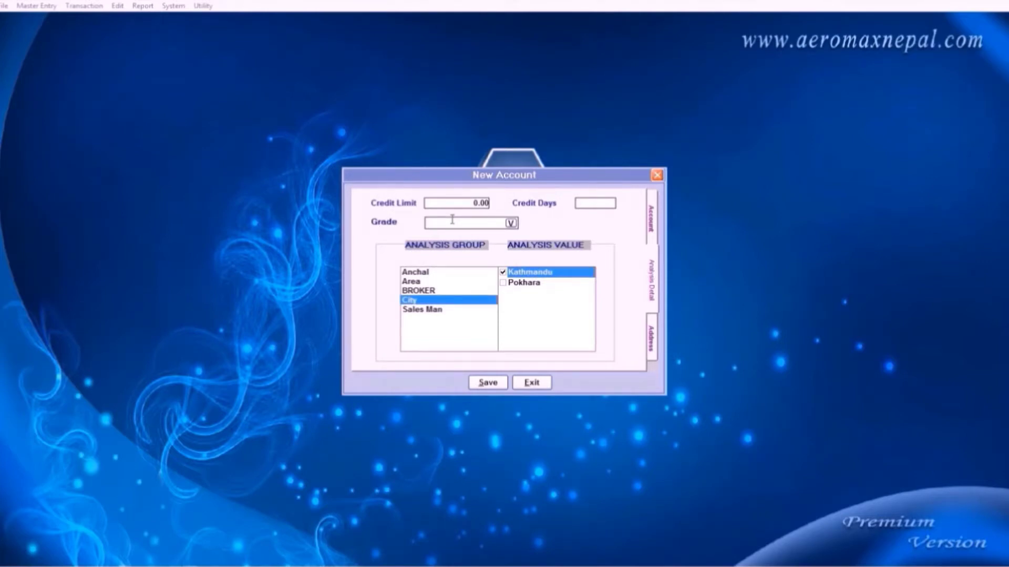
key(Down)
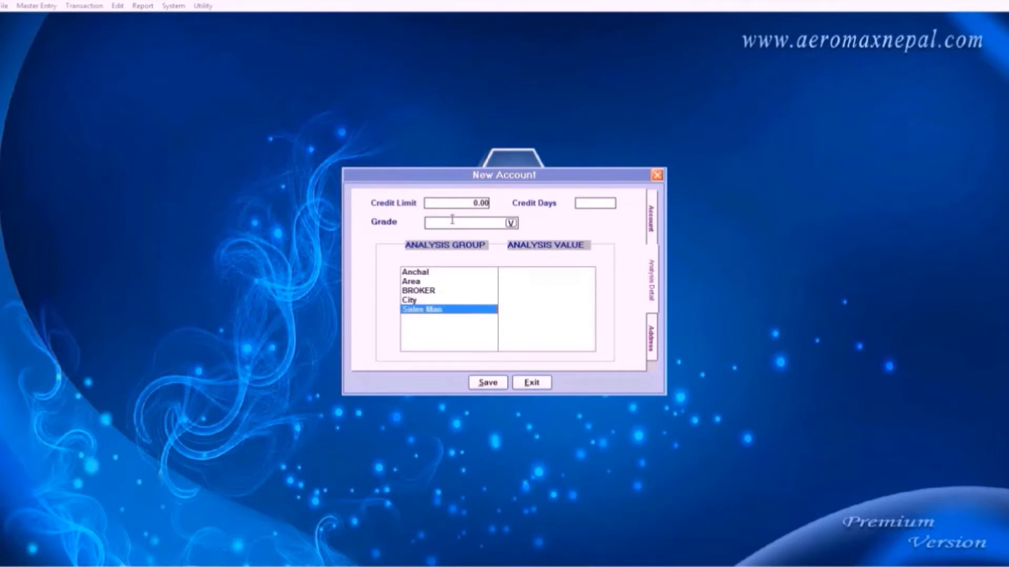
key(Up)
key(Up)
key(Up)
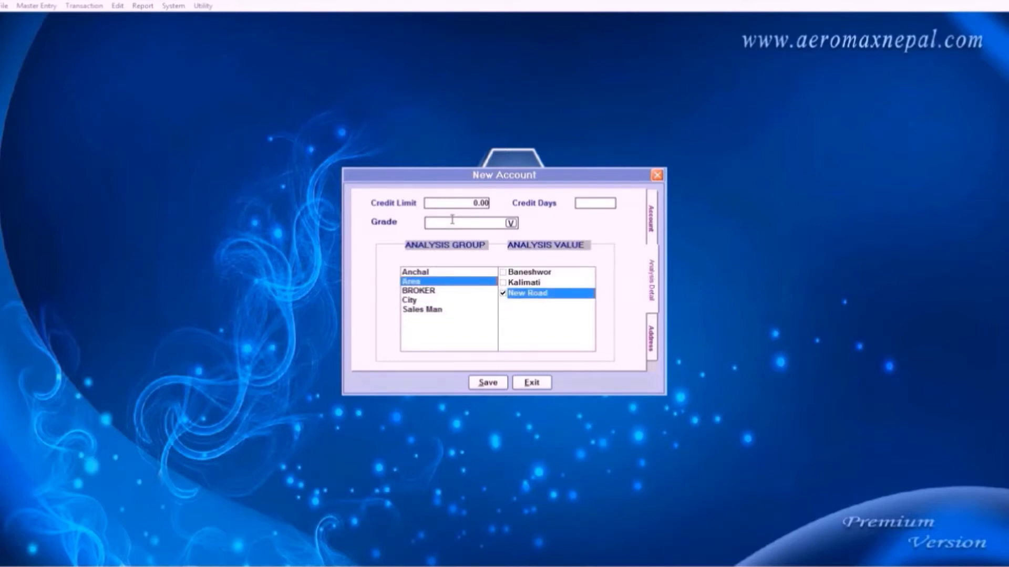
key(Down)
key(Down)
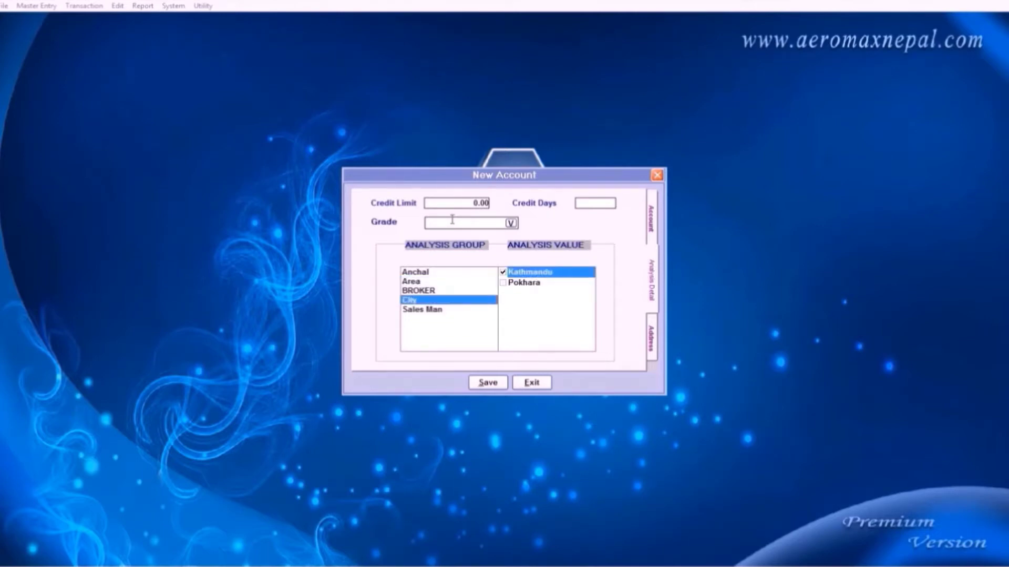
key(Escape)
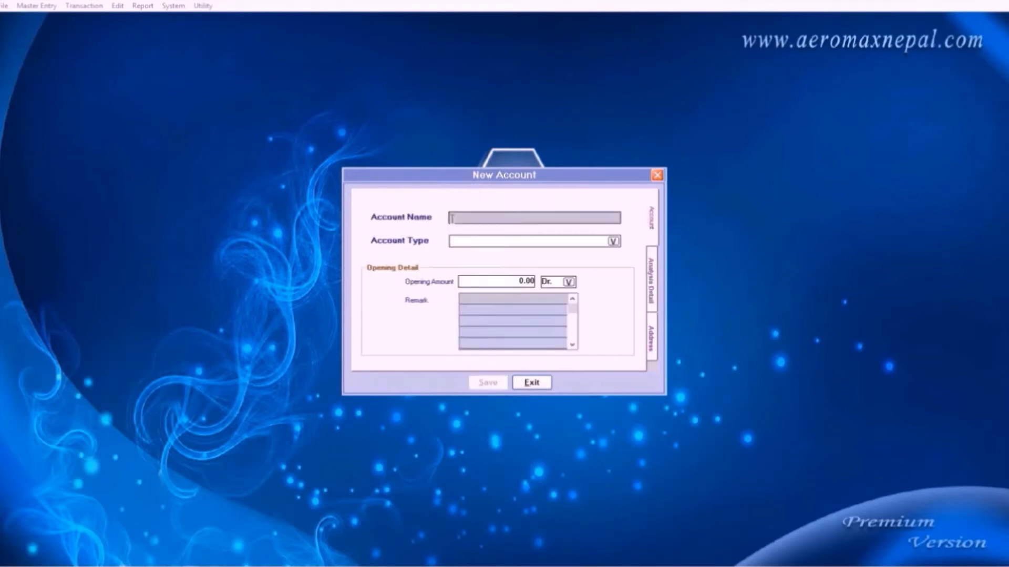
click(531, 382)
- Add a new item analysis group named Laptops
click(23, 6)
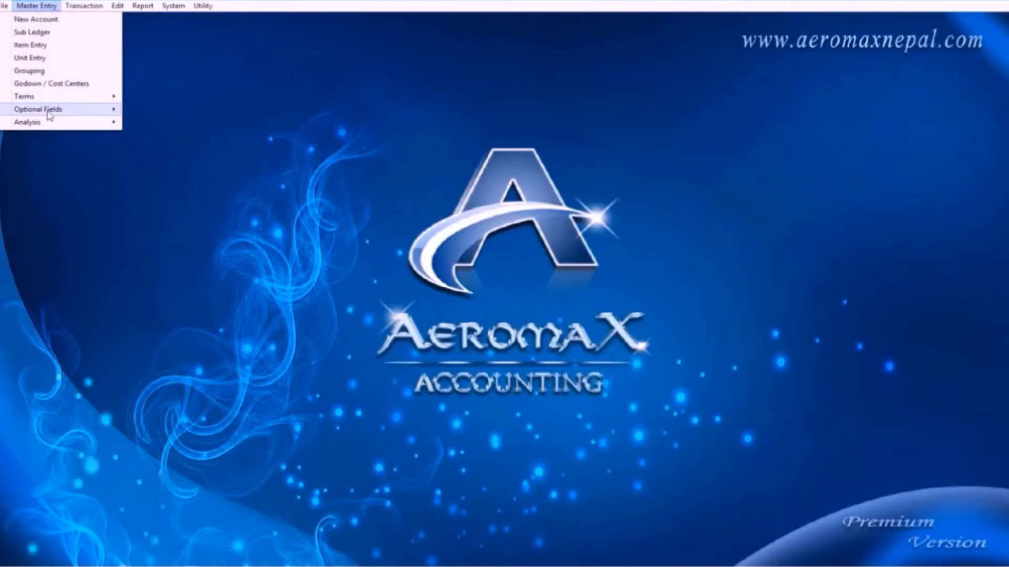
mouse_move(42, 121)
click(153, 136)
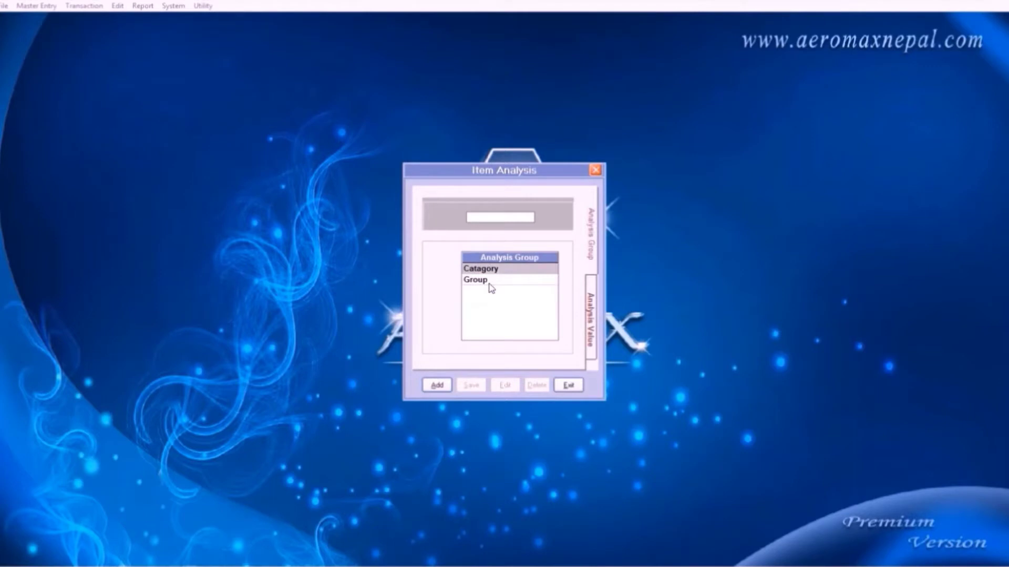
click(590, 290)
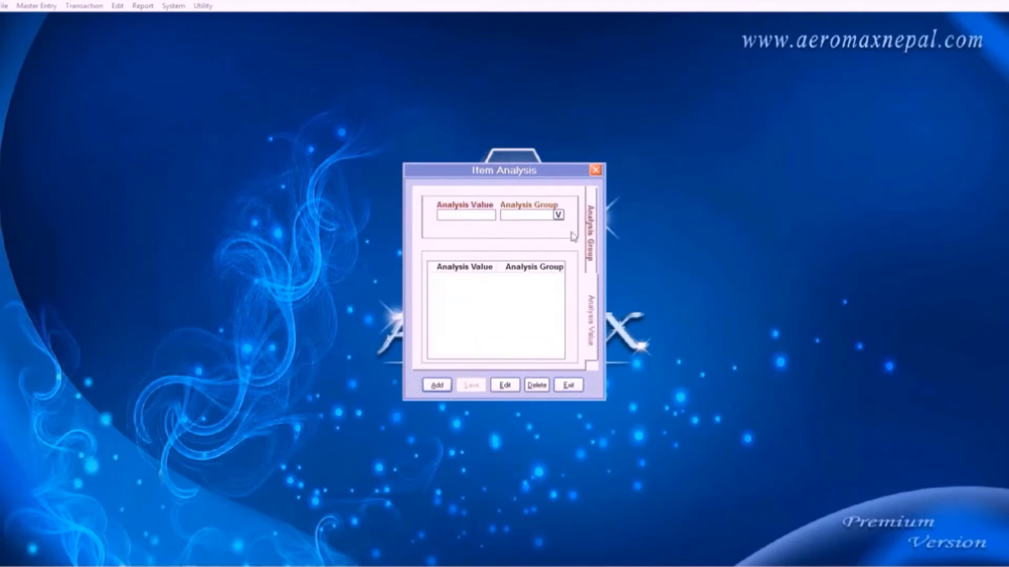
click(590, 239)
click(436, 387)
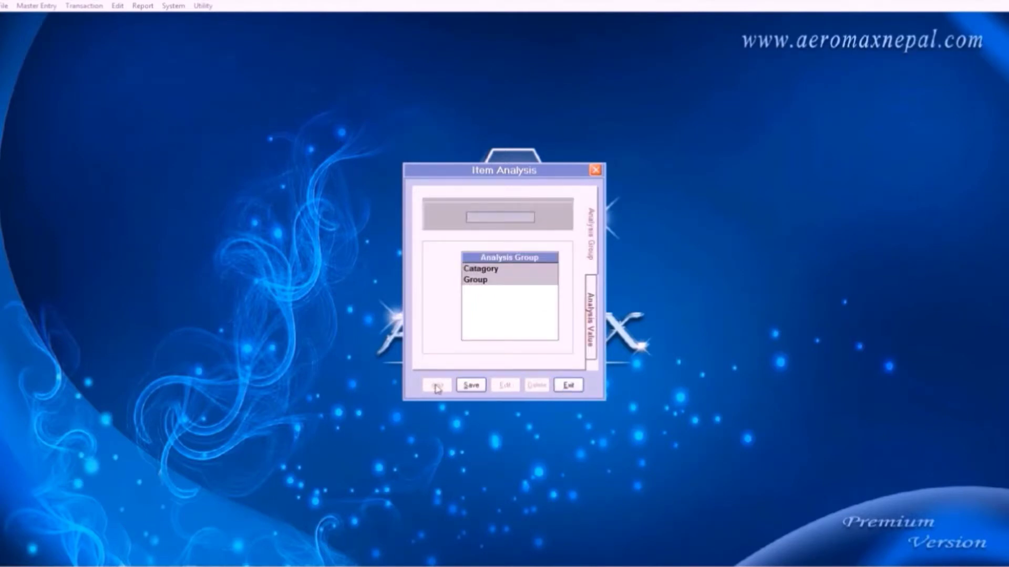
text(Laptops)
click(471, 385)
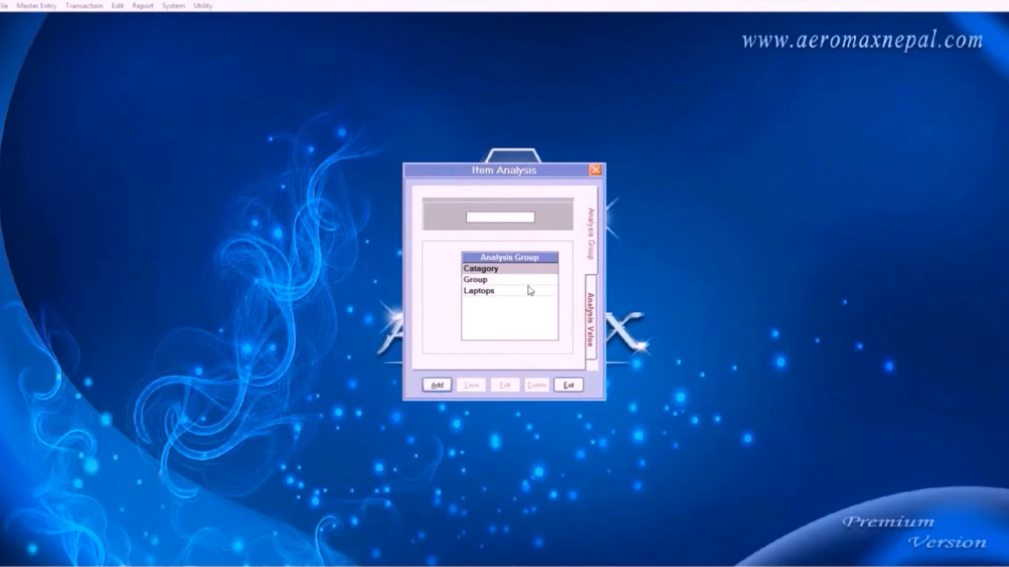
- Add the item analysis value I3 under the Laptops group
click(530, 291)
click(592, 313)
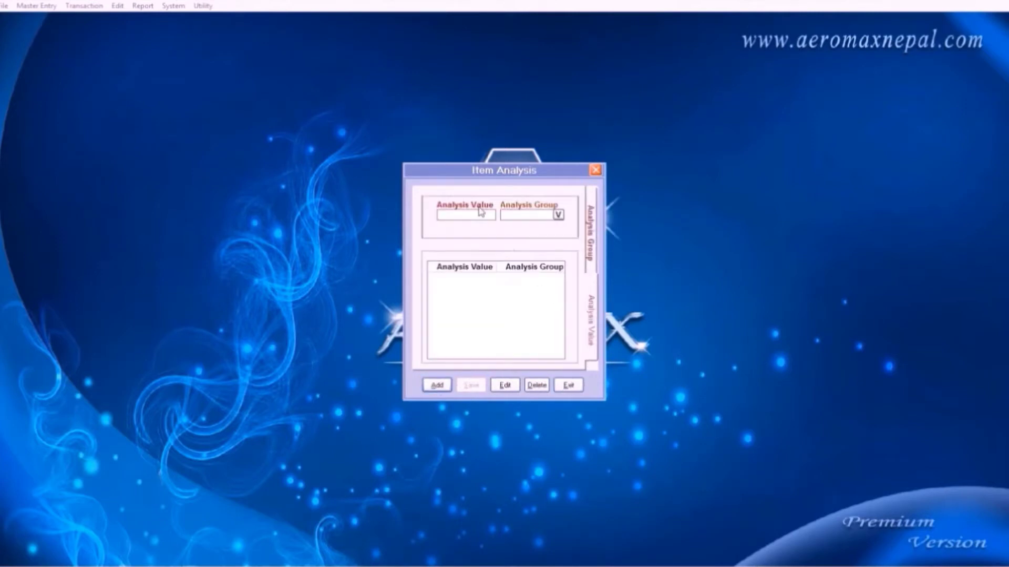
click(438, 386)
text(13)
key(Return)
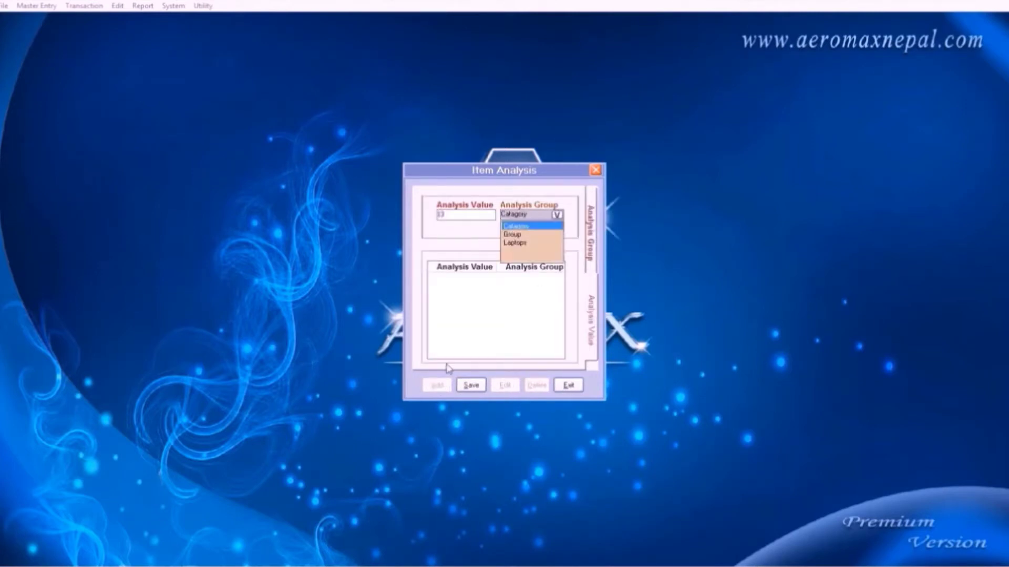
key(Down)
key(Down)
key(Return)
key(Return)
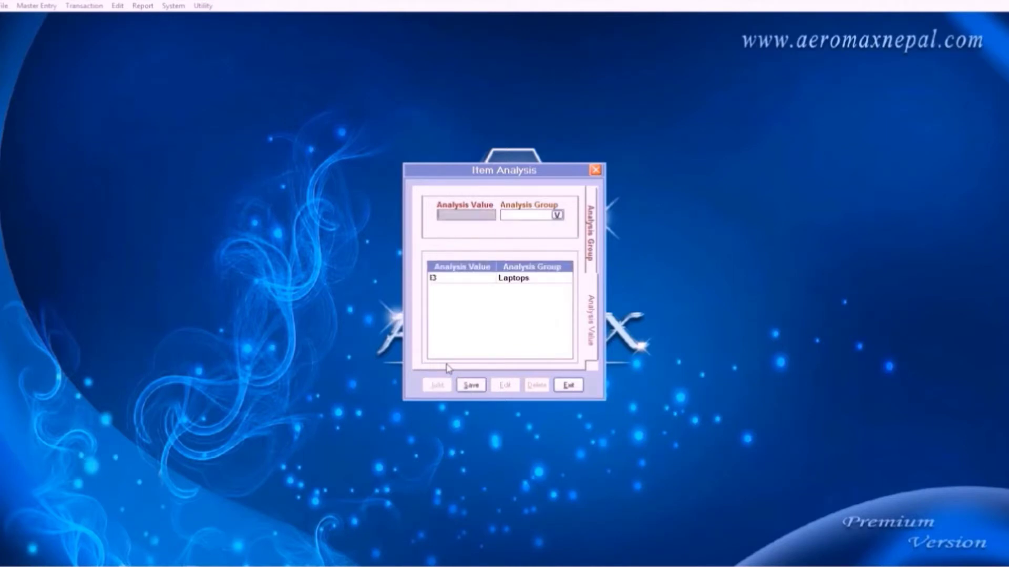
- Add the item analysis value I5 under the Laptops group
text(15)
key(Return)
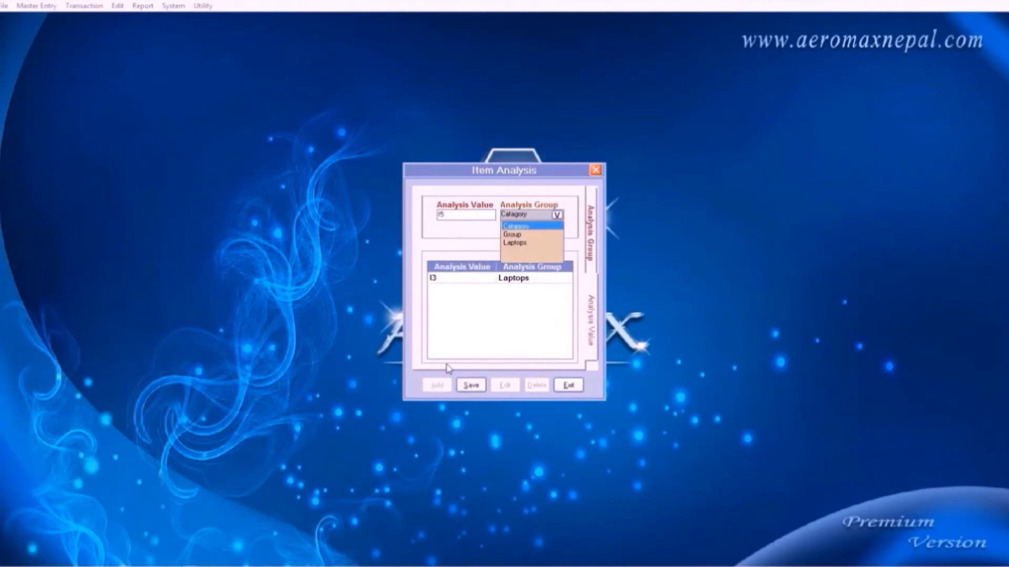
key(Down)
key(Down)
key(Return)
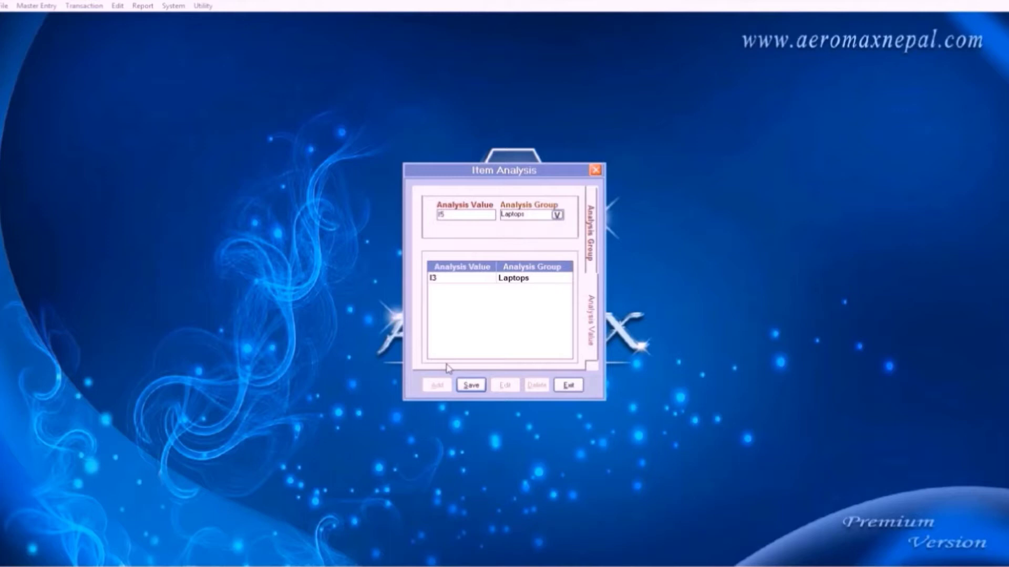
key(Return)
key(Return)
- Add the item analysis value I7 under the Laptops group
text(I7)
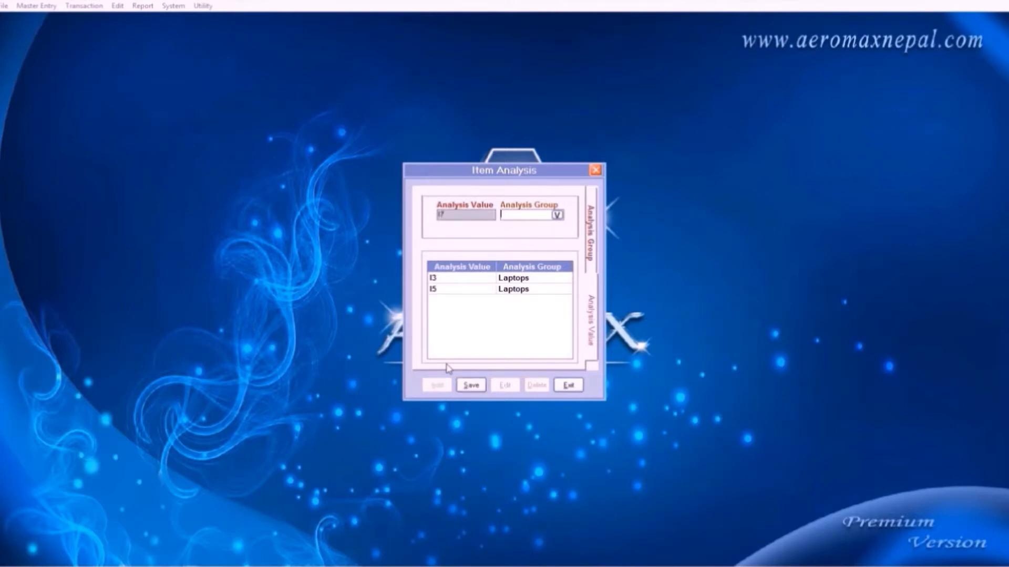
key(Return)
key(Down)
key(Down)
key(Return)
key(Return)
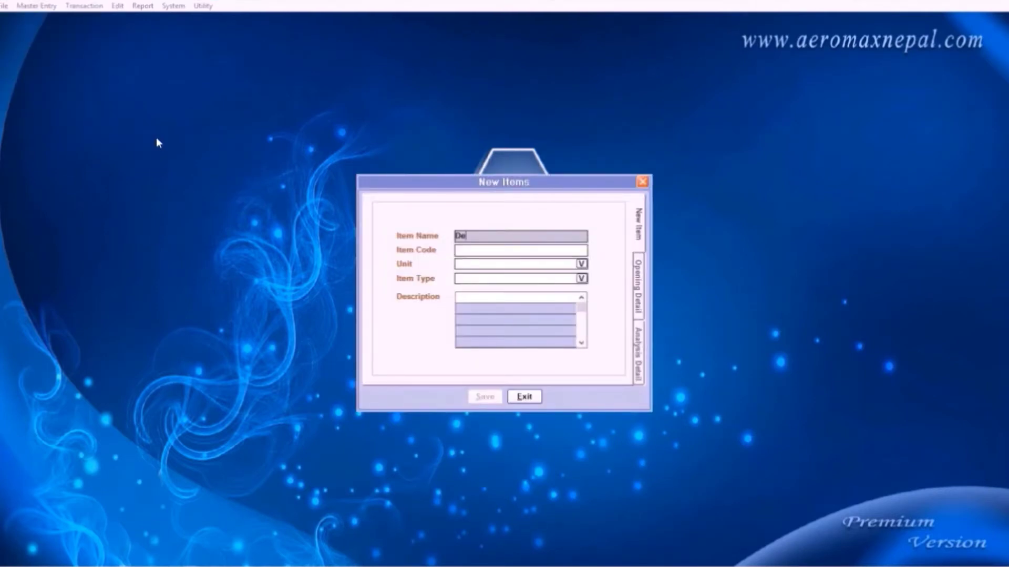
- Name the new item Dell, generate its item code, and set the unit to Pcs. and the type to Inventory Item
text(ll)
key(Return)
key(Return)
key(Down)
key(Down)
key(Down)
key(Down)
key(Down)
key(Down)
key(Down)
key(Down)
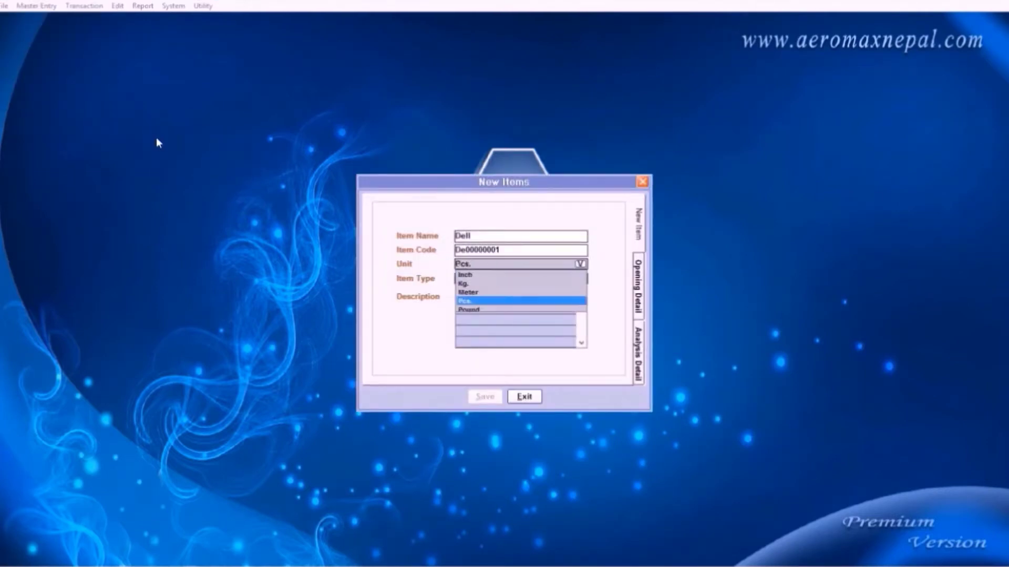
key(Return)
key(Return)
key(Return)
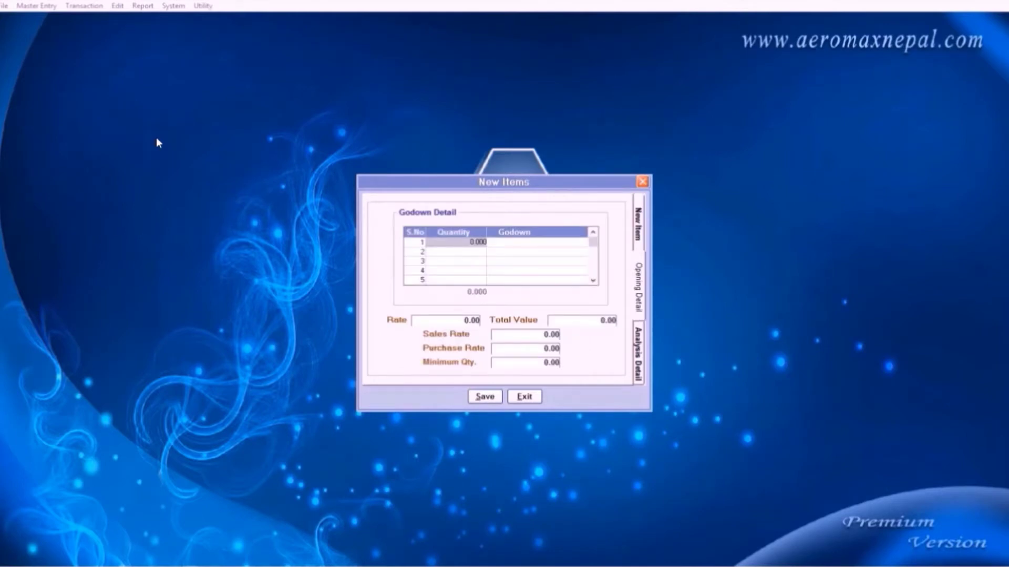
- Skip the item's opening and packing details, assign it the Laptops value I3, and save the item
key(Return)
key(Return)
key(Return)
key(Return)
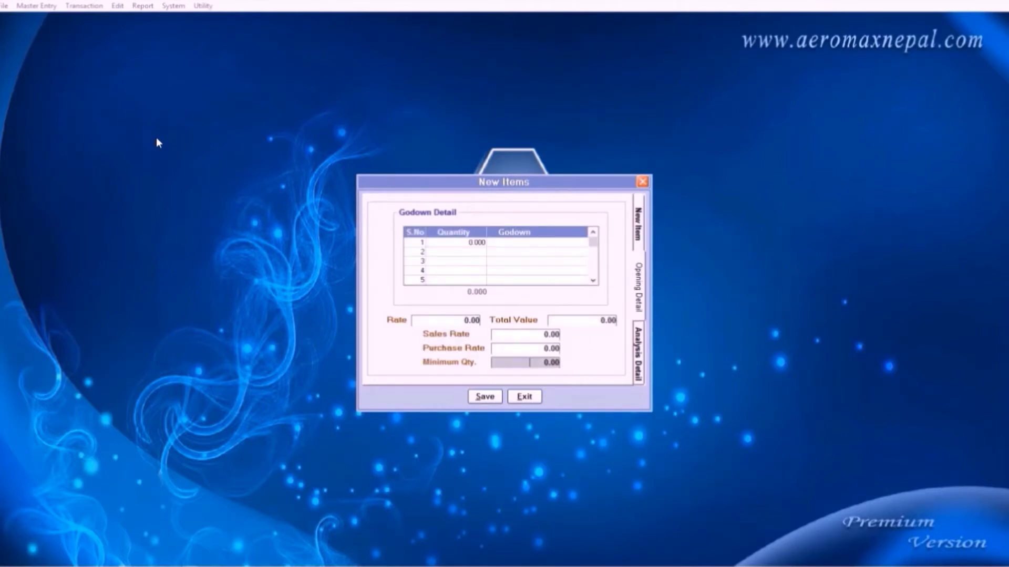
key(Return)
key(Return)
key(Return)
key(Return)
key(Return)
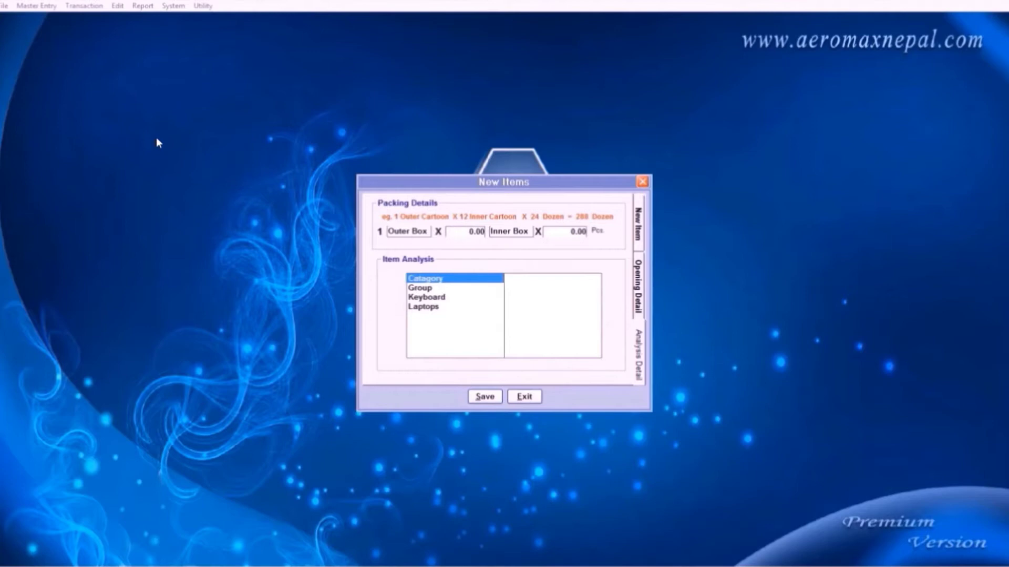
key(Down)
key(Down)
key(Down)
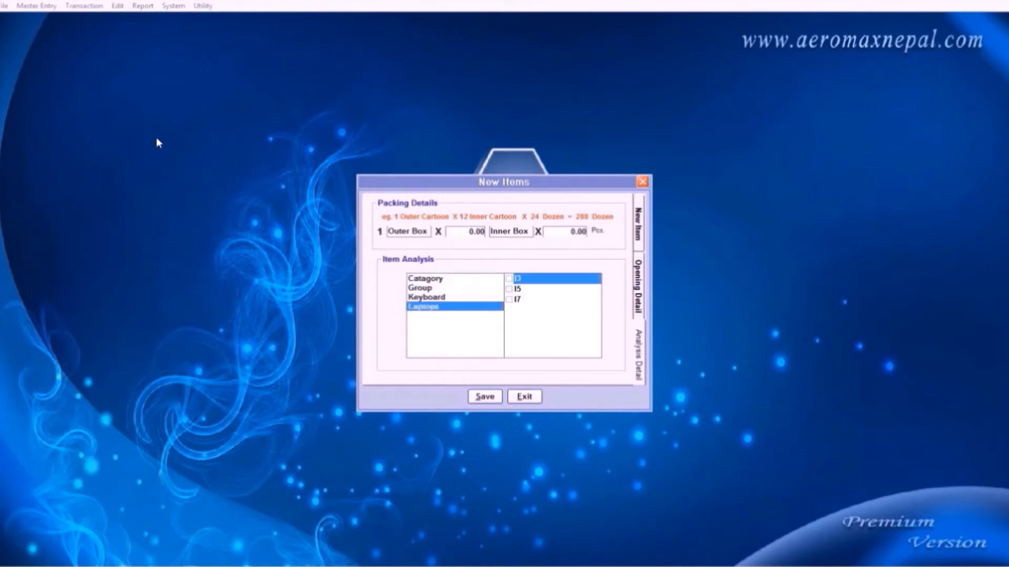
key(Up)
key(Down)
key(Down)
key(Down)
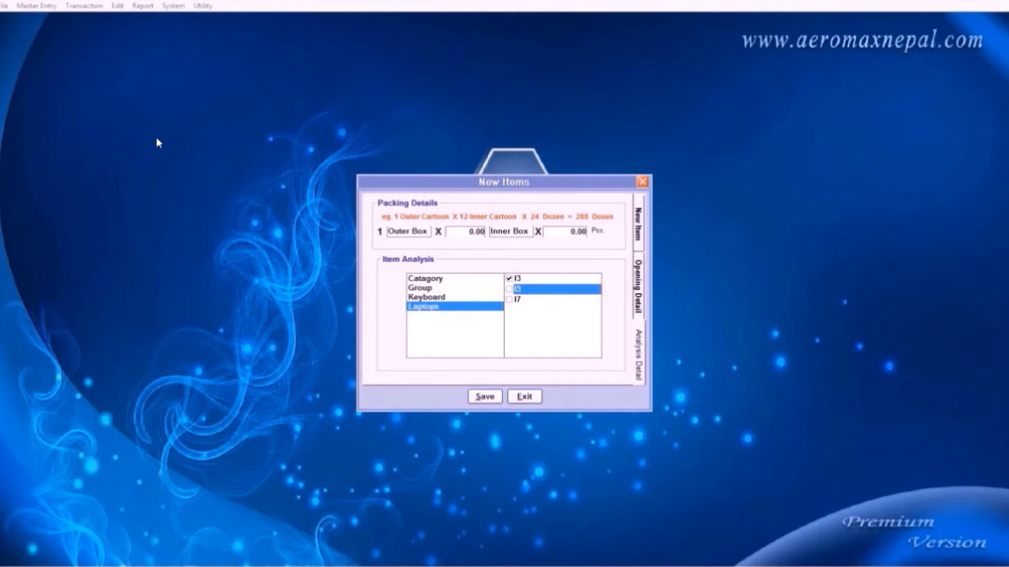
key(Up)
key(Up)
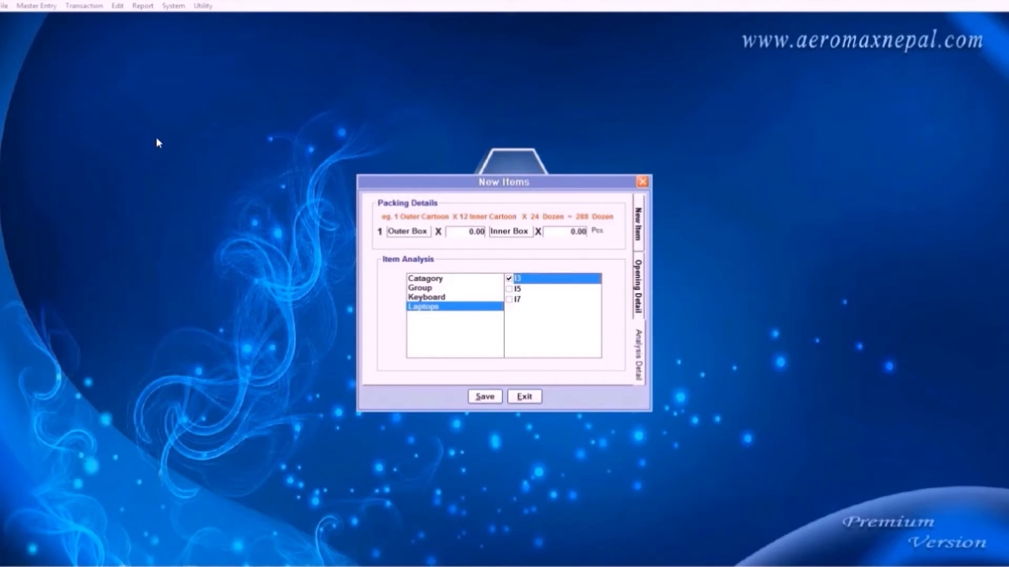
key(alt+s)
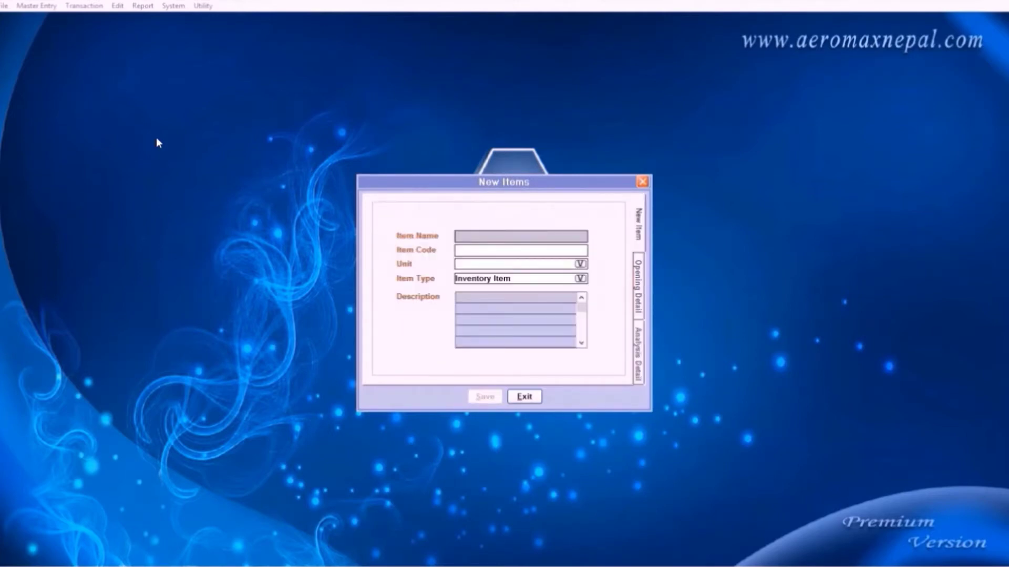
- Name the new item Dell Inspiron n5110, generate its item code, and set the unit to Pcs. and the type to Inventory Item
text(Dell In)
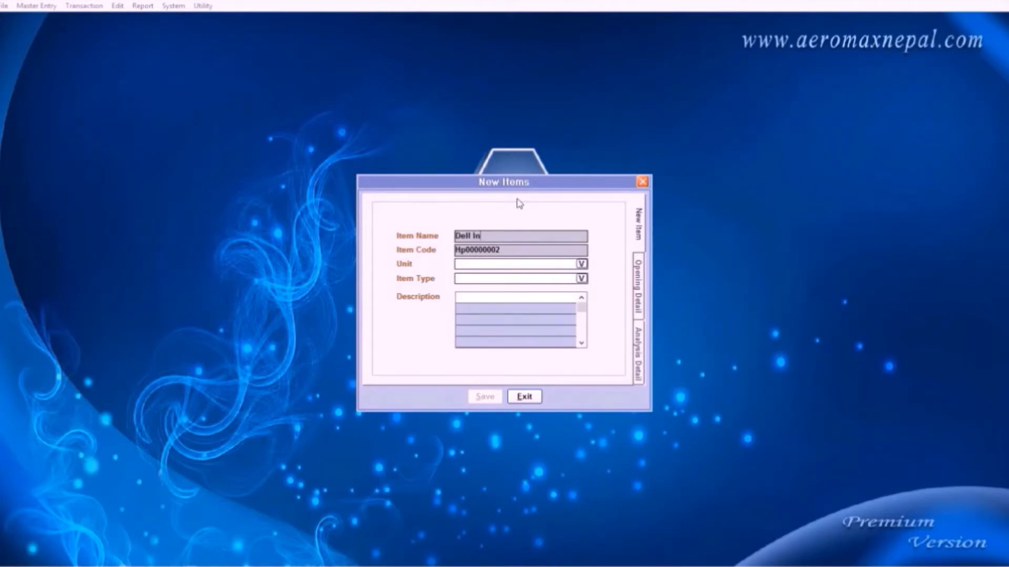
text(spiron n5110)
key(Tab)
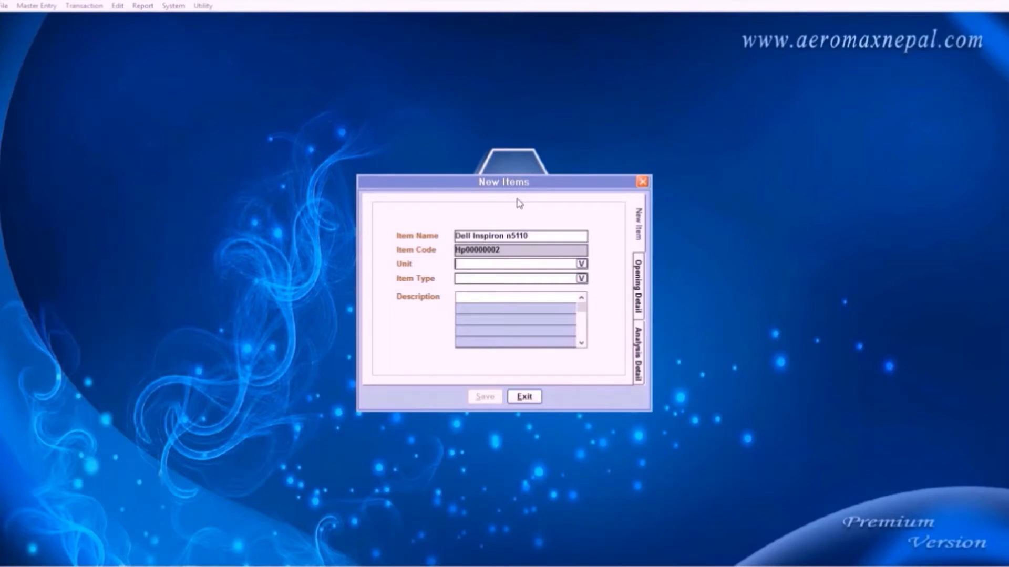
key(Tab)
key(p)
key(Tab)
key(Tab)
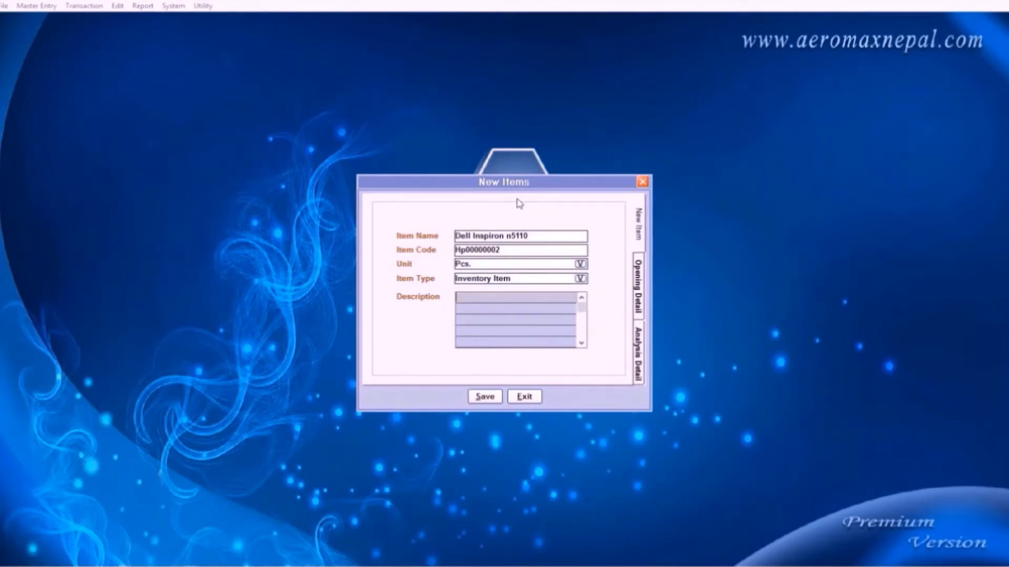
- Enter an opening quantity of 2 in Godown #1 for the item, leaving its rates and minimum quantity at zero
key(Tab)
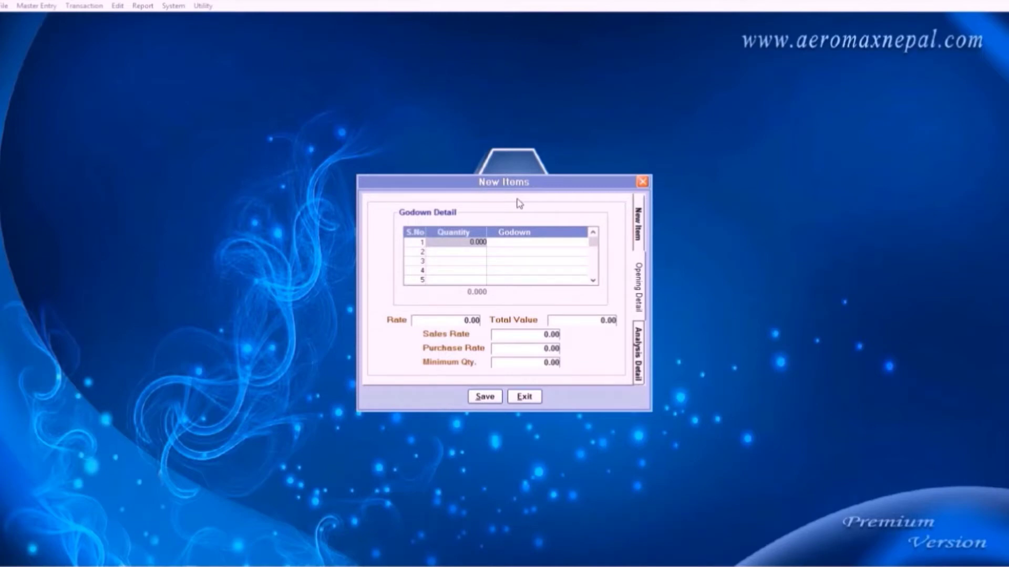
text(2)
key(Return)
key(Down)
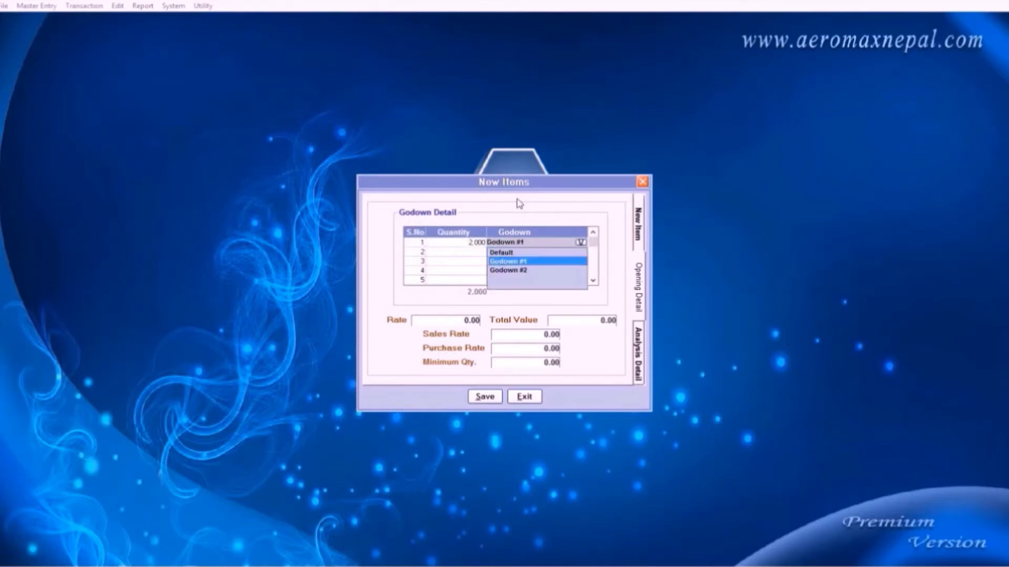
key(Return)
key(Return)
key(Tab)
key(Tab)
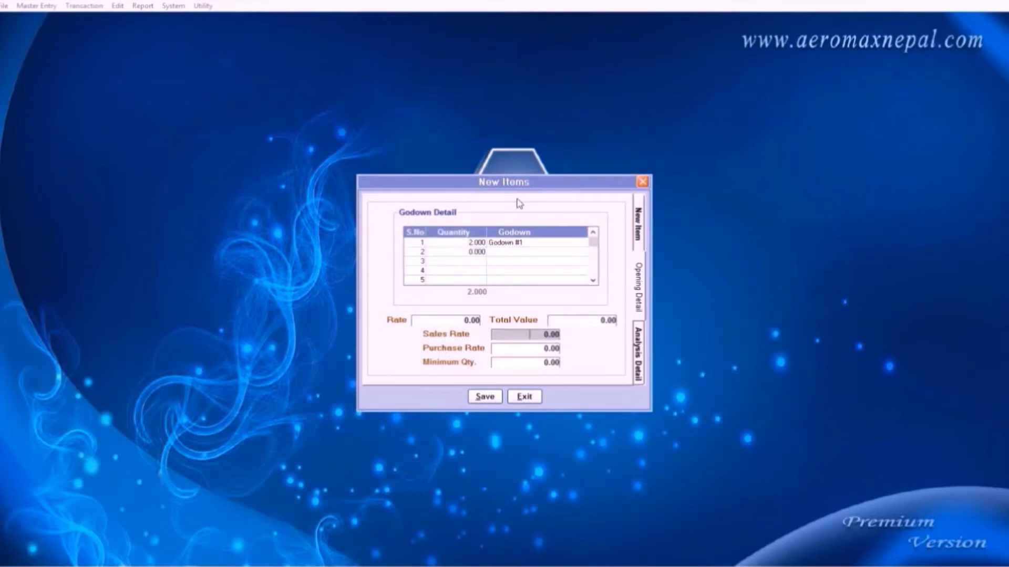
key(Tab)
key(Tab)
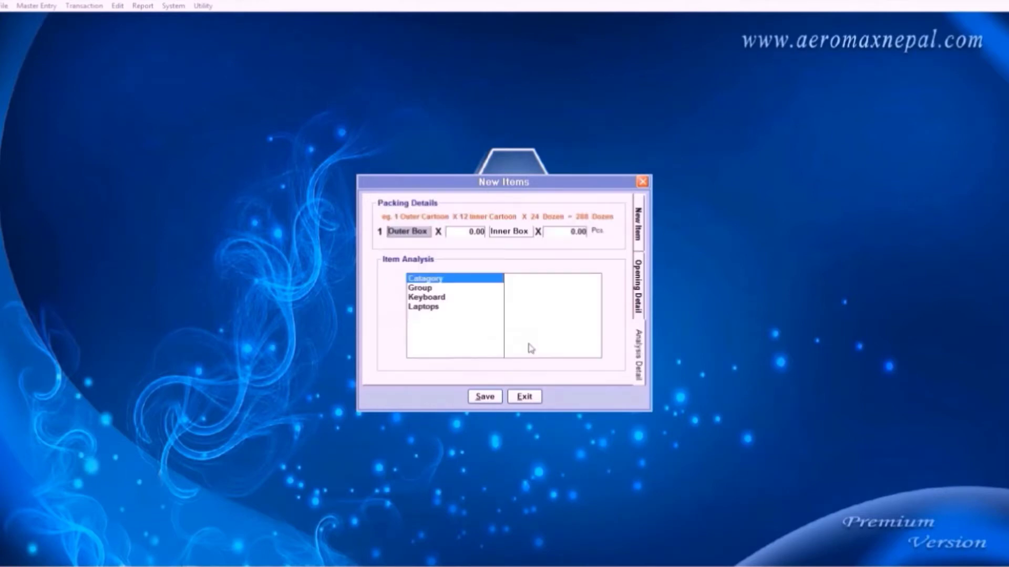
- Skip the packing details, assign the item the Laptops value I7, and save it
key(Tab)
key(Tab)
key(Tab)
key(Tab)
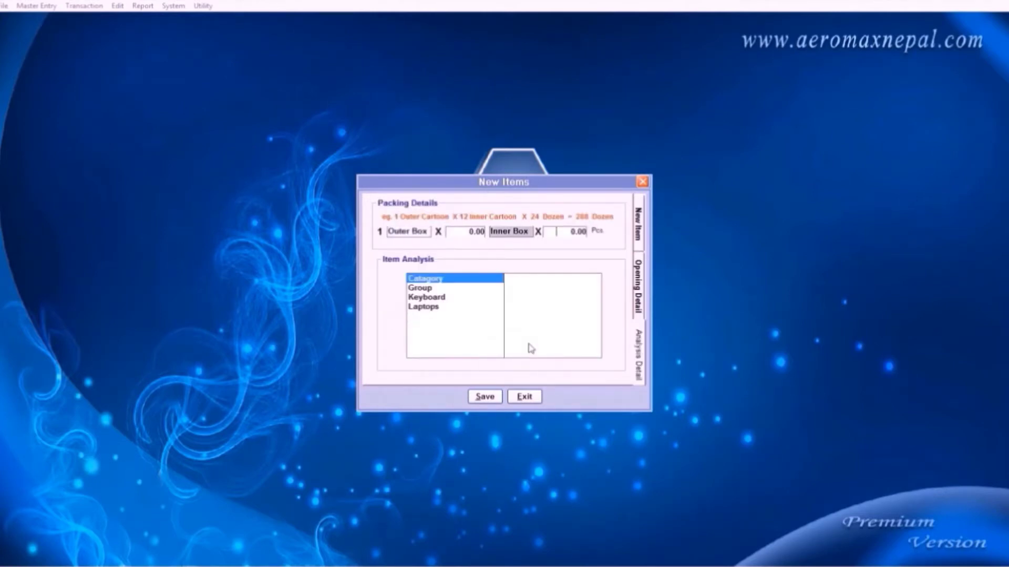
key(Down)
key(Down)
key(Down)
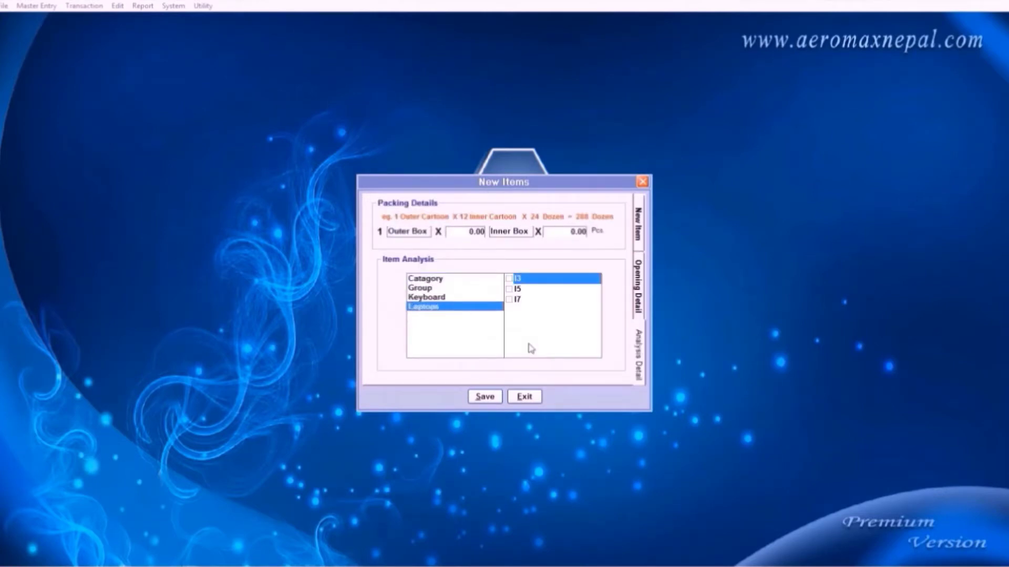
click(514, 301)
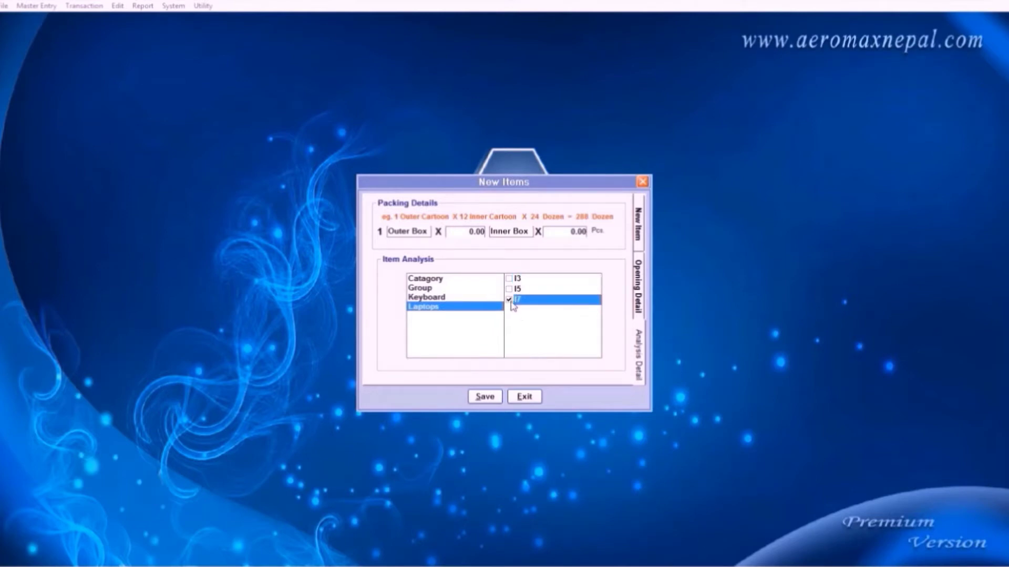
click(490, 397)
- Add the item Dell 5330 with an opening quantity of 3 in Godown #2, assign it the Laptops value I7, and save it
text(Dell)
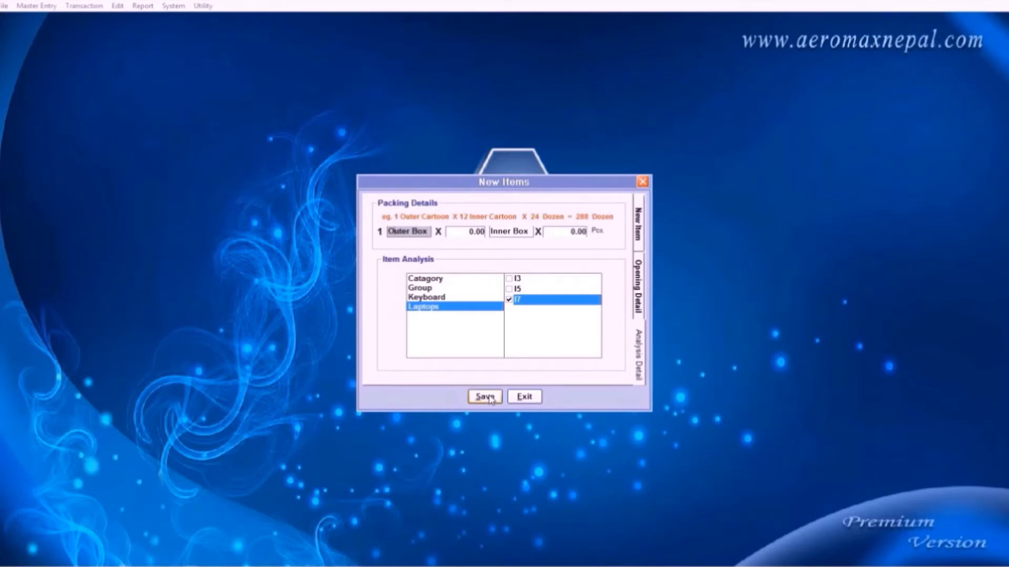
key(Tab)
key(Tab)
key(Tab)
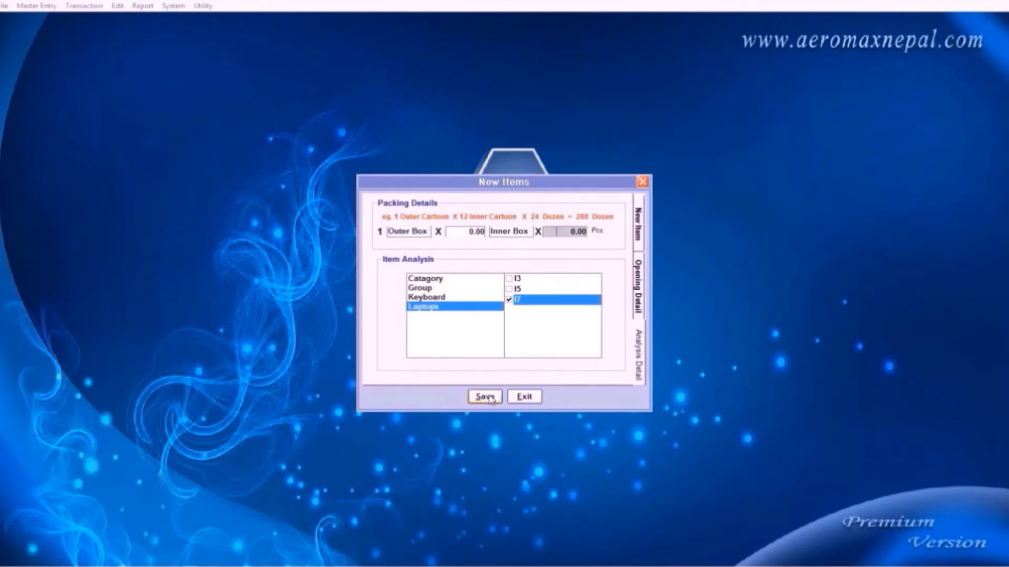
click(484, 397)
- Start a sales bill with the default date and invoice number, in credit mode, for the customer's account
click(85, 5)
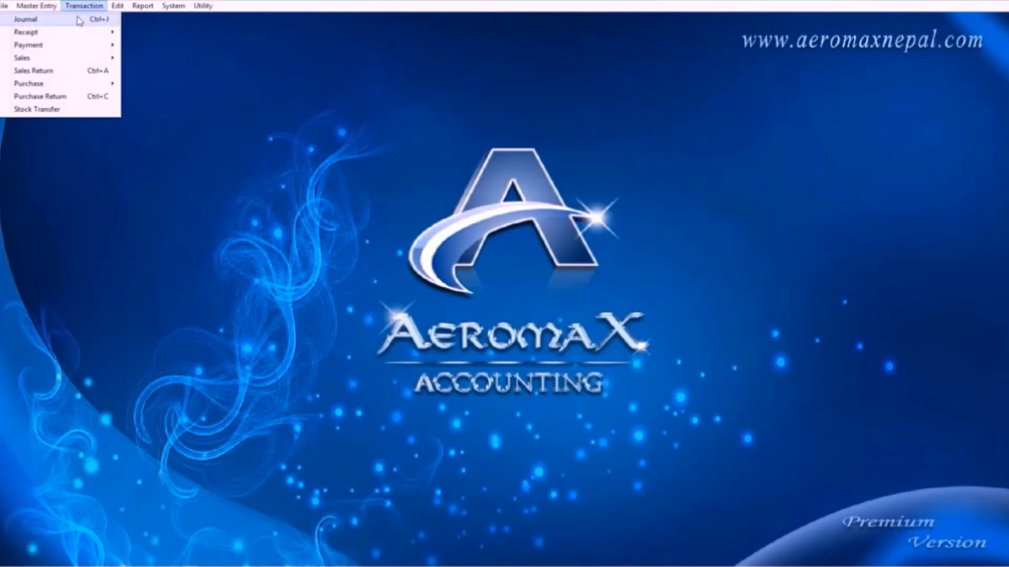
mouse_move(80, 59)
click(134, 59)
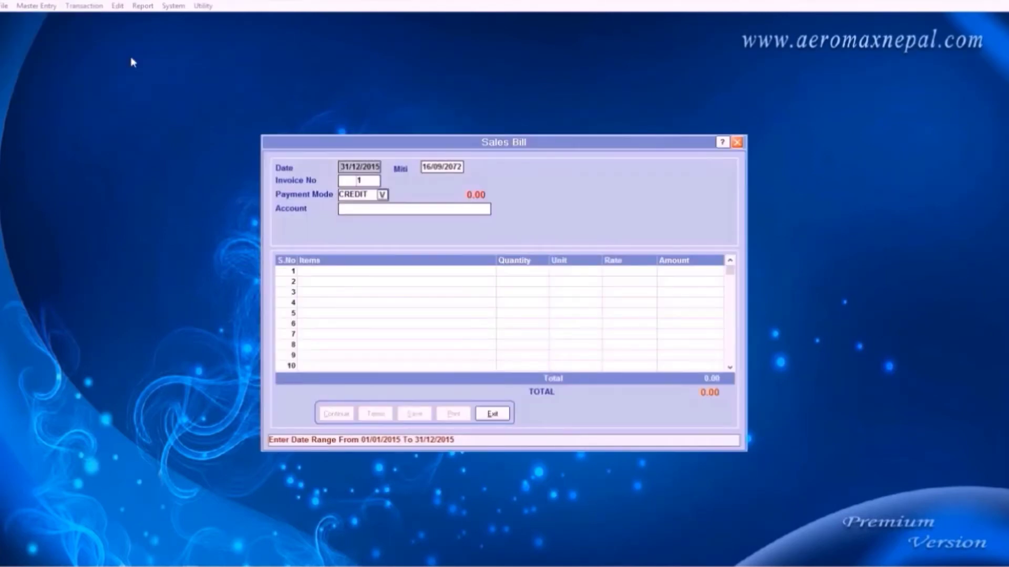
key(Return)
key(Return)
key(Return)
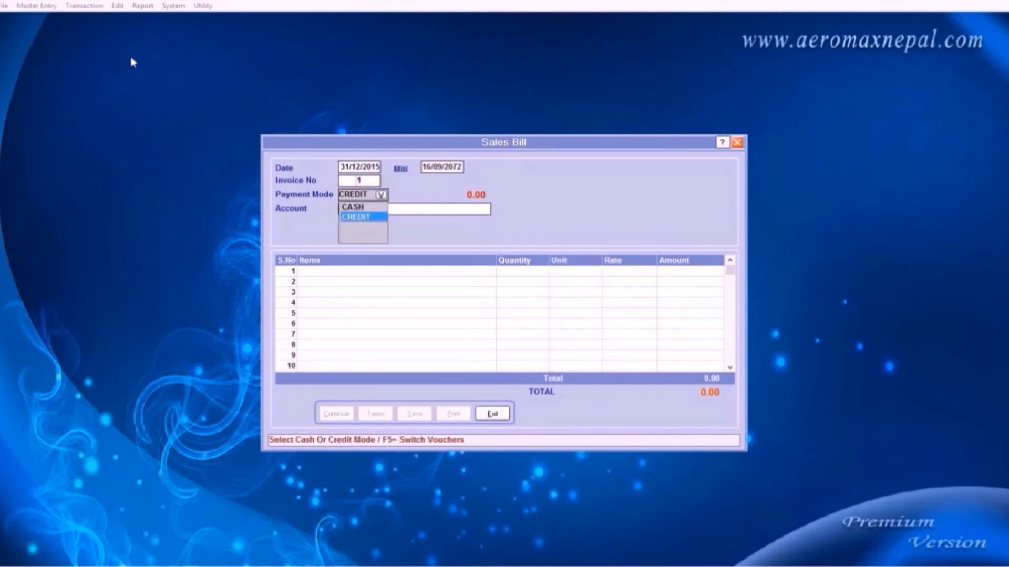
key(Return)
key(Return)
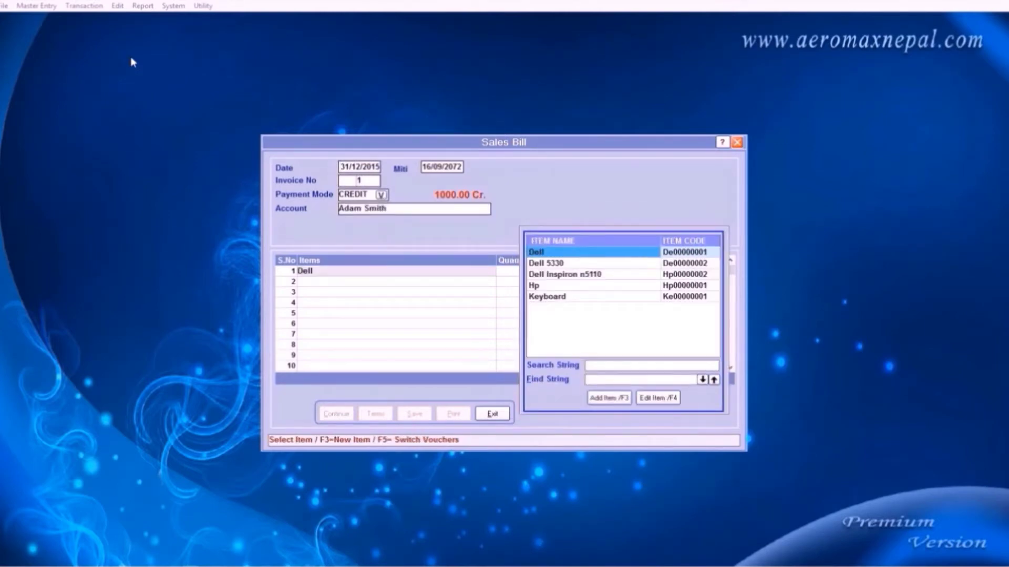
- Bill one Dell 5330 at 70000, one Dell Inspiron n5110 at 65000 and one Hp at 45000, and save the invoice
key(Down)
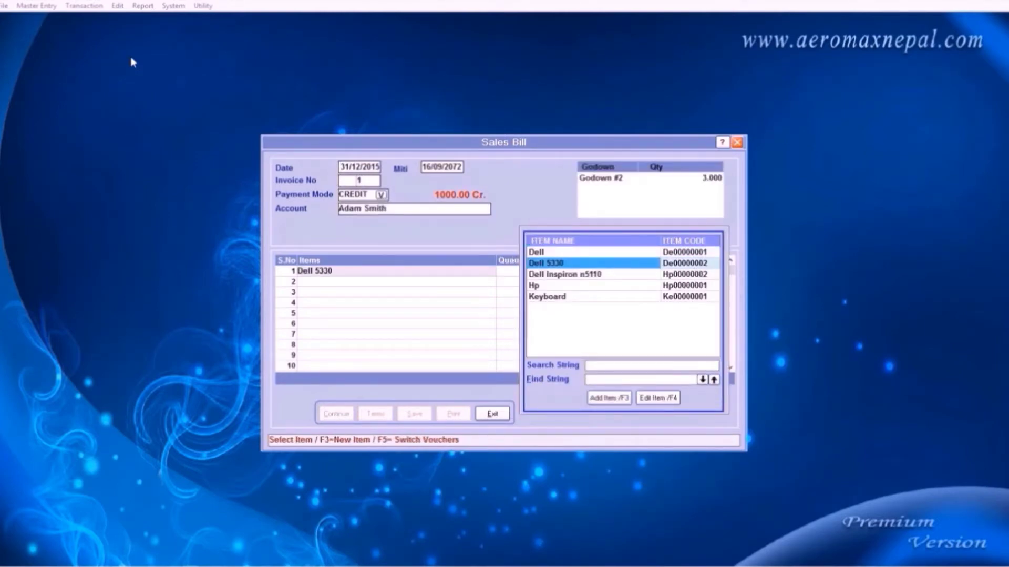
key(Down)
key(Up)
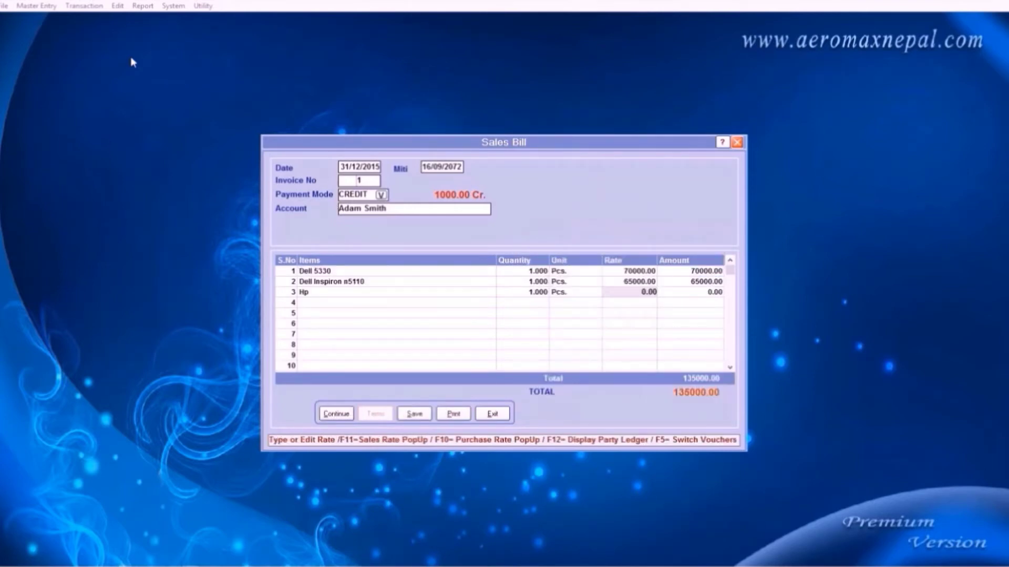
text(45000)
key(Return)
key(Return)
key(Return)
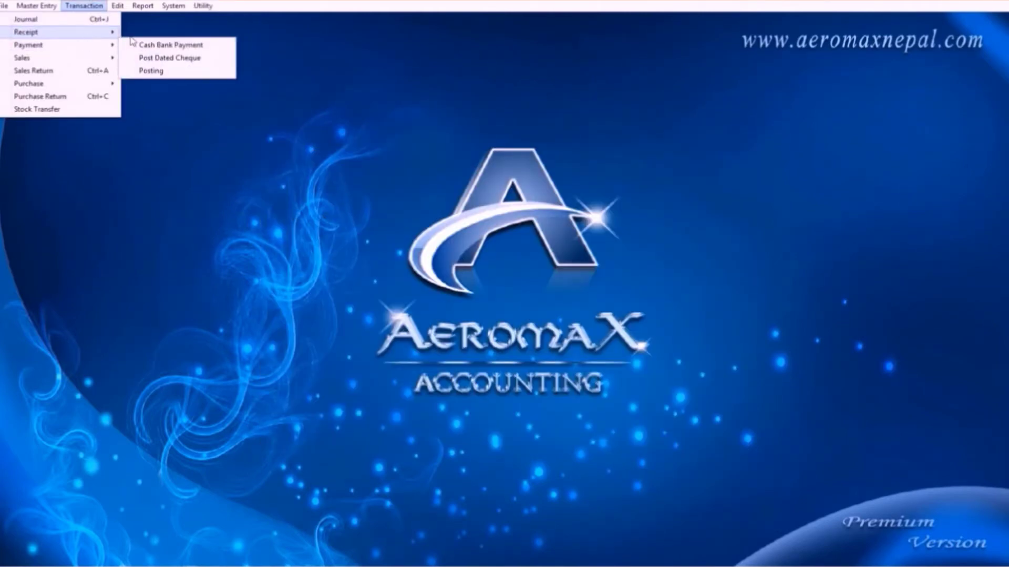
- Start a cash/bank receipt voucher debiting Cash and credit the customer's account with 1000, without narration or money receipt number
mouse_move(113, 32)
click(147, 30)
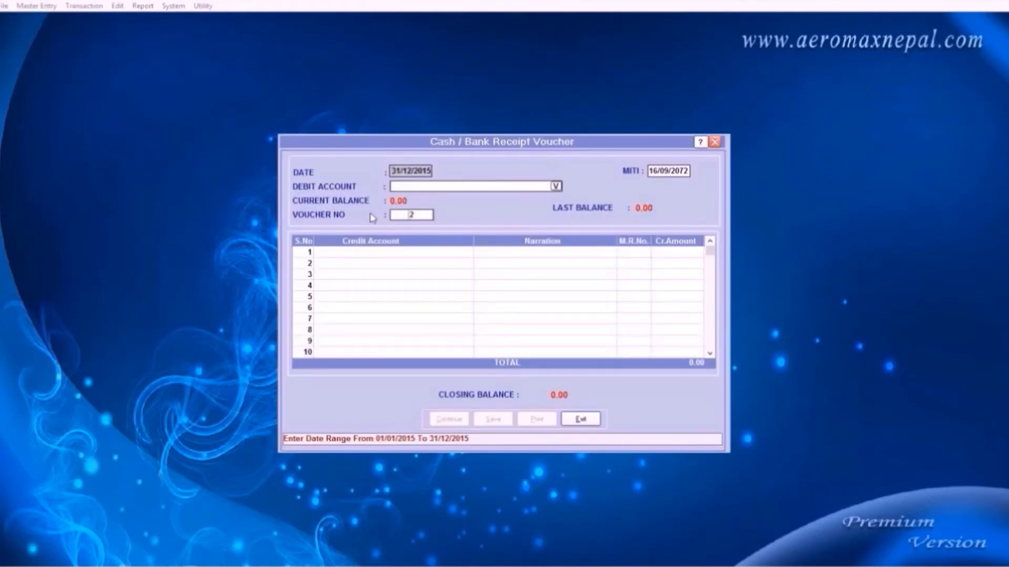
key(Return)
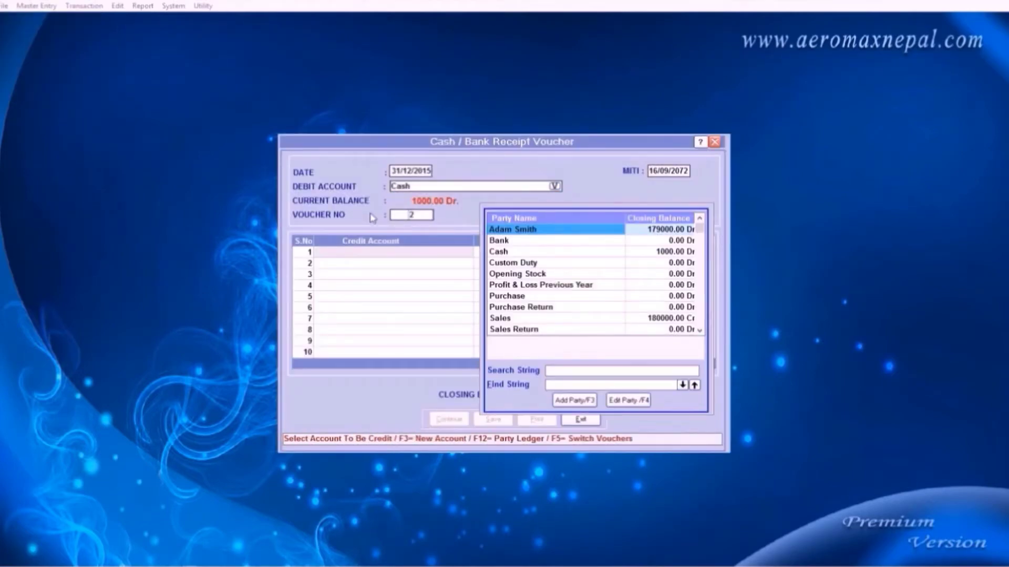
key(Return)
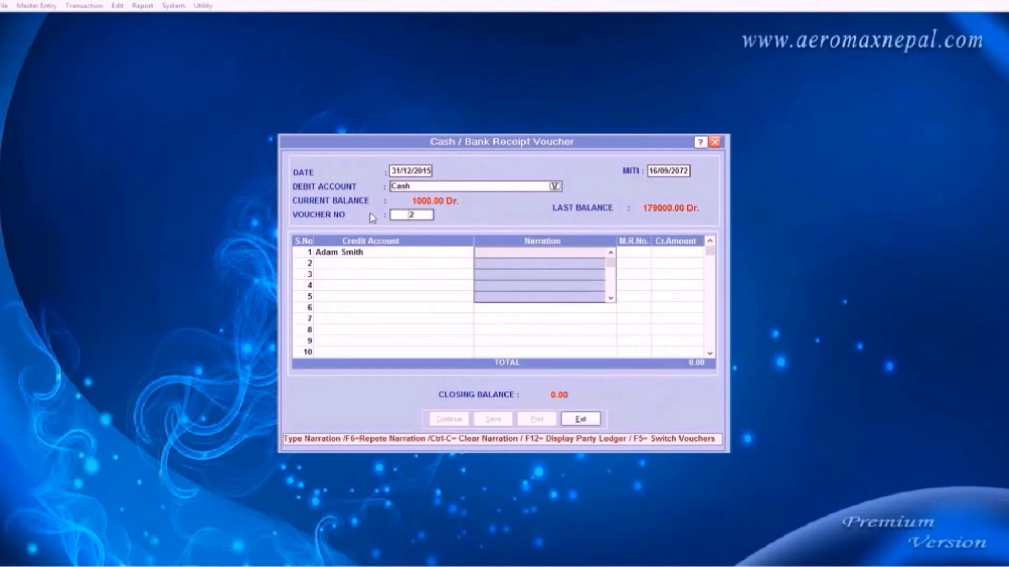
key(Return)
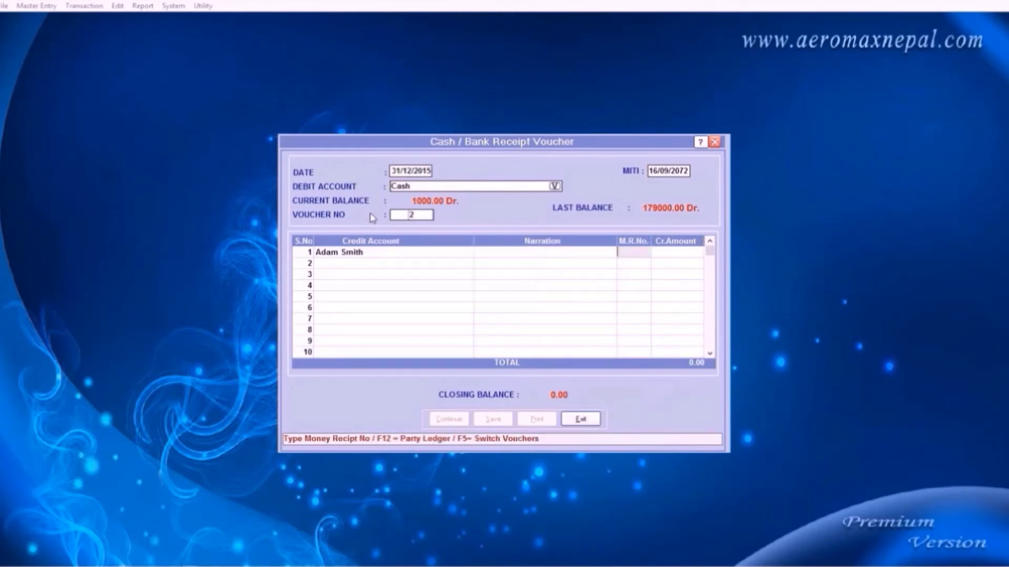
key(Return)
text(1000)
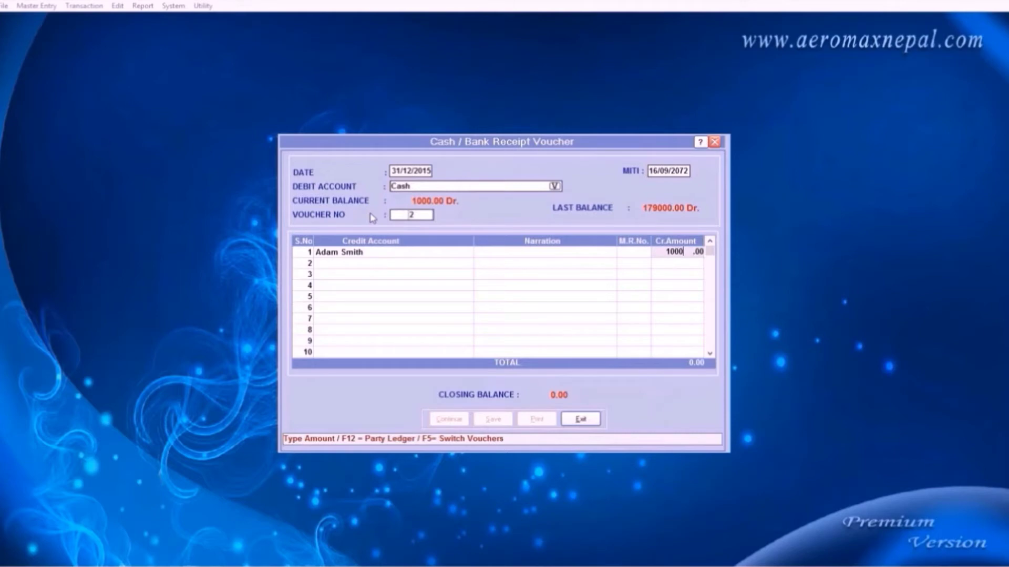
key(Return)
- Add a second receipt line crediting Custom Duty with 5000, without narration or money receipt number
key(Down)
key(Down)
key(Down)
key(Return)
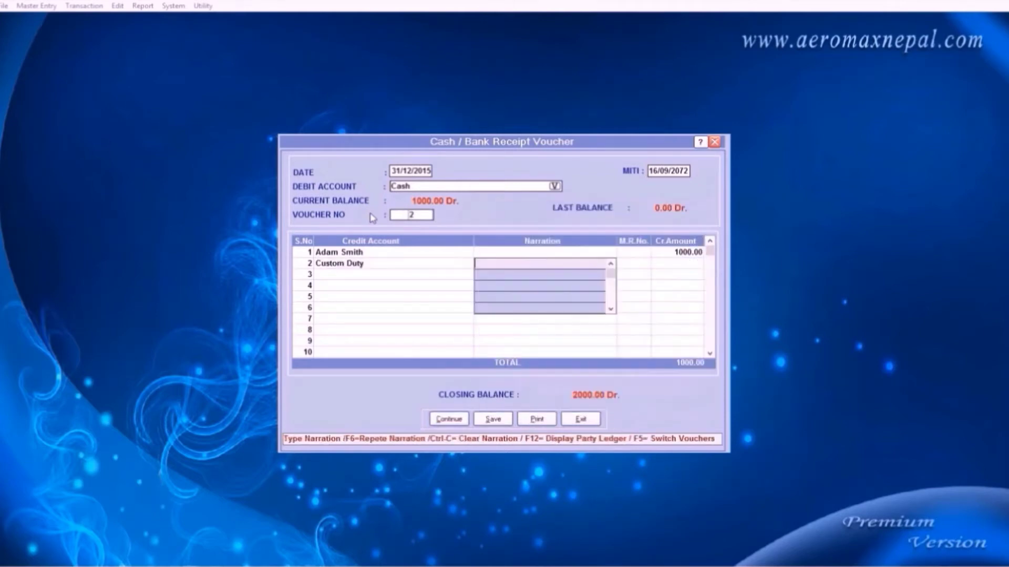
key(Return)
key(Return)
text(5000 .00)
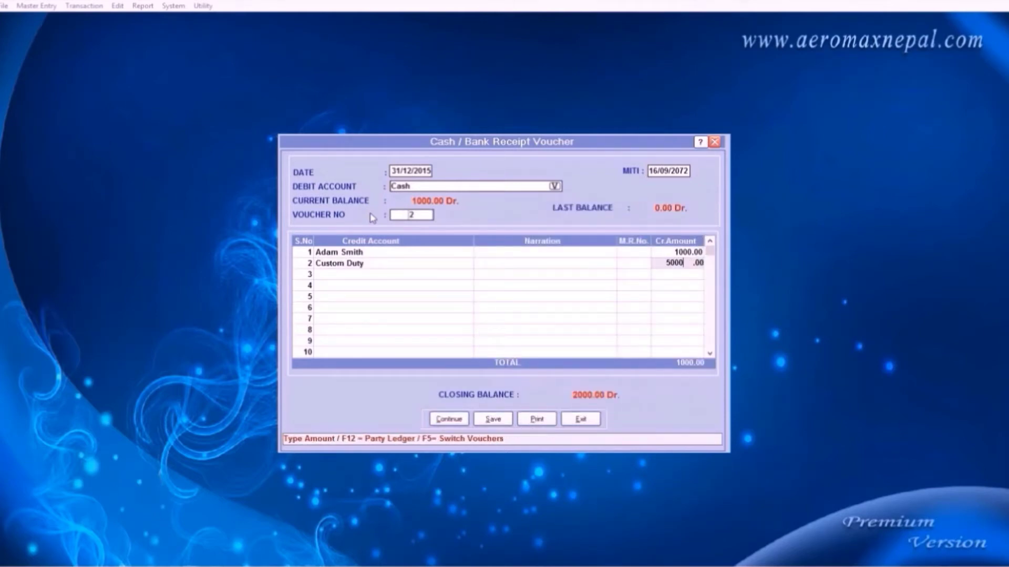
key(Return)
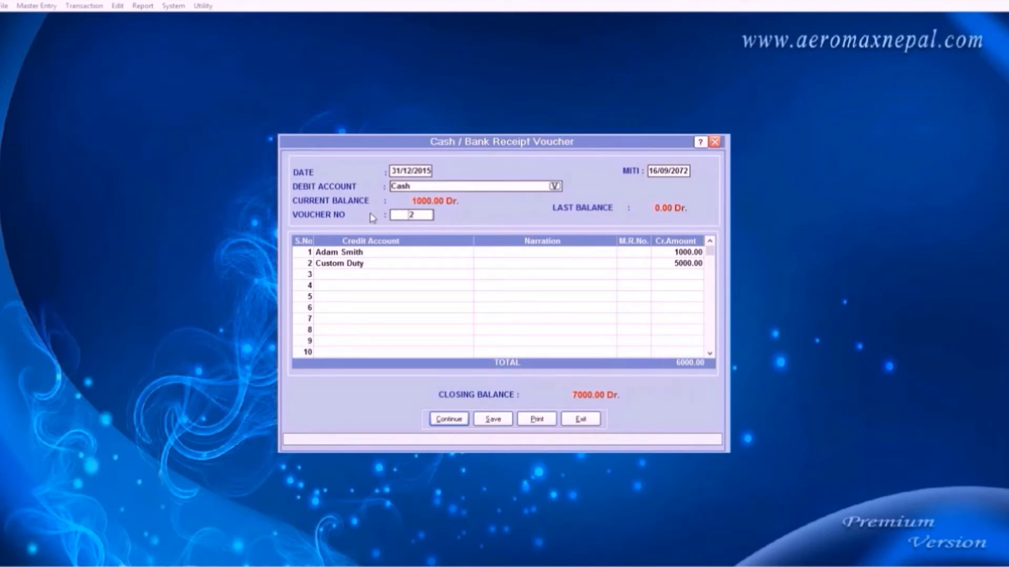
- Try marking the Custom Duty line of the receipt voucher for deletion and restoring it
click(302, 268)
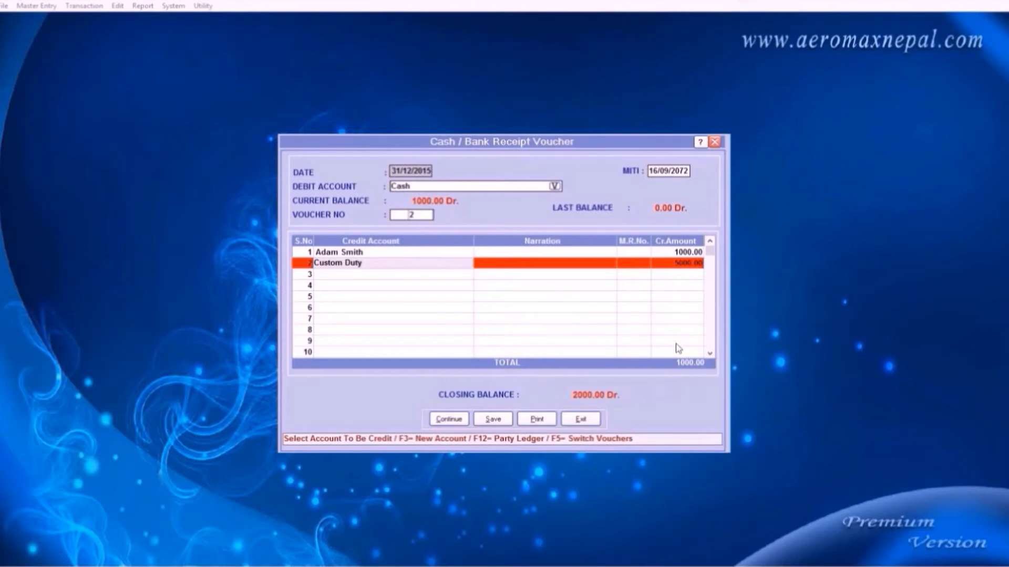
click(309, 274)
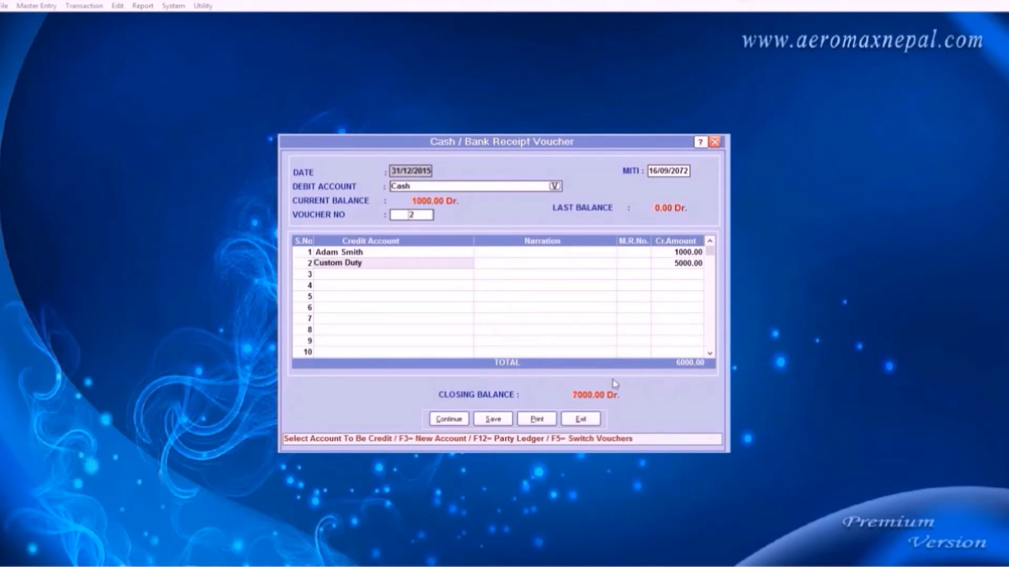
click(308, 266)
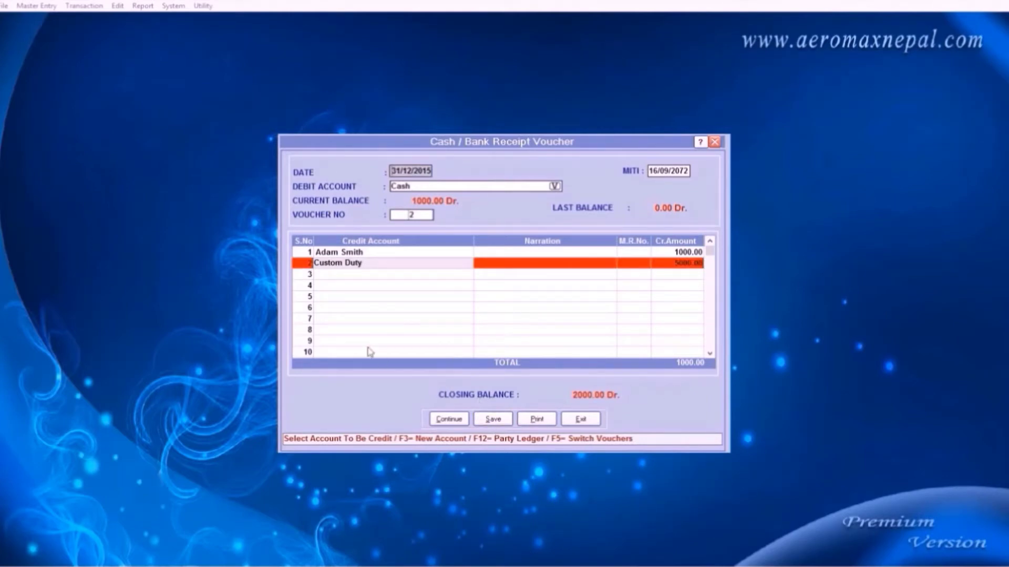
- Switch to a payment voucher over the open receipt, try Cash as its credit account, and close it unsaved
key(F5)
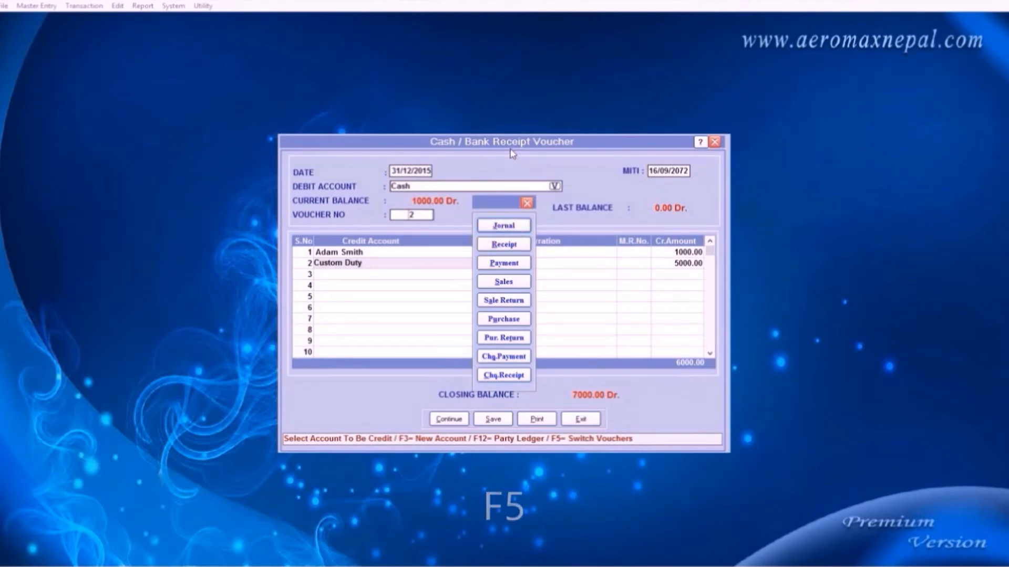
click(503, 263)
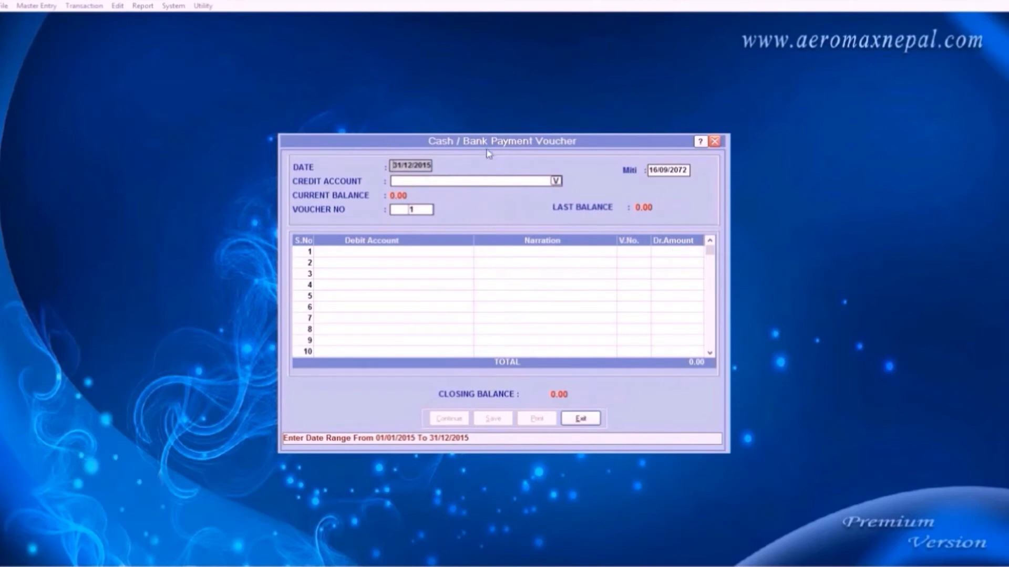
drag(489, 144, 462, 179)
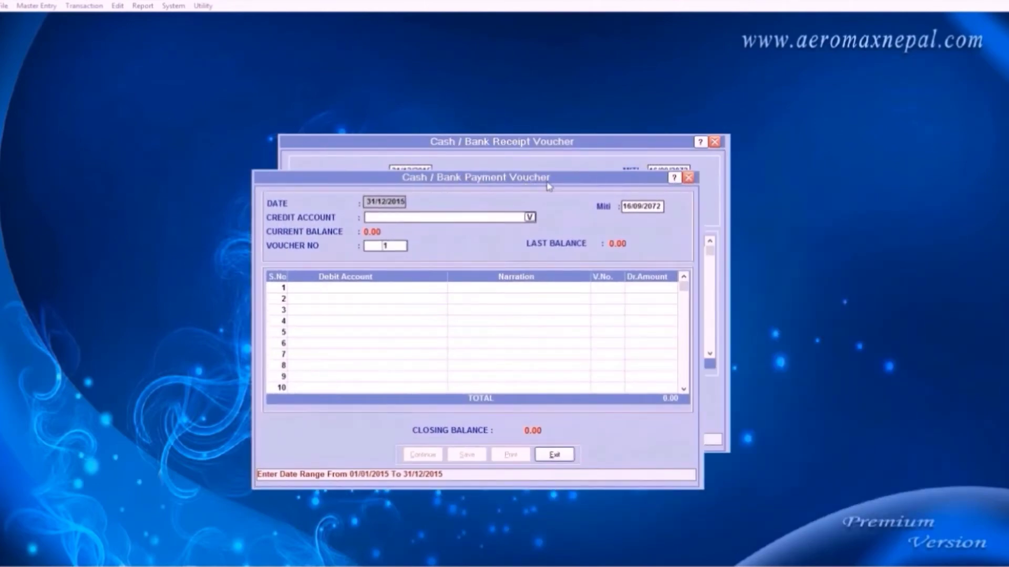
key(Return)
key(Return)
key(Return)
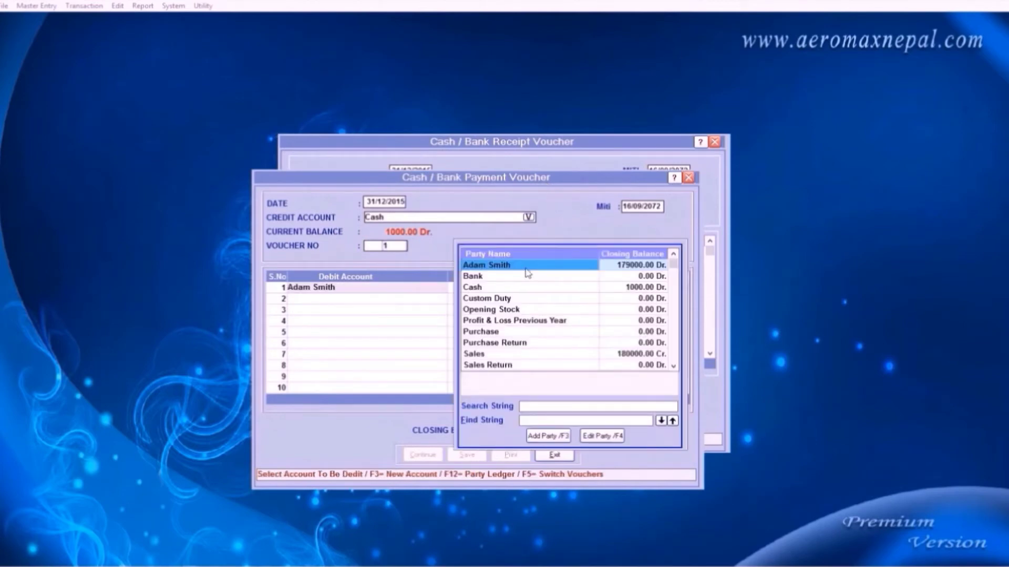
click(688, 177)
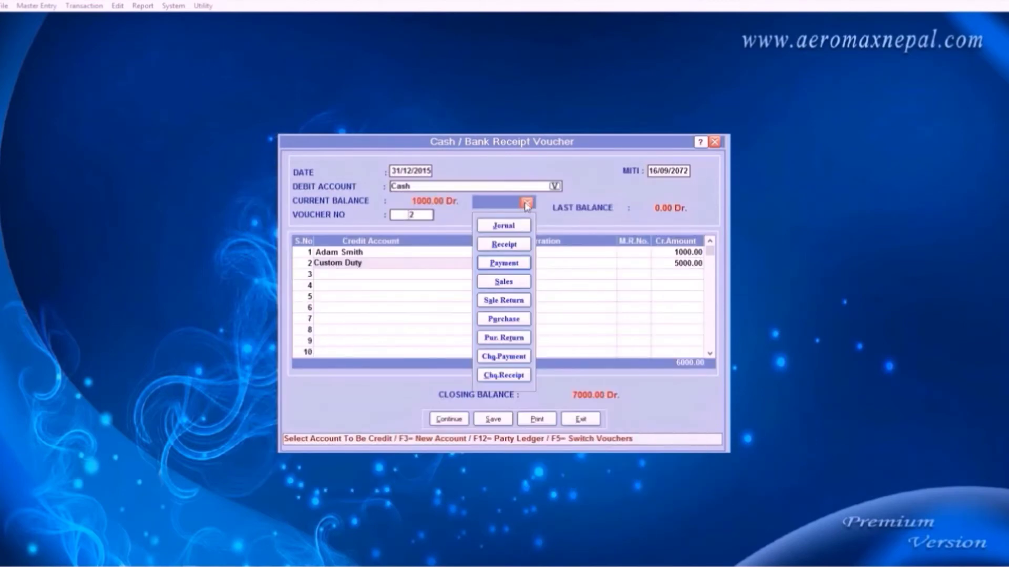
- Dismiss the voucher-switching list, save the receipt voucher with its two credit lines, and close the receipt entry window
click(527, 204)
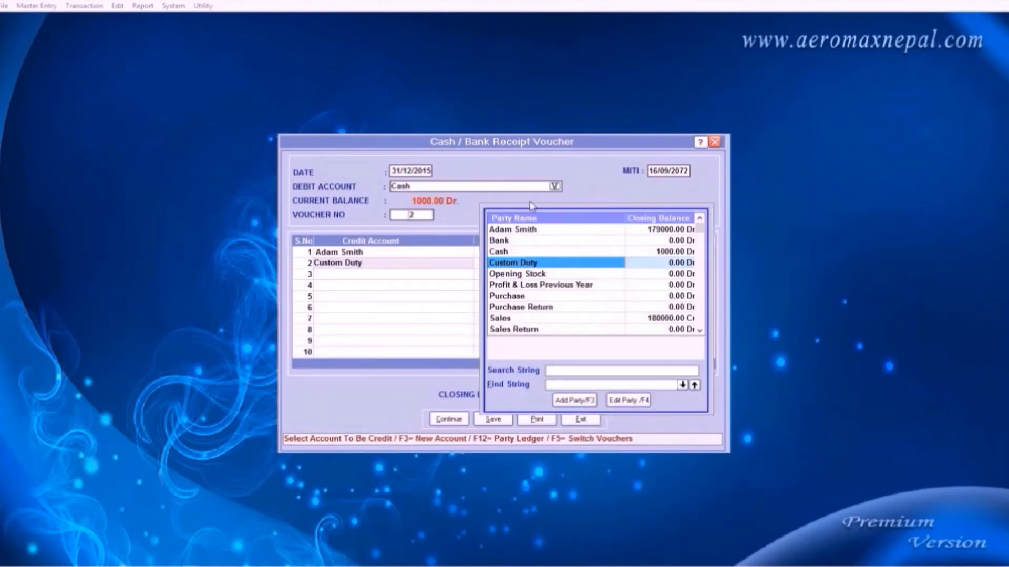
click(429, 273)
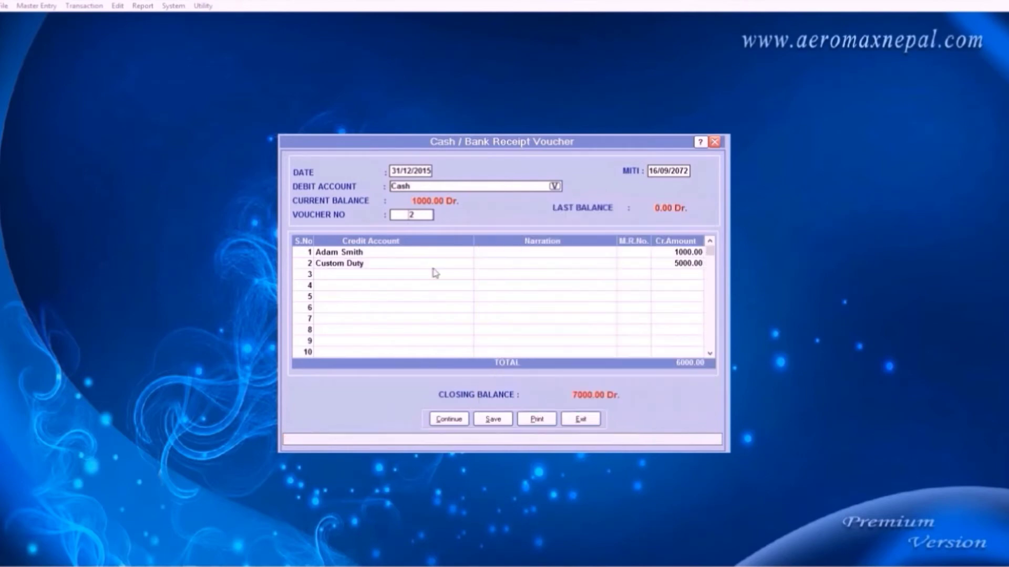
click(499, 418)
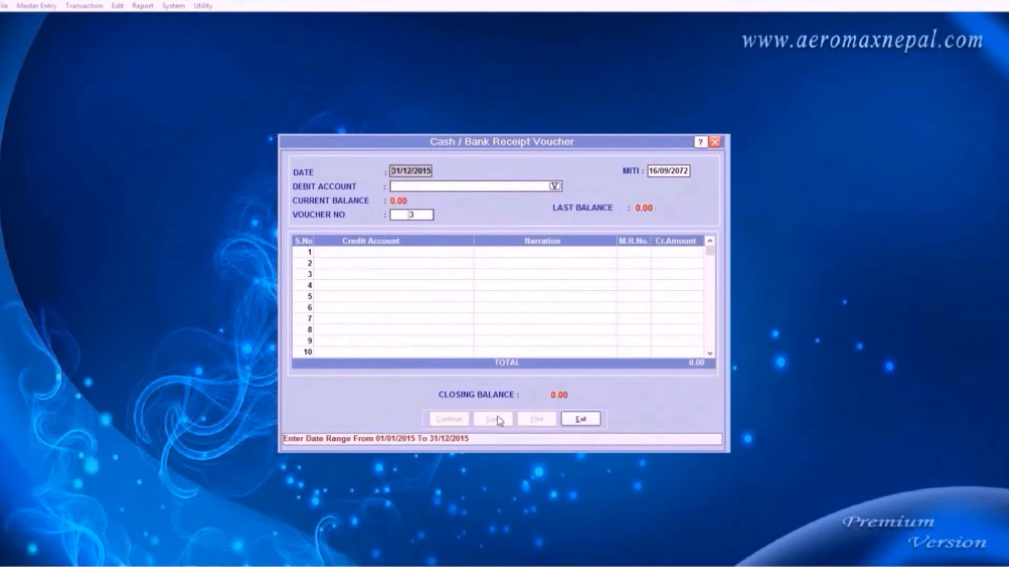
click(715, 143)
- Reopen saved receipt voucher 1 for editing and transfer it to a payment voucher, keeping Cash as credit account and the customer's 1000 line
click(117, 6)
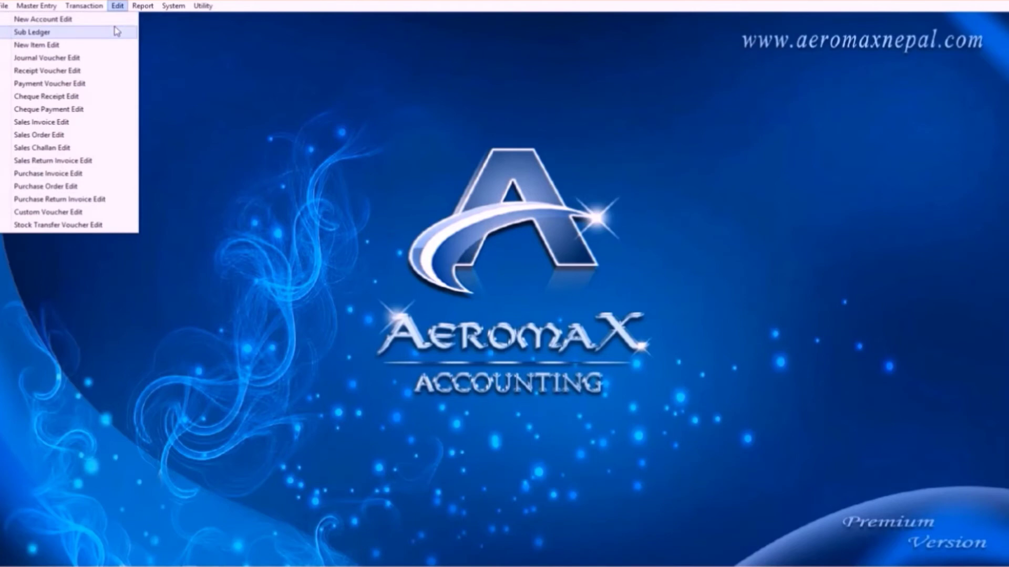
click(105, 70)
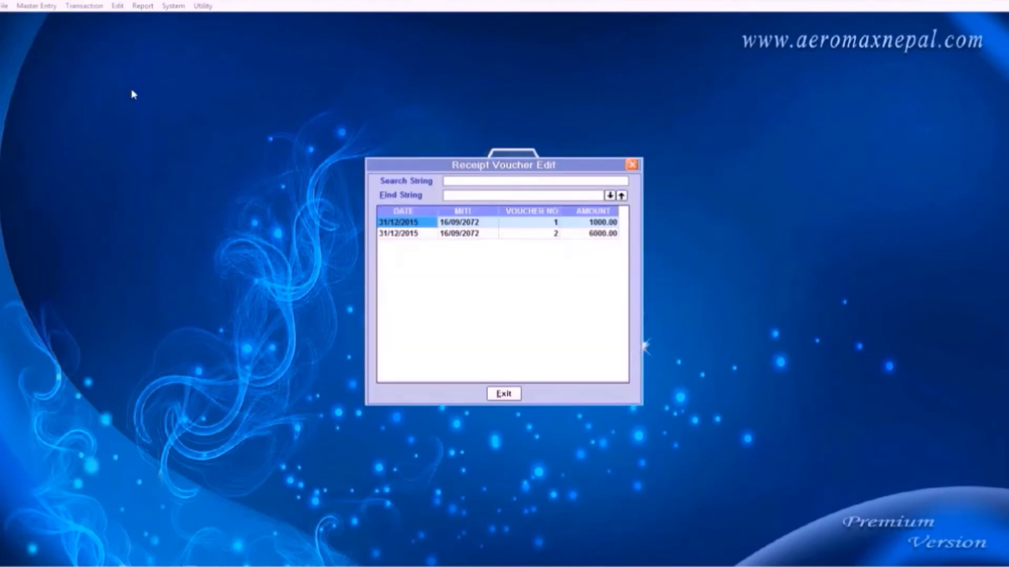
double_click(597, 234)
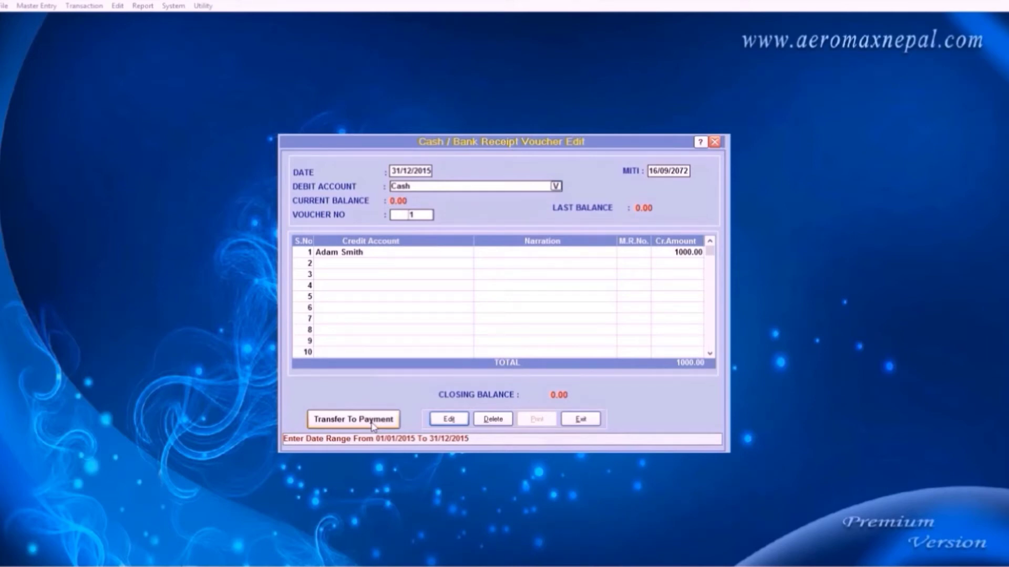
click(373, 423)
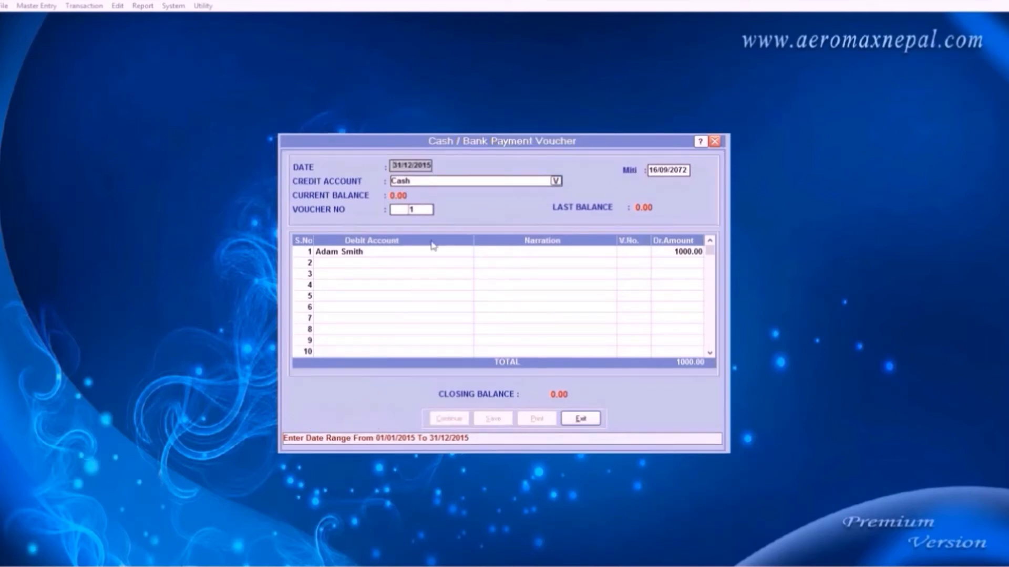
key(Return)
key(Return)
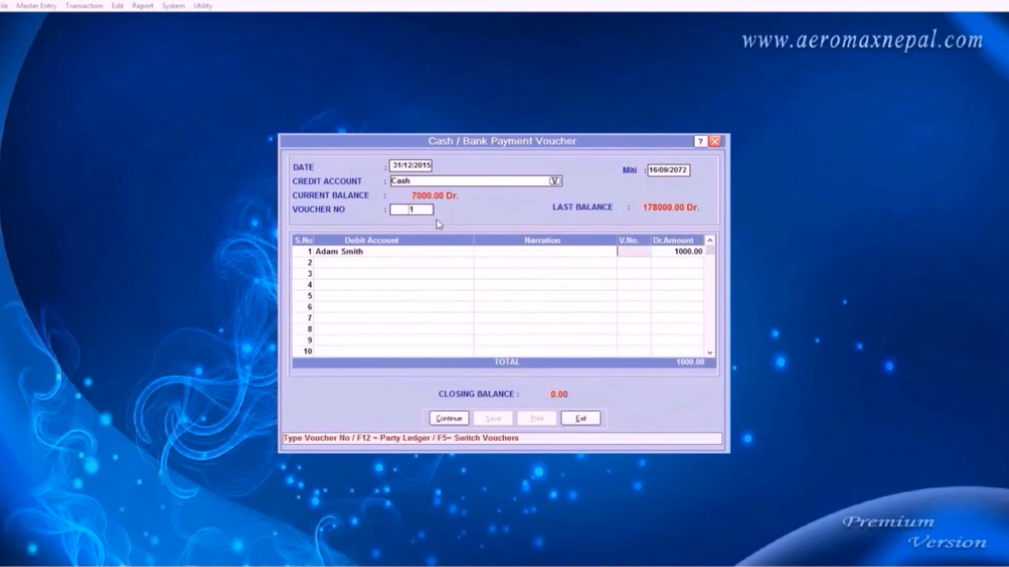
key(Return)
key(Return)
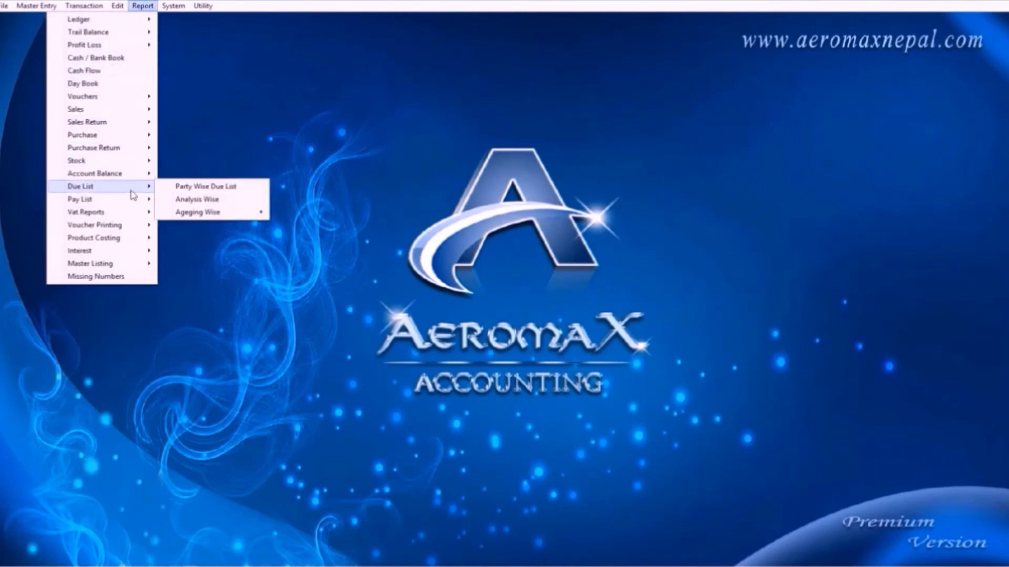
- View the analysis-wise due list for the New Road area from 01/01/2015 to 31/12/2015
click(202, 186)
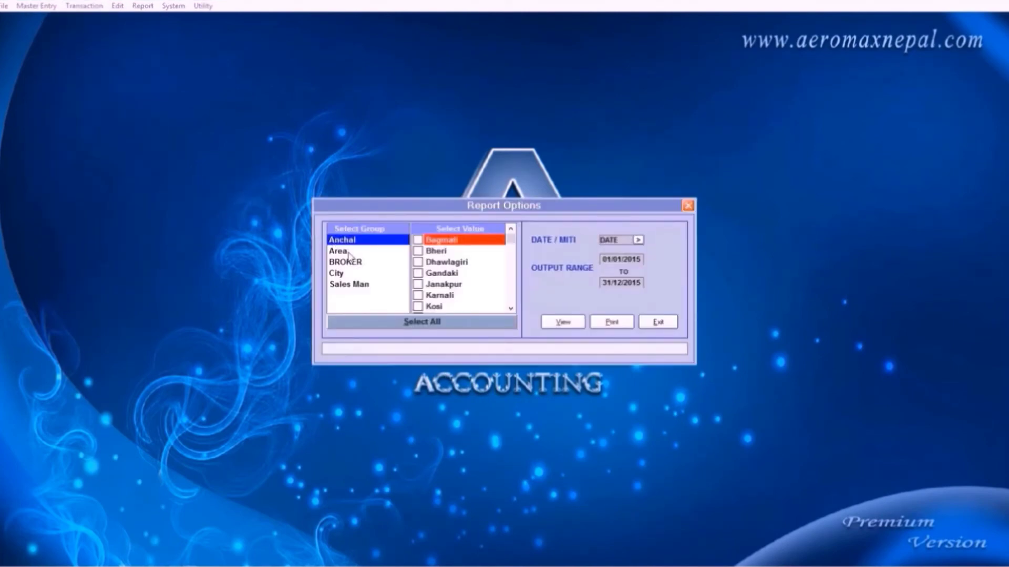
click(349, 252)
click(439, 263)
click(573, 323)
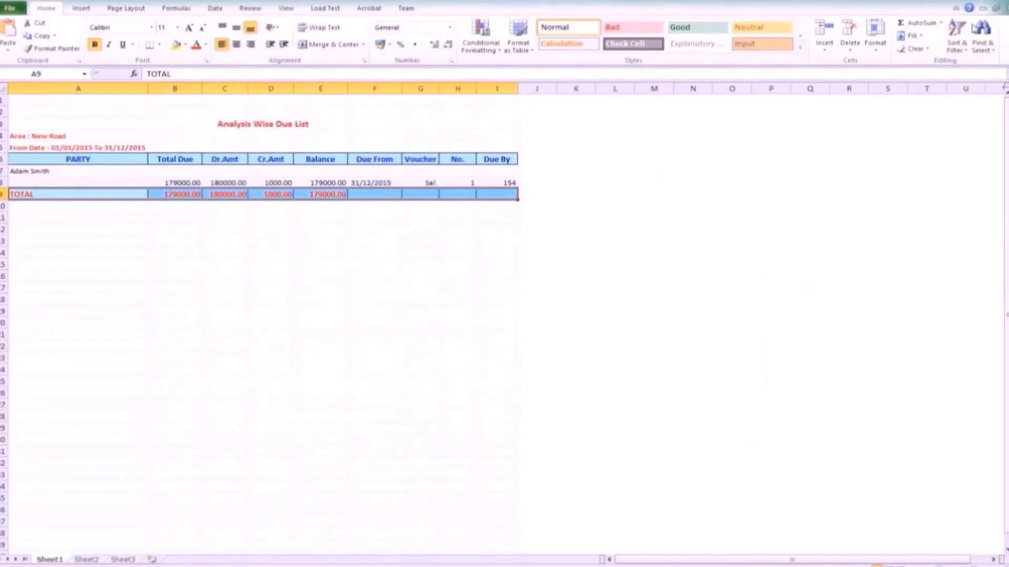
- Close the Excel copy of the due list, try opening a new sales bill from the report, and exit the report
key(alt+F4)
click(503, 302)
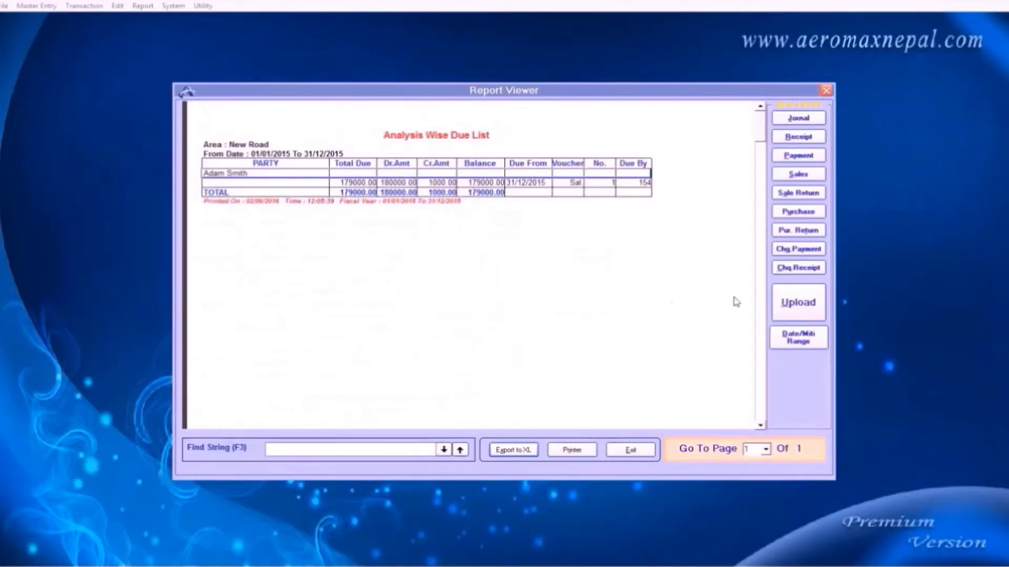
click(798, 174)
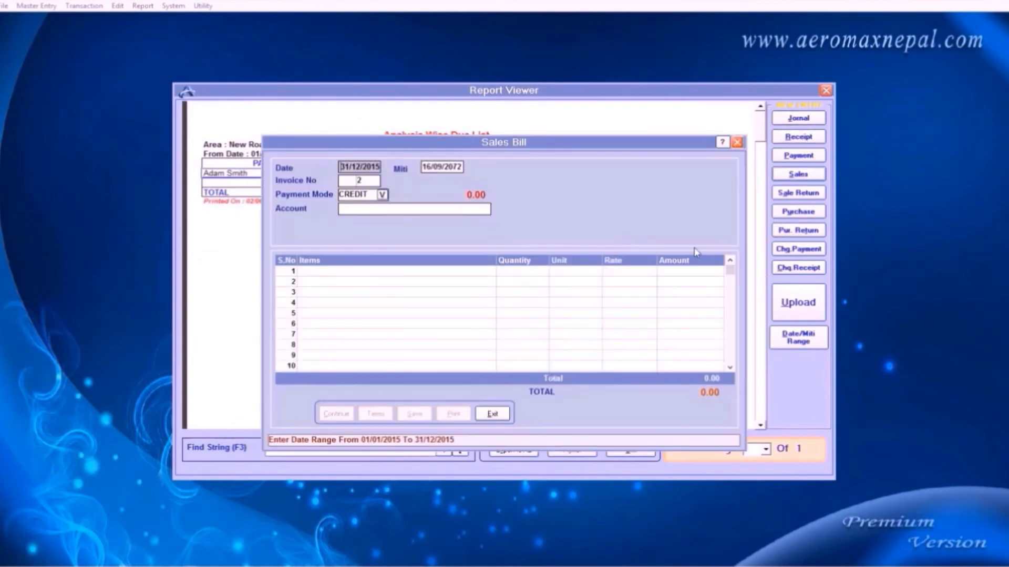
click(737, 142)
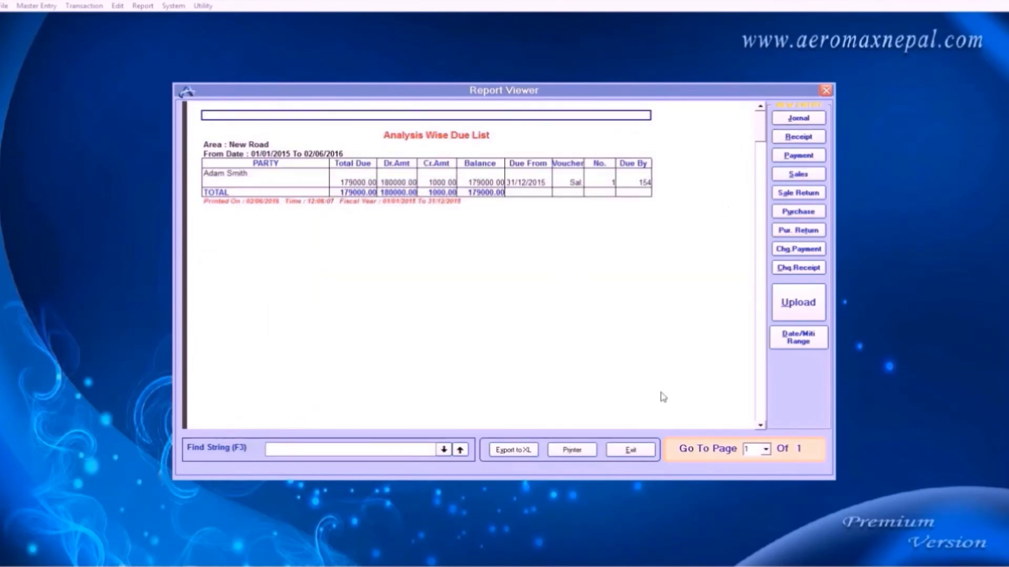
click(630, 449)
- View the stock register for Dell Inspiron n5110, valued by Fifo, from 01/01/2015 to 31/12/2015
click(87, 6)
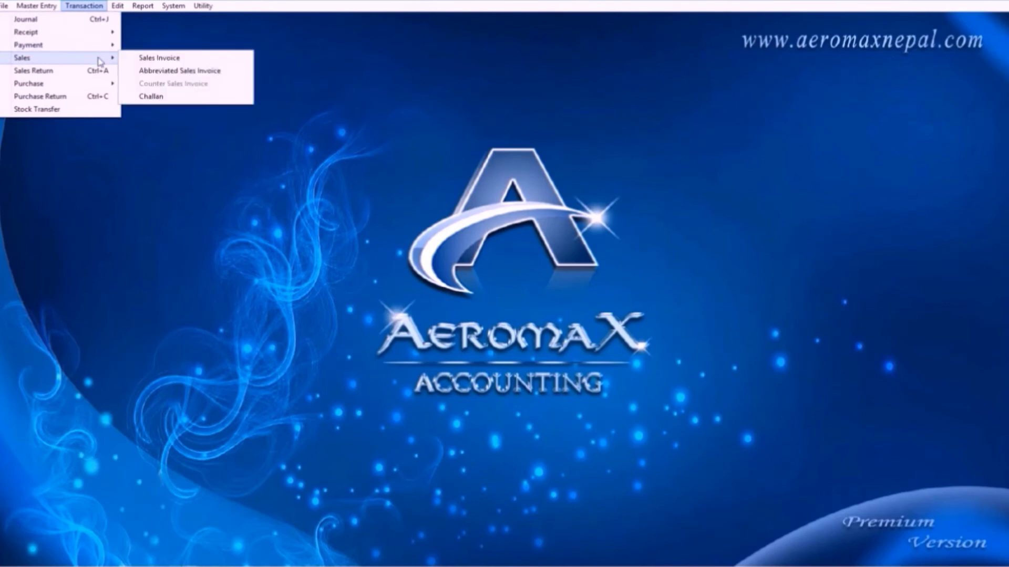
mouse_move(142, 5)
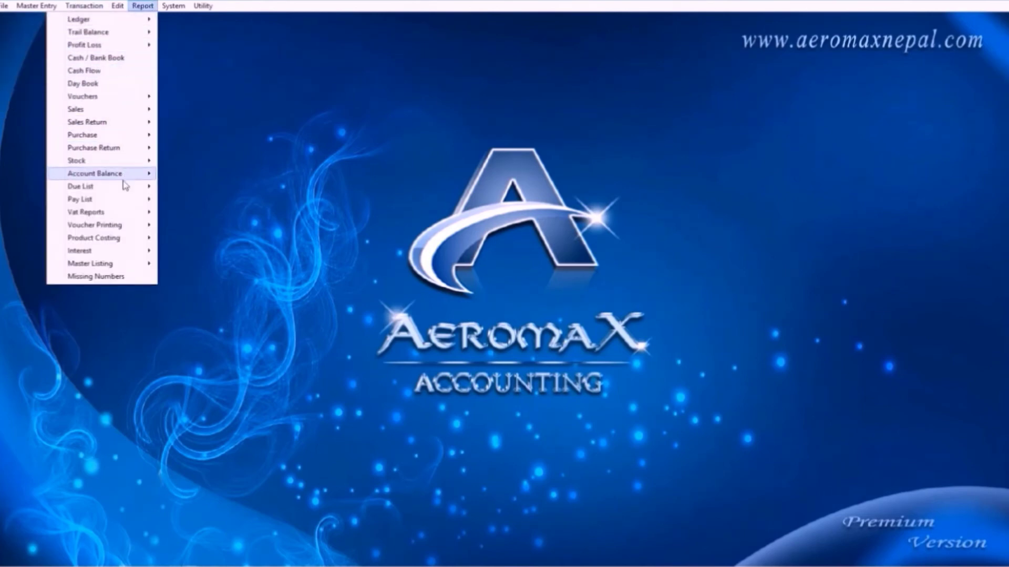
mouse_move(125, 179)
mouse_move(131, 162)
mouse_move(180, 162)
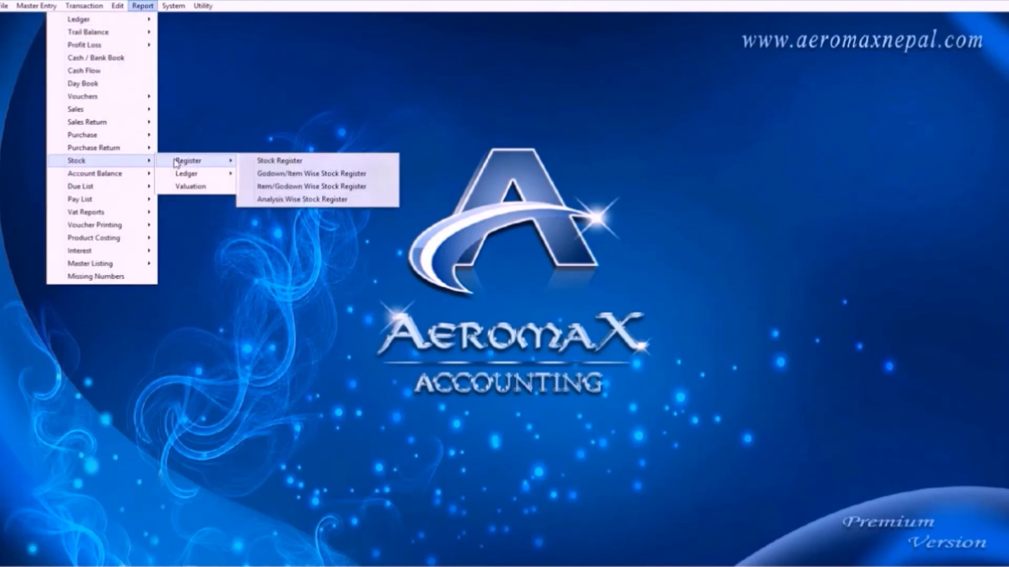
click(247, 162)
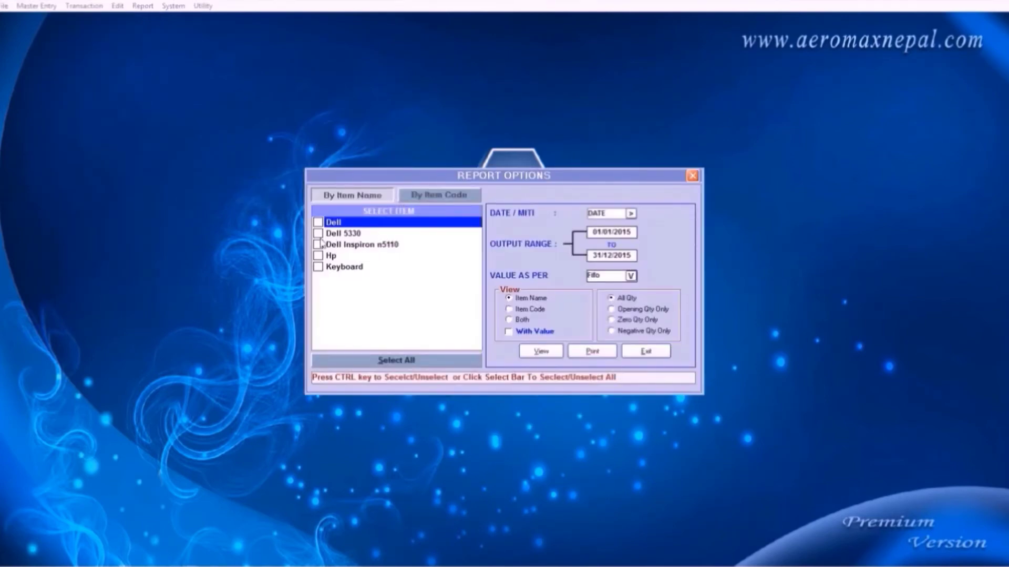
click(319, 244)
click(542, 353)
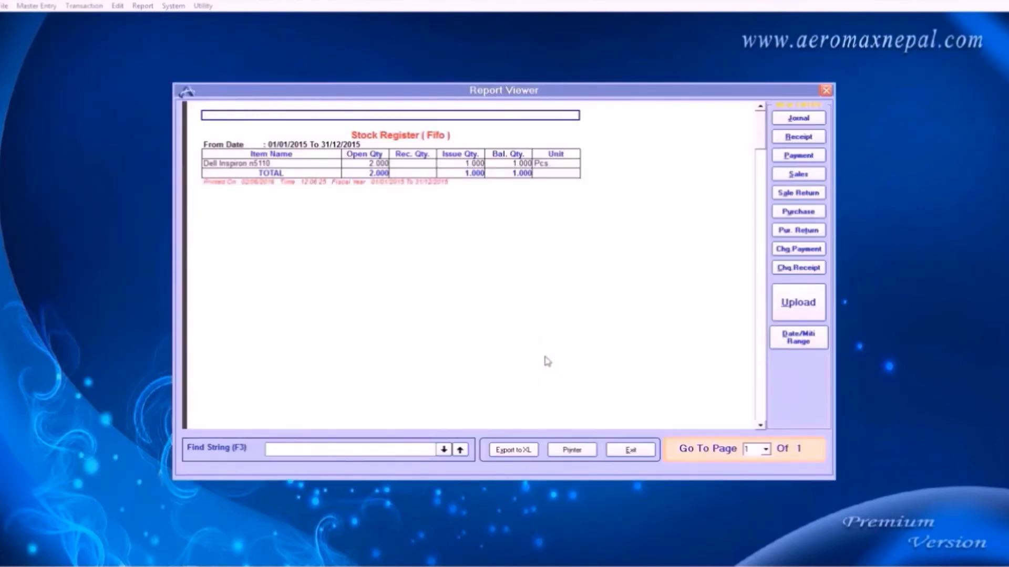
- View the summarised item sales report by analysis for the Laptops group value I5, and close it
mouse_move(121, 129)
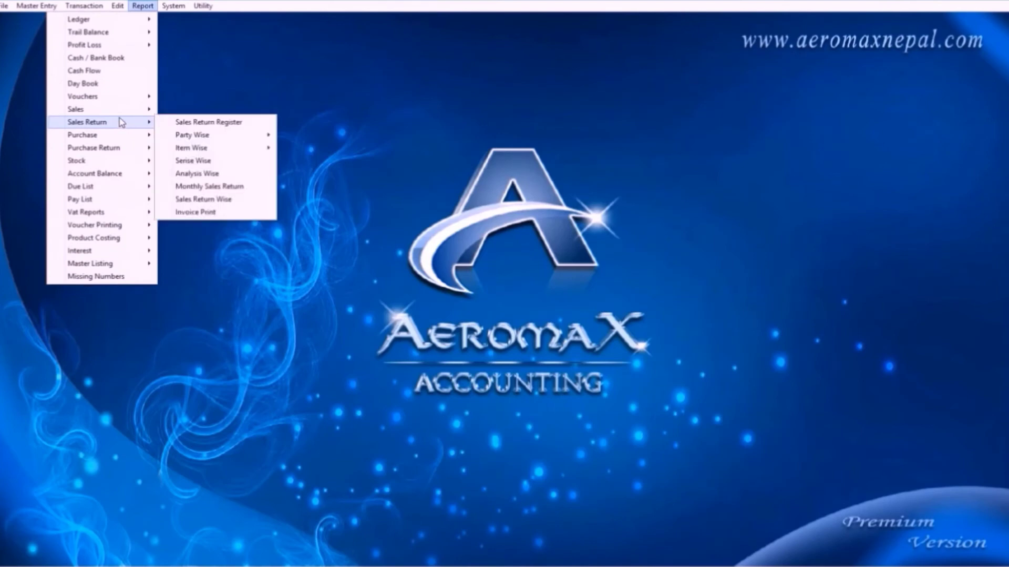
mouse_move(132, 109)
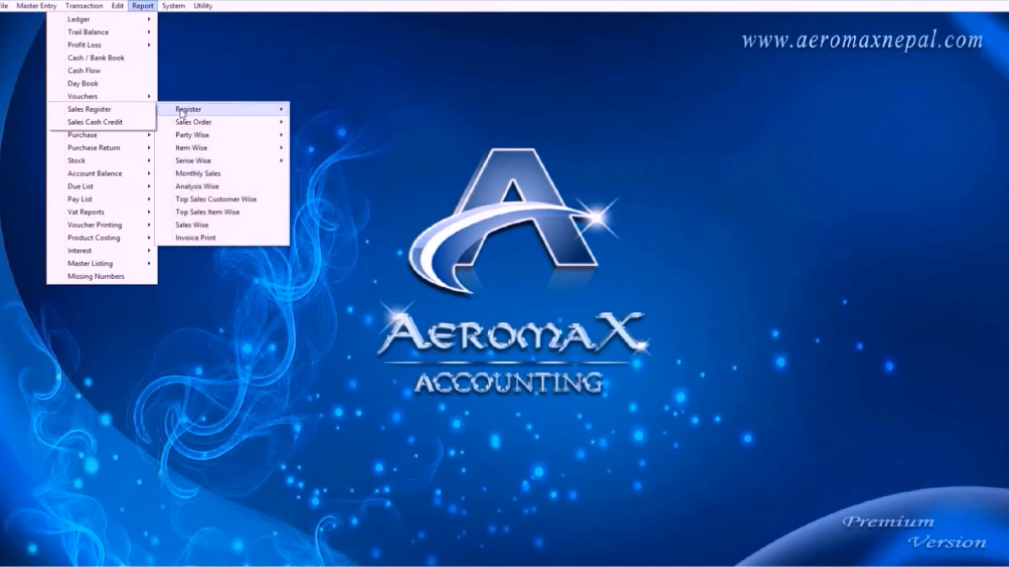
mouse_move(181, 149)
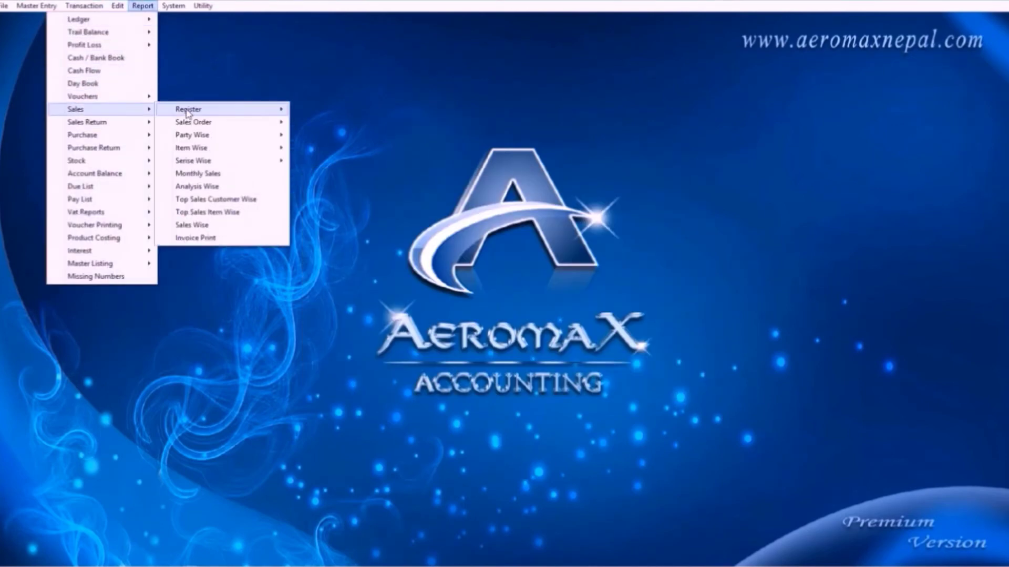
mouse_move(179, 150)
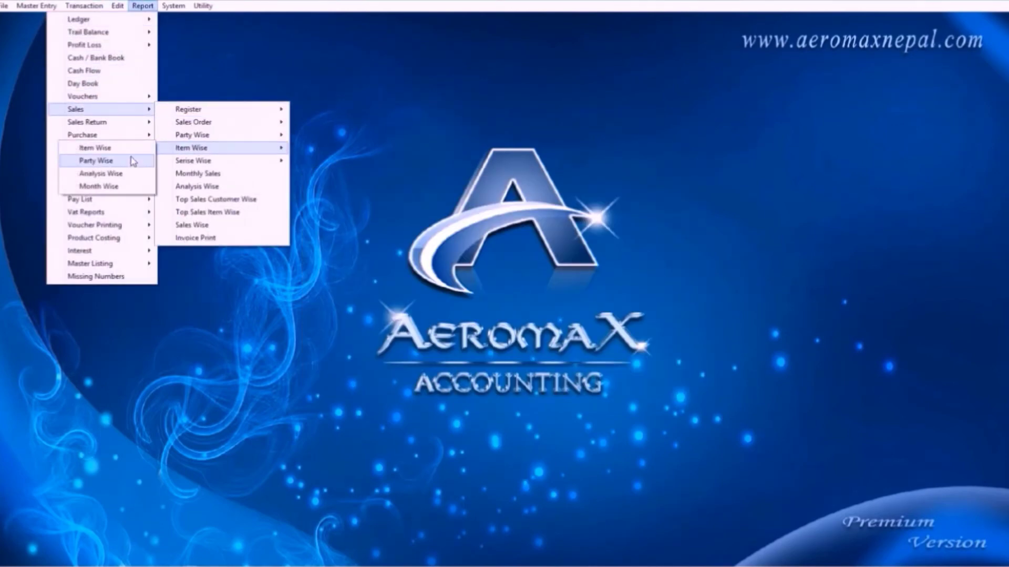
click(128, 174)
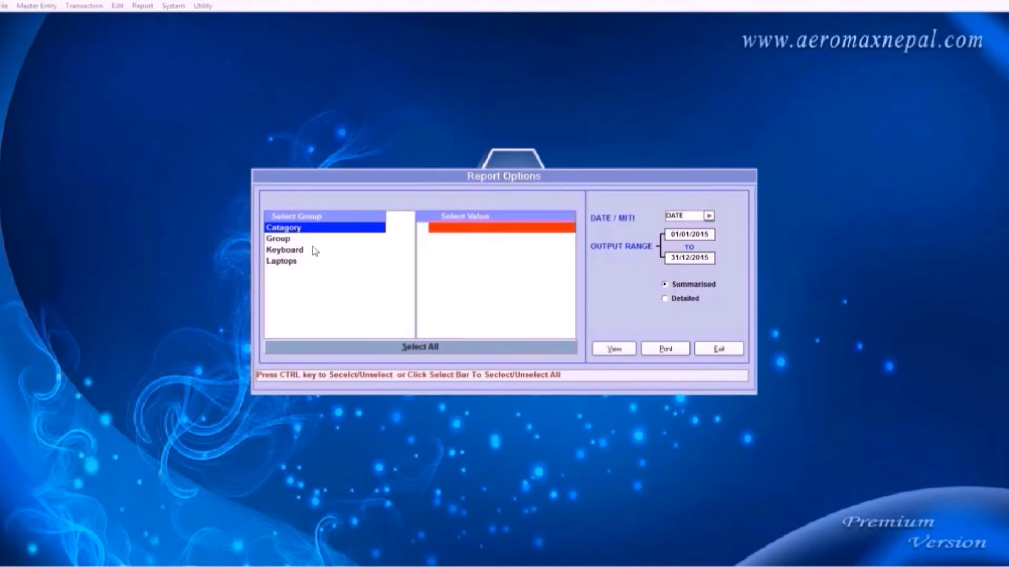
click(301, 241)
click(302, 249)
click(347, 262)
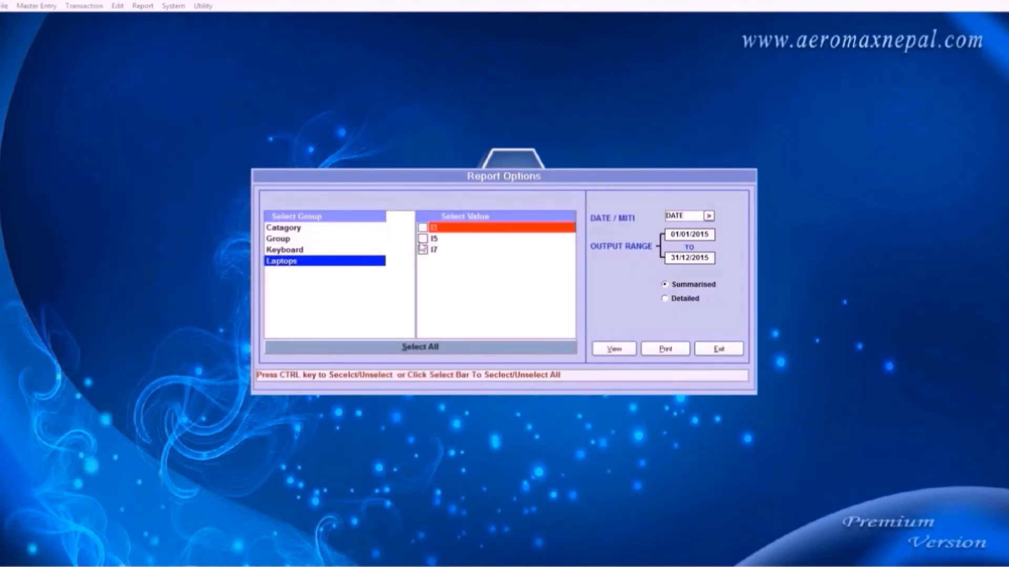
click(423, 239)
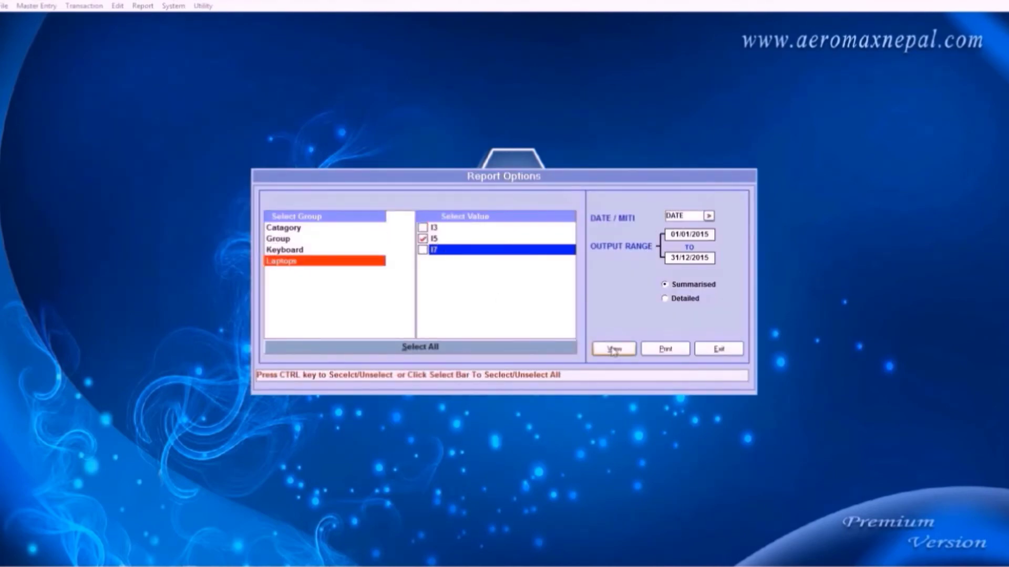
click(708, 216)
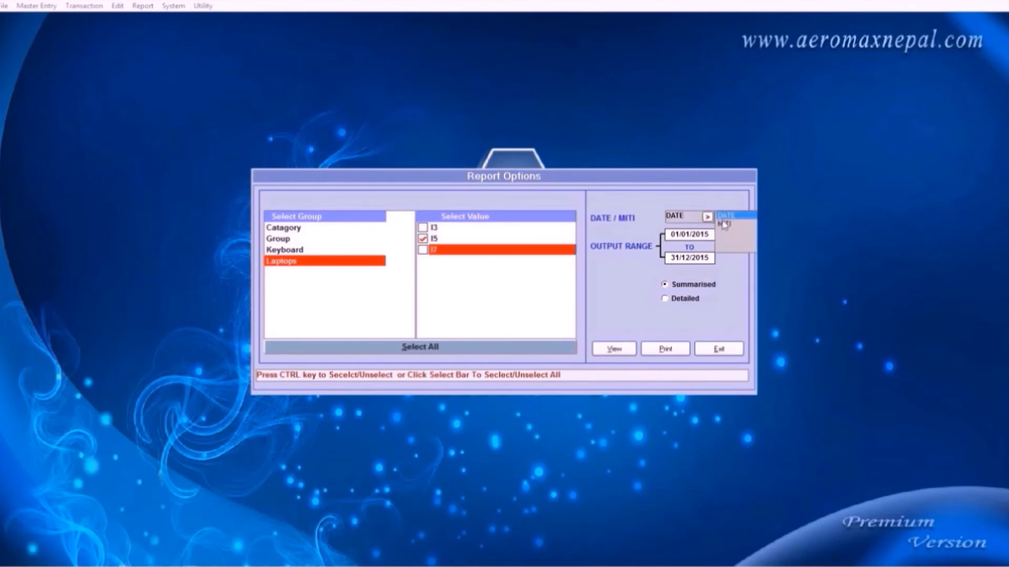
click(612, 354)
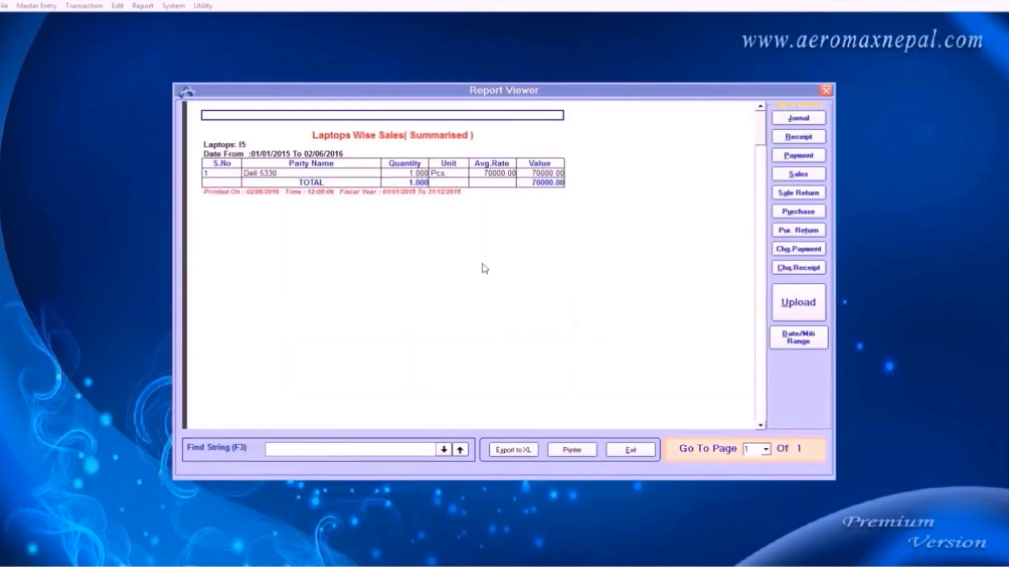
click(630, 450)
- View the item-wise sales report by party for the customer's account, including Dell, Dell 5330, Dell Inspiron n5110, Hp and Keyboard
click(142, 6)
mouse_move(135, 110)
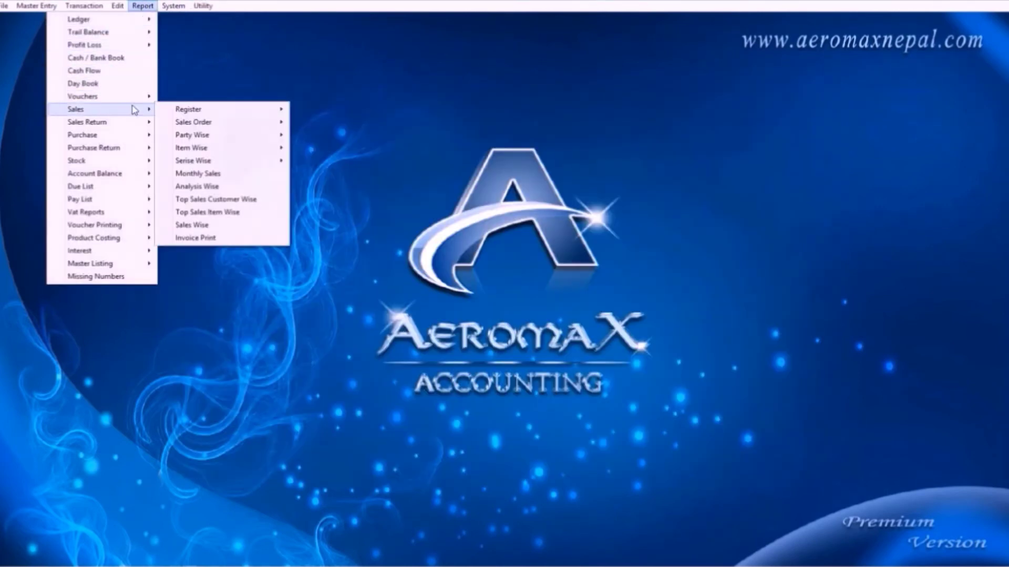
mouse_move(194, 149)
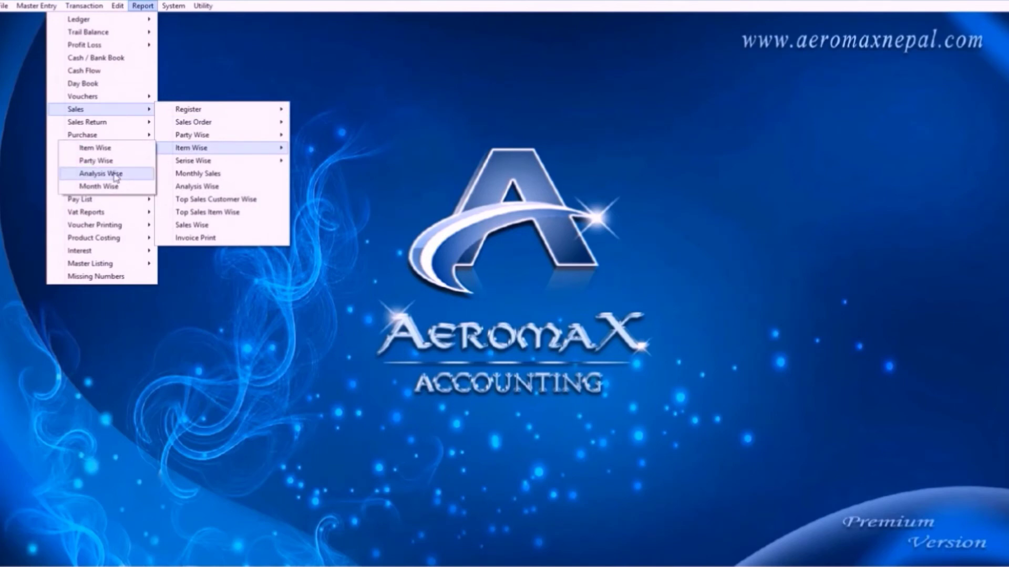
click(106, 161)
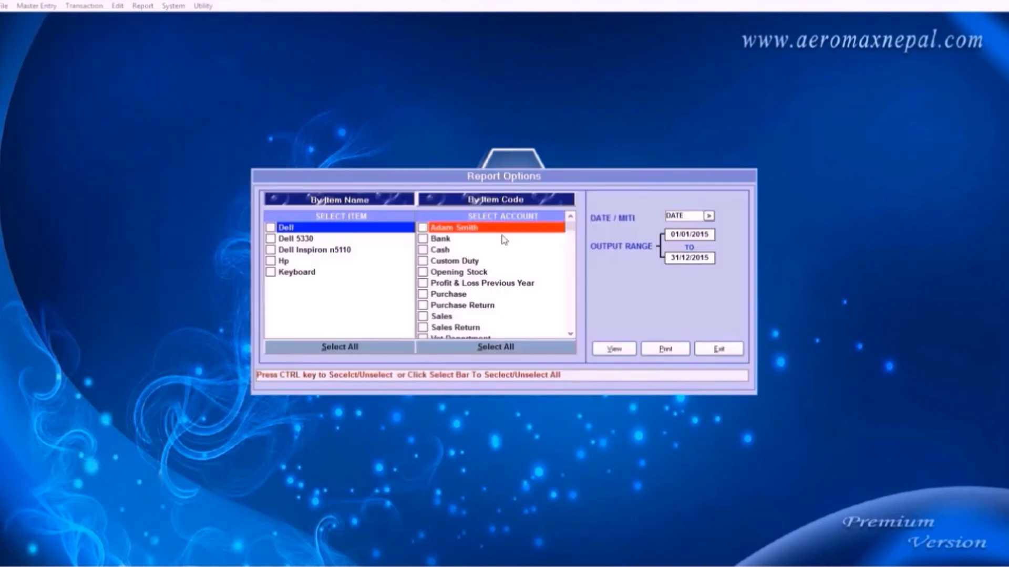
click(426, 234)
click(271, 228)
click(270, 239)
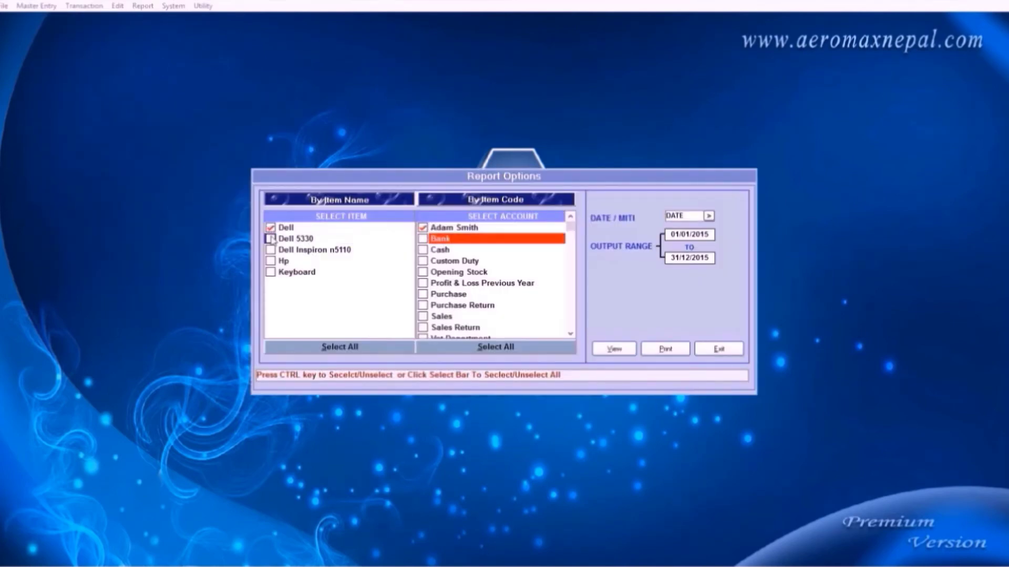
click(271, 249)
click(271, 260)
click(271, 272)
click(615, 349)
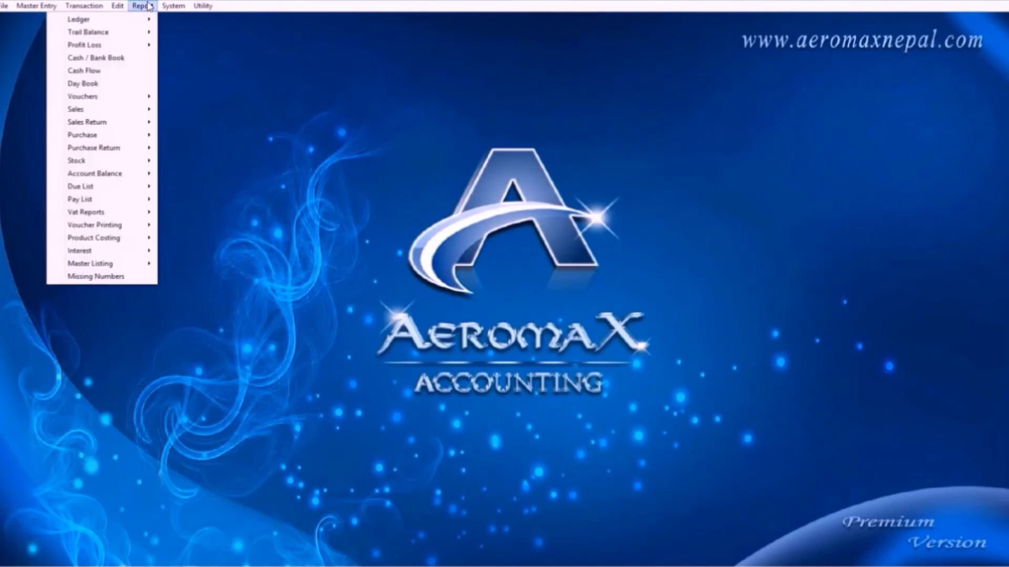
- View the customer's account ledger from 01/01/2015 to 31/12/2015 with narration and item detail set to YES
mouse_move(141, 19)
click(184, 20)
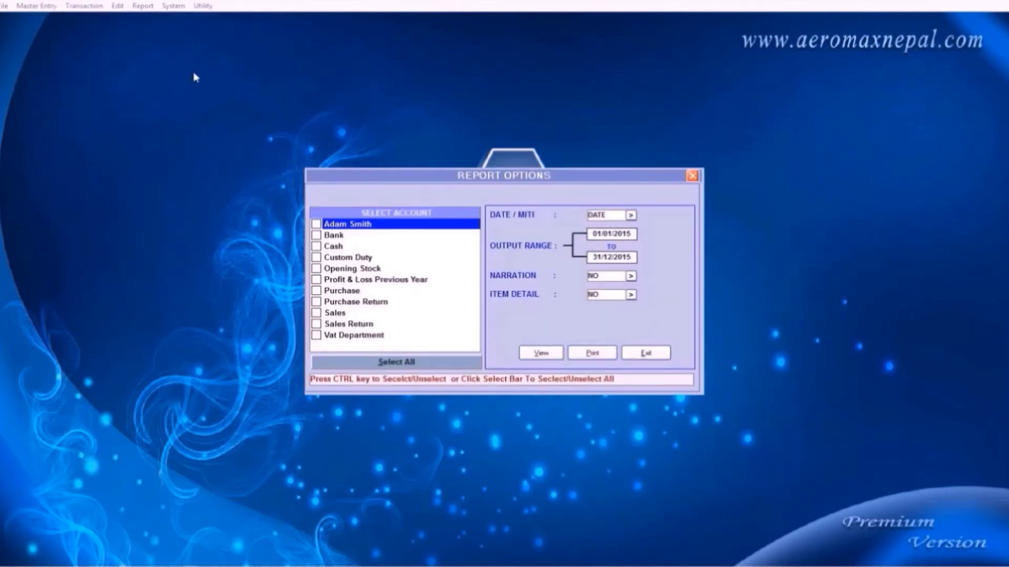
click(317, 224)
click(630, 276)
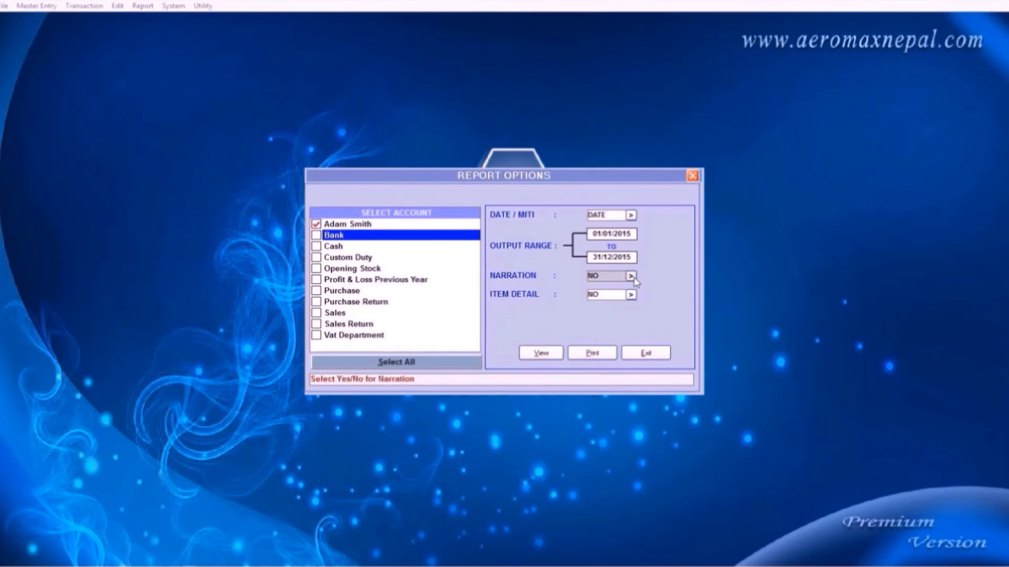
click(644, 284)
click(647, 302)
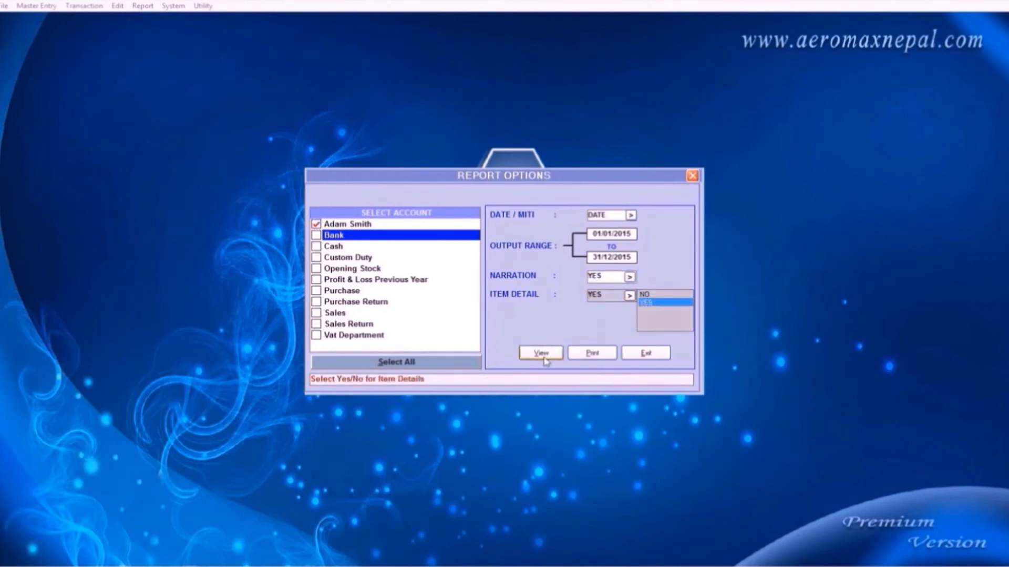
click(541, 353)
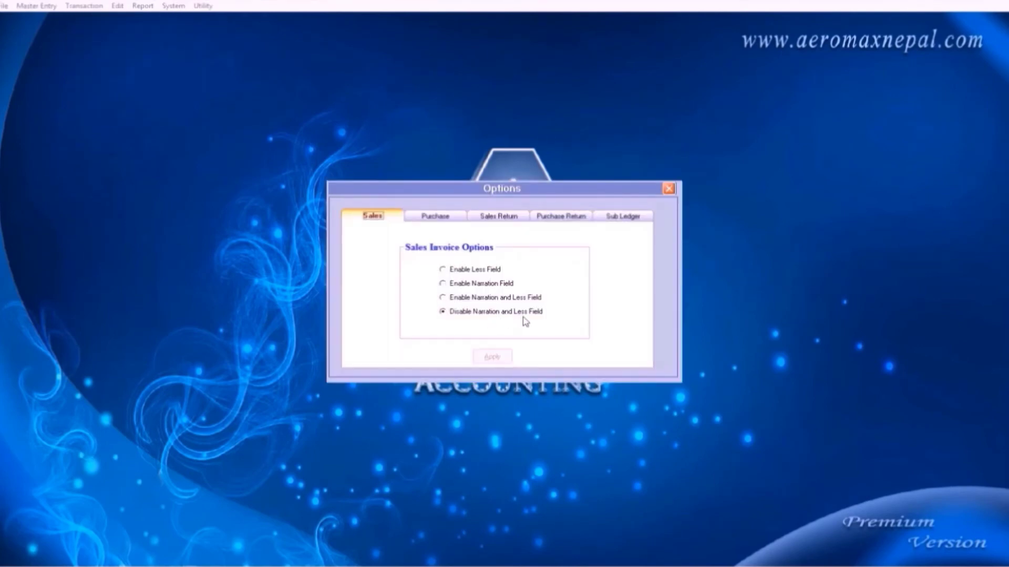
- Look through the invoice options for Purchase, Sales Return and Purchase Return
click(436, 216)
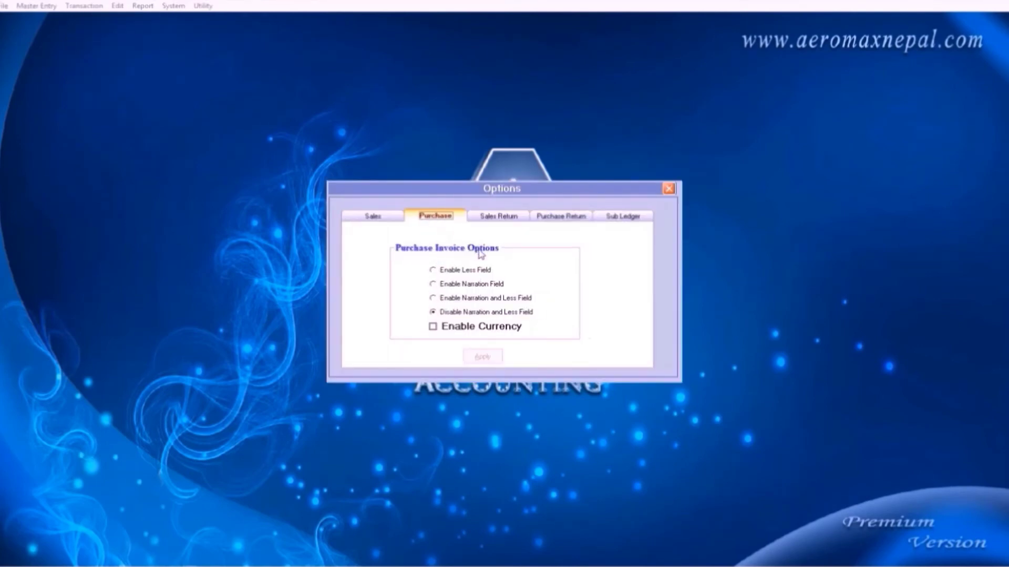
click(504, 217)
click(554, 216)
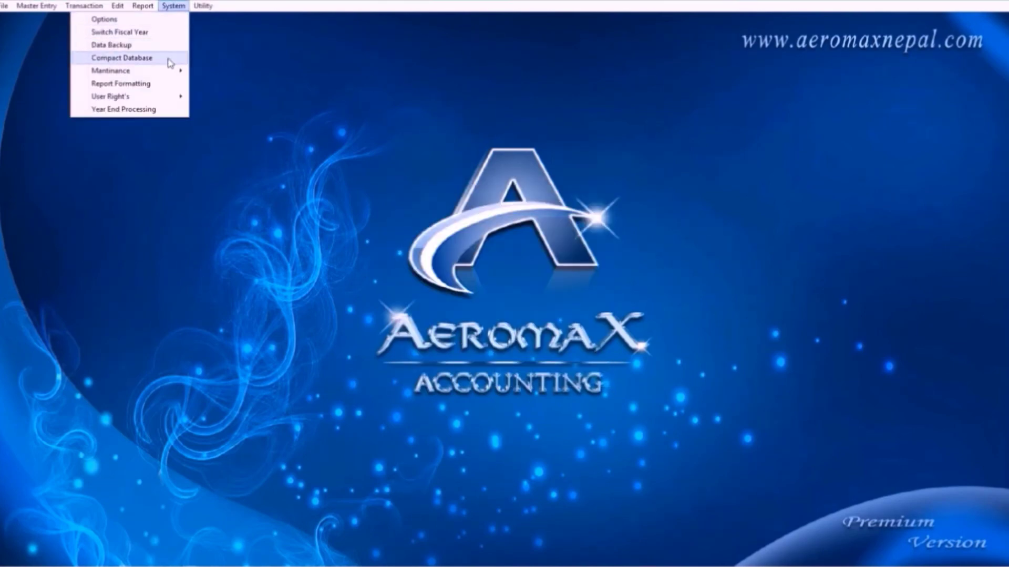
- Open the BOSS user account for editing, look through the available account types, and exit without saving
mouse_move(158, 97)
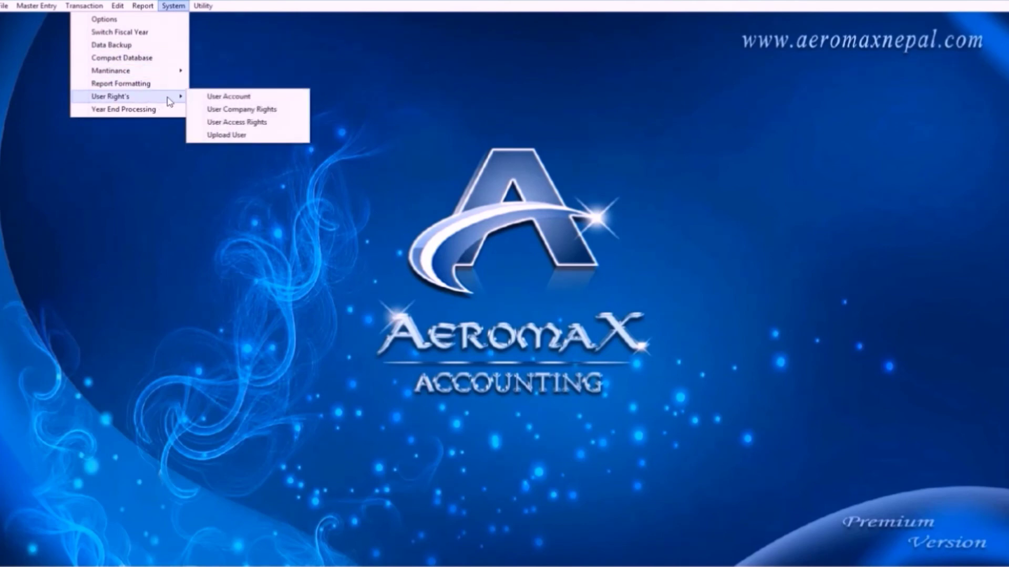
click(221, 97)
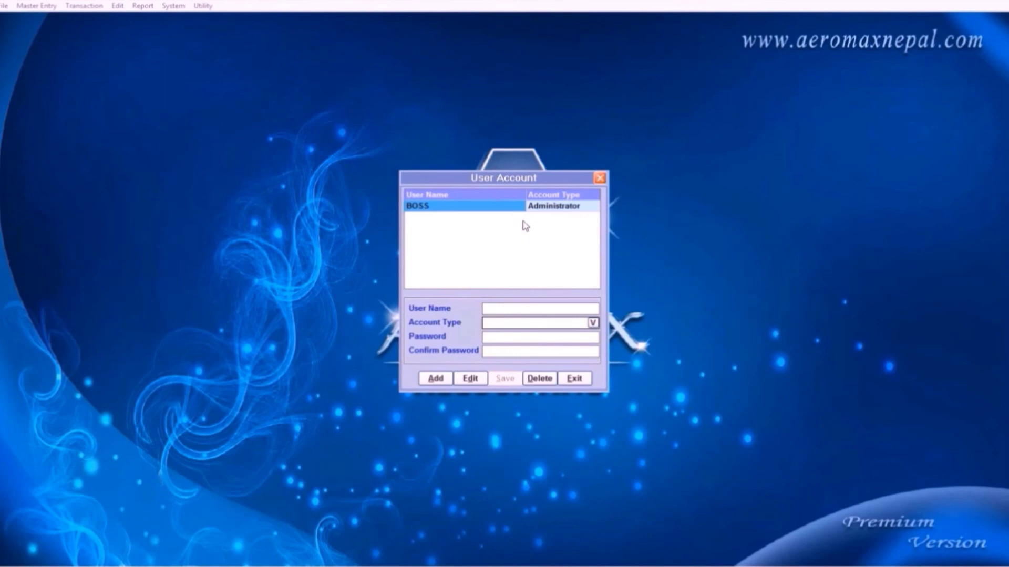
click(470, 378)
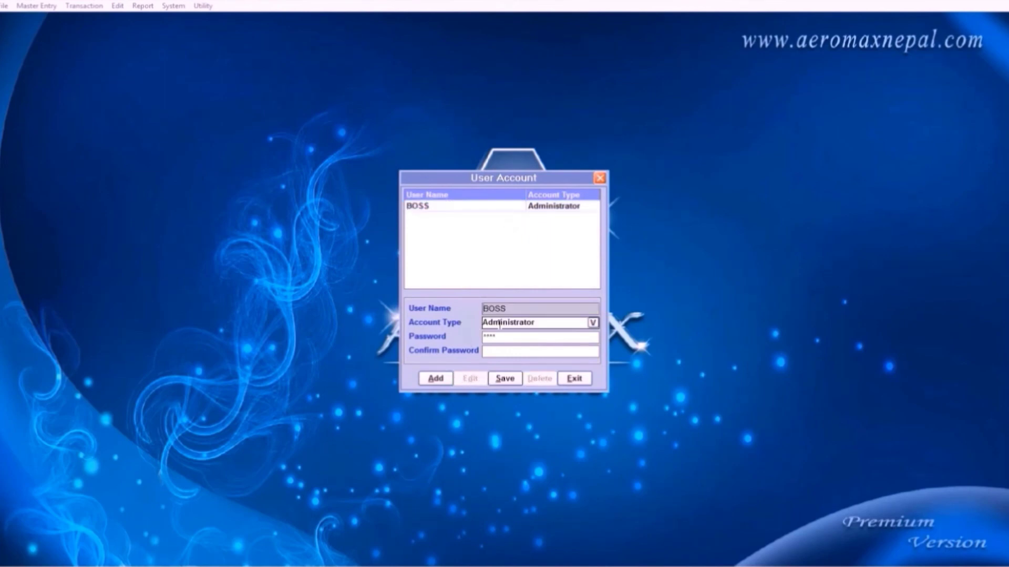
click(555, 323)
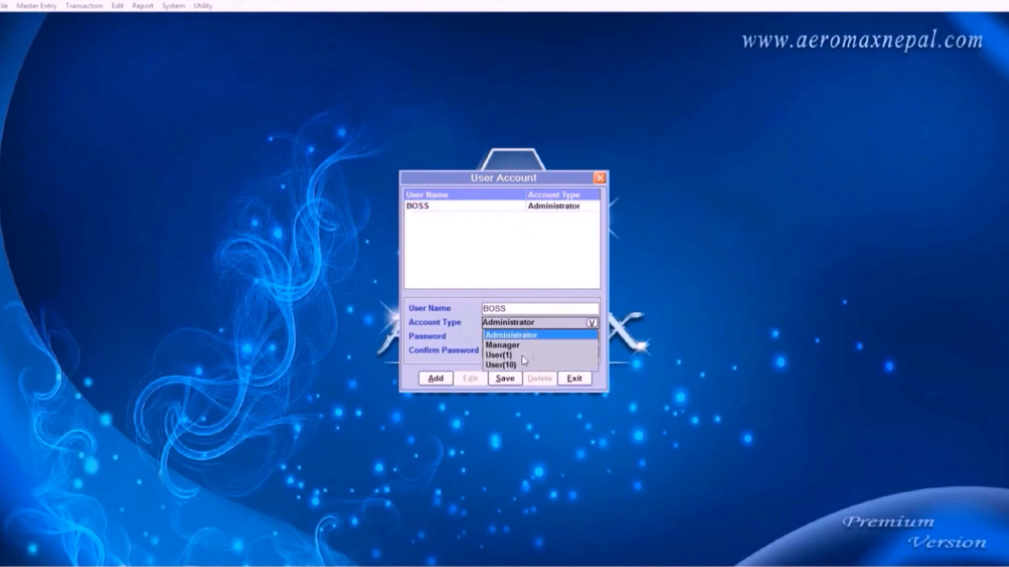
click(553, 315)
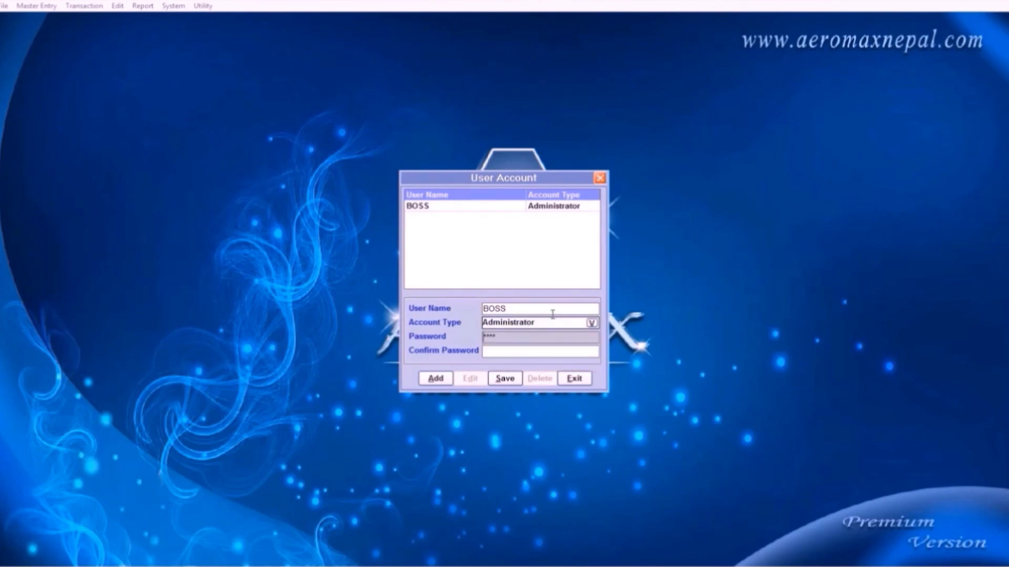
click(574, 379)
- Review the Manager's user access rights through to the Transaction and Utility entries, and close them
click(175, 7)
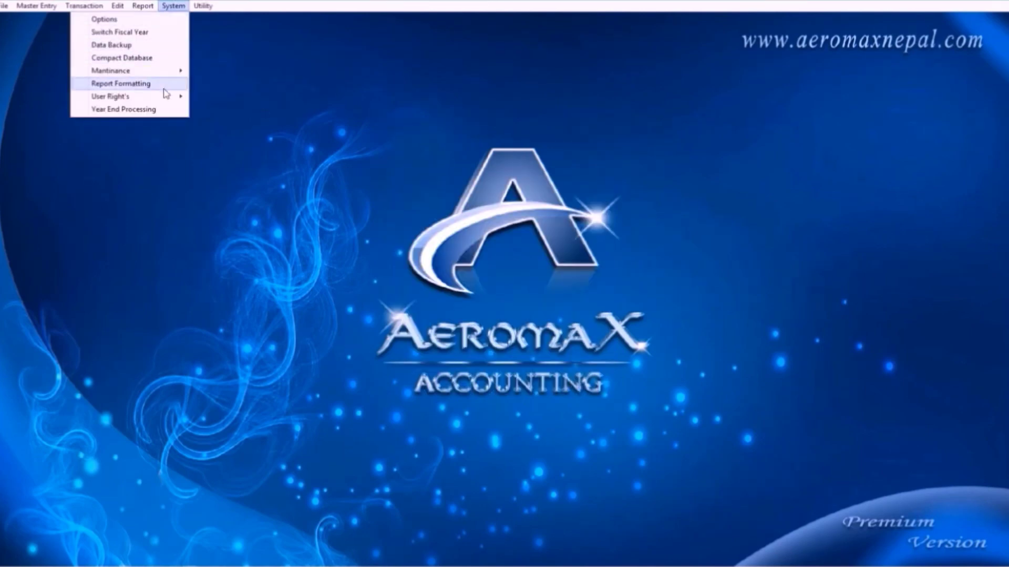
mouse_move(167, 98)
click(214, 124)
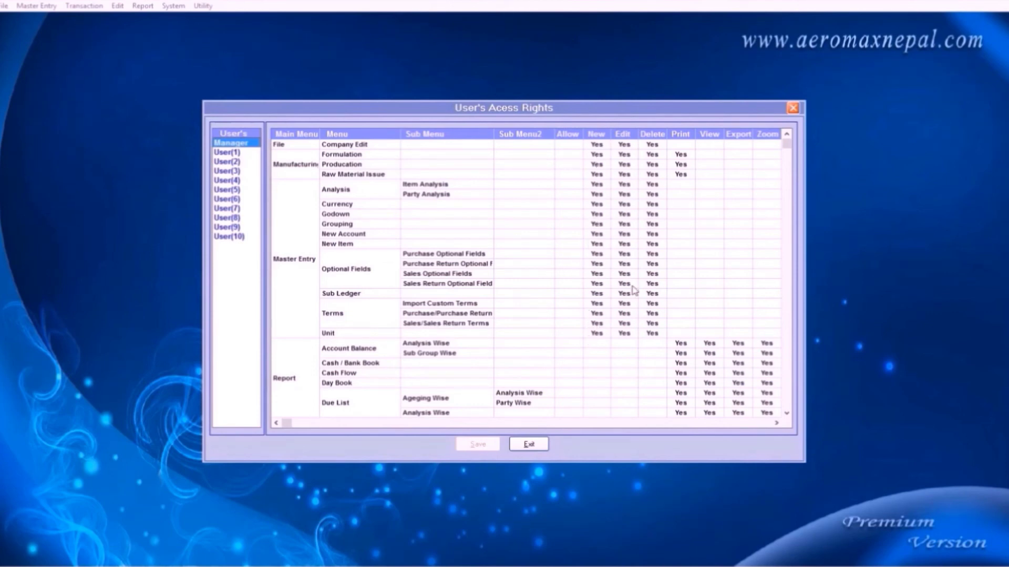
drag(786, 144, 783, 412)
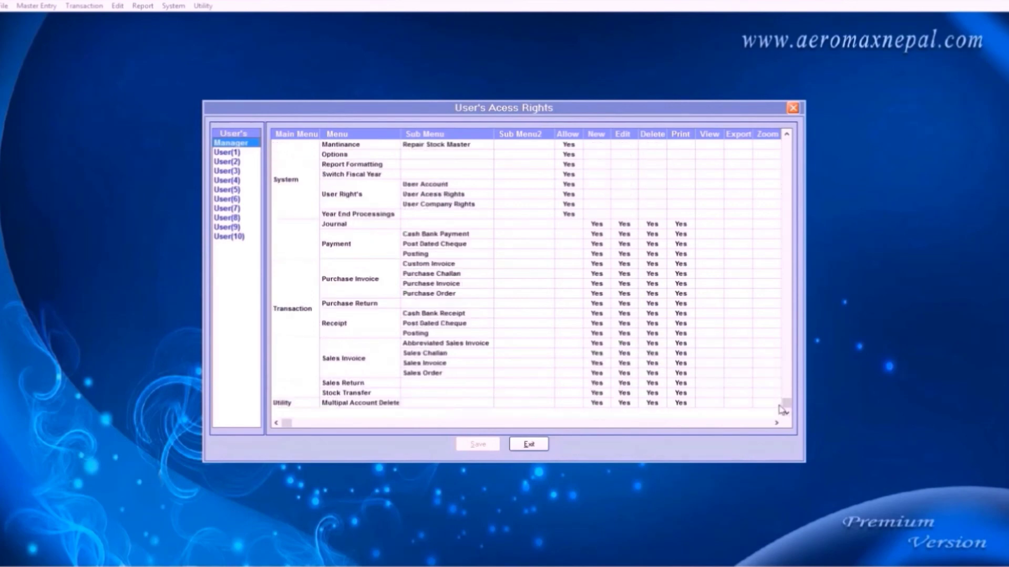
click(793, 108)
- Open the upload user account details under the user rights
click(174, 6)
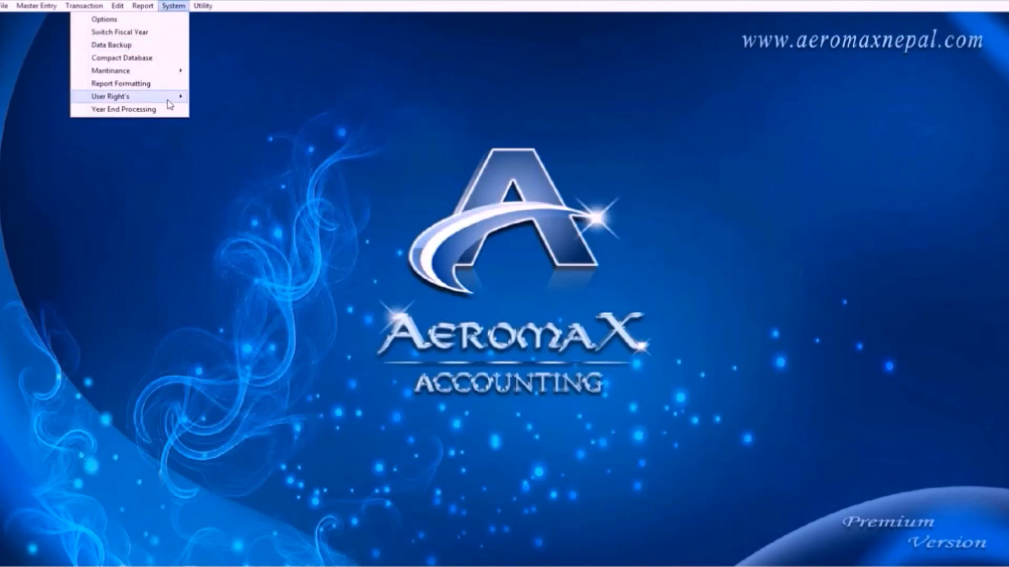
mouse_move(170, 98)
click(231, 137)
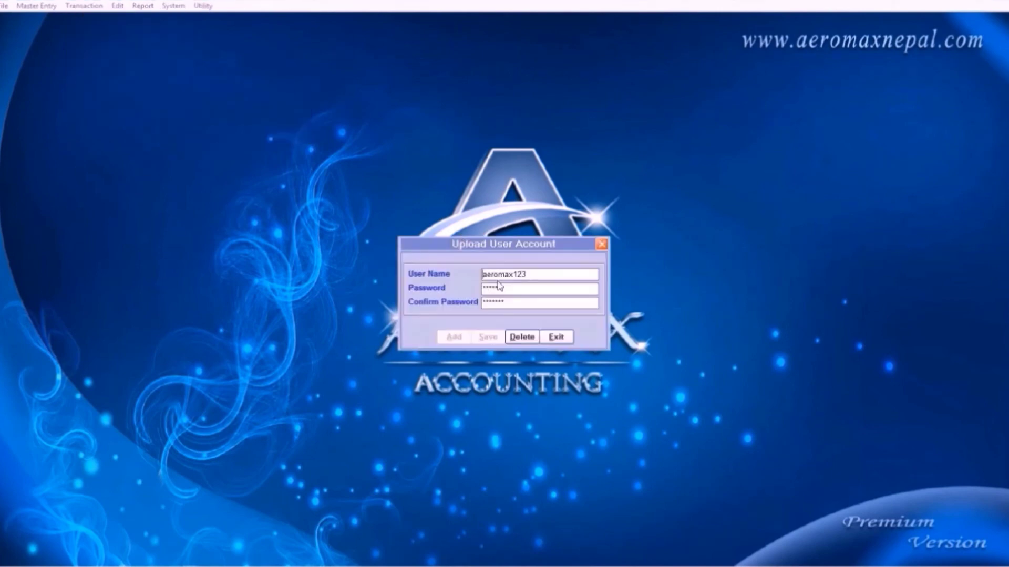